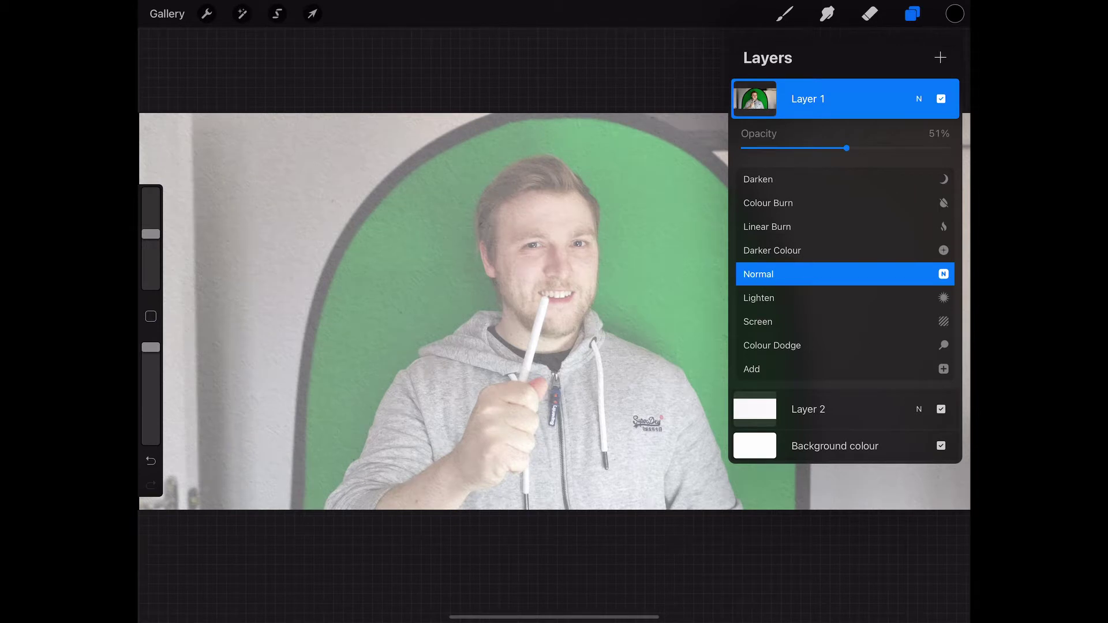
Step: Add a new layer above the faded photo and make it the active drawing layer
{"action": "left_click", "coordinate": [919, 99]}
{"action": "left_click", "coordinate": [941, 57]}
{"action": "left_click", "coordinate": [845, 140]}
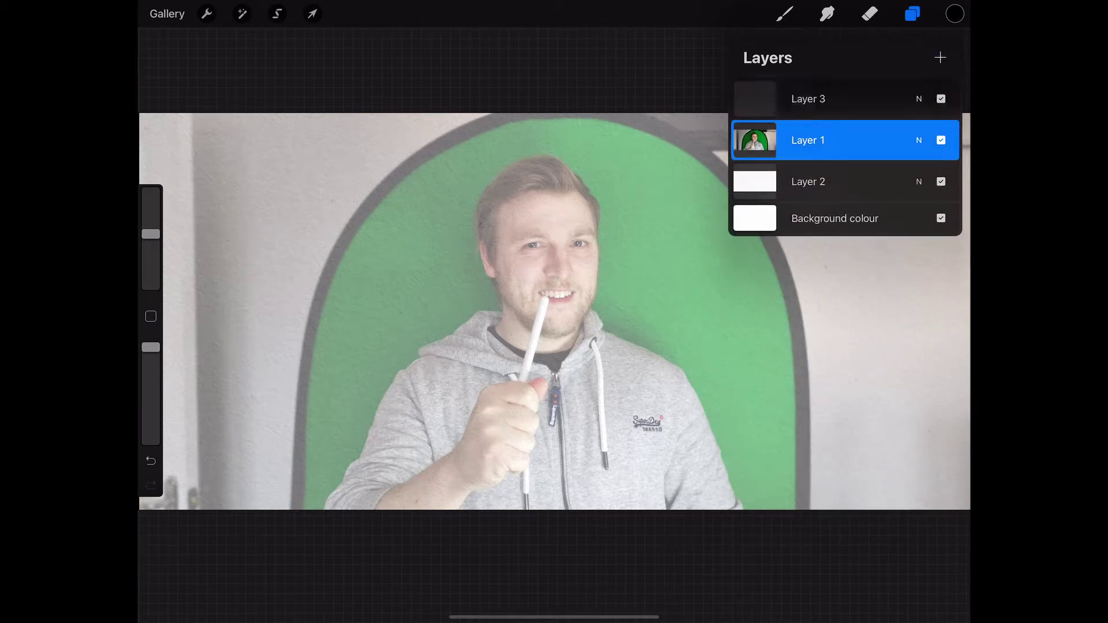
{"action": "left_click", "coordinate": [809, 99]}
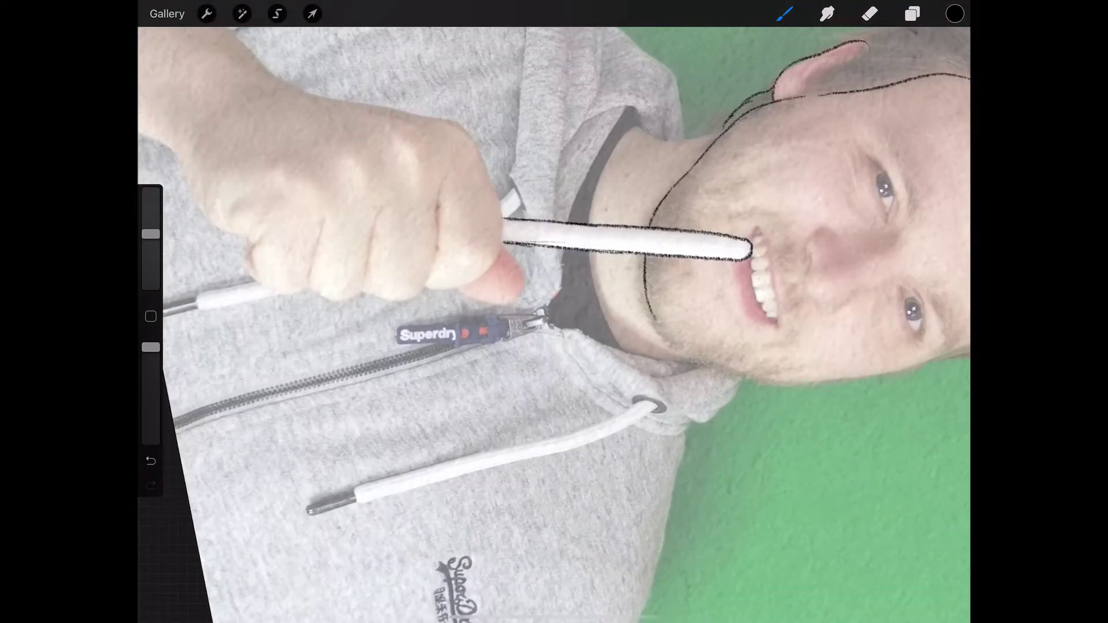
Step: Trace the jawline, the sides of the face and the hair edge above the ear in black over the photo
{"action": "scroll", "coordinate": [554, 323], "scroll_direction": "down", "scroll_amount": 1}
{"action": "mouse_move", "coordinate": [667, 332]}
{"action": "left_mouse_down"}
{"action": "mouse_move", "coordinate": [686, 344]}
{"action": "mouse_move", "coordinate": [775, 260]}
{"action": "left_mouse_up"}
{"action": "scroll", "coordinate": [554, 323], "scroll_direction": "down", "scroll_amount": 1}
{"action": "scroll", "coordinate": [554, 324], "scroll_direction": "down", "scroll_amount": 2}
{"action": "left_click_drag", "start_coordinate": [638, 305], "coordinate": [649, 299]}
{"action": "left_click_drag", "start_coordinate": [554, 323], "coordinate": [530, 382]}
{"action": "left_click_drag", "start_coordinate": [499, 232], "coordinate": [535, 190]}
{"action": "scroll", "coordinate": [554, 323], "scroll_direction": "down", "scroll_amount": 3}
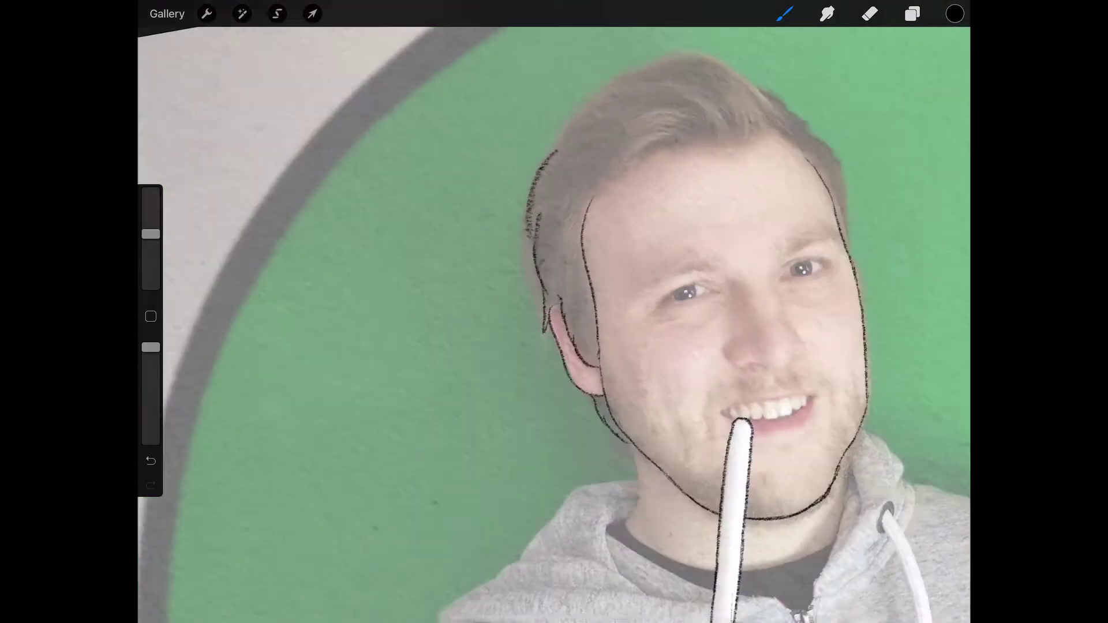
Step: Trace the outer contour of the hair from above the ear across the crown to the other side
{"action": "scroll", "coordinate": [554, 324], "scroll_direction": "up", "scroll_amount": 3}
{"action": "mouse_move", "coordinate": [489, 276]}
{"action": "left_mouse_down"}
{"action": "mouse_move", "coordinate": [519, 171]}
{"action": "mouse_move", "coordinate": [566, 117]}
{"action": "left_mouse_up"}
{"action": "scroll", "coordinate": [555, 323], "scroll_direction": "down", "scroll_amount": 1}
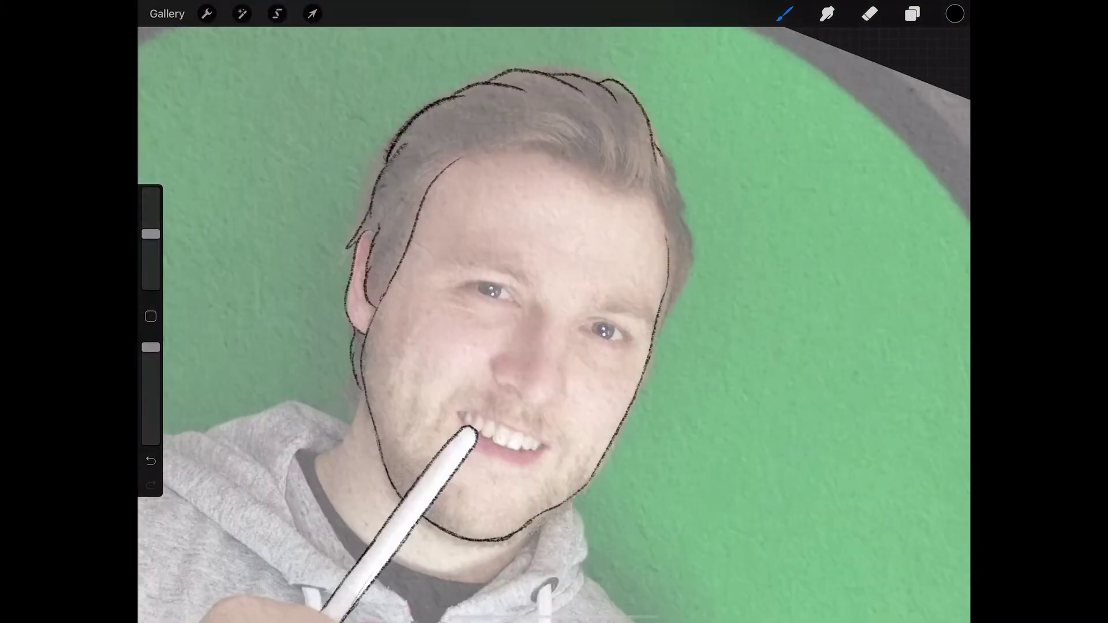
{"action": "scroll", "coordinate": [554, 323], "scroll_direction": "down", "scroll_amount": 3}
{"action": "scroll", "coordinate": [554, 323], "scroll_direction": "up", "scroll_amount": 3}
{"action": "left_click_drag", "start_coordinate": [498, 305], "coordinate": [562, 216]}
{"action": "scroll", "coordinate": [555, 323], "scroll_direction": "down", "scroll_amount": 3}
Step: Draw the hairline along the forehead and add curved inner strands across the top of the hair
{"action": "scroll", "coordinate": [554, 323], "scroll_direction": "up", "scroll_amount": 5}
{"action": "left_click_drag", "start_coordinate": [507, 239], "coordinate": [576, 173]}
{"action": "left_click_drag", "start_coordinate": [461, 307], "coordinate": [556, 138]}
{"action": "left_click_drag", "start_coordinate": [447, 214], "coordinate": [575, 117]}
{"action": "left_click_drag", "start_coordinate": [471, 139], "coordinate": [595, 97]}
{"action": "scroll", "coordinate": [554, 323], "scroll_direction": "down", "scroll_amount": 3}
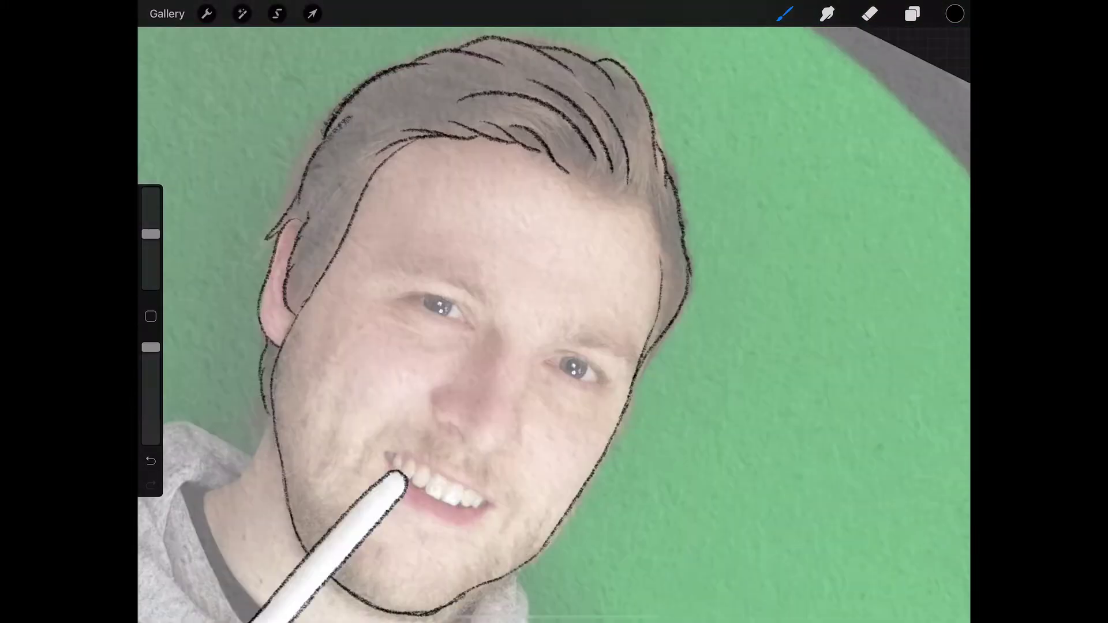
Step: Add more strands to the swept-back fringe and darken the hair tips above the forehead
{"action": "left_click_drag", "start_coordinate": [653, 224], "coordinate": [661, 270]}
{"action": "scroll", "coordinate": [554, 323], "scroll_direction": "down", "scroll_amount": 3}
{"action": "scroll", "coordinate": [554, 324], "scroll_direction": "up", "scroll_amount": 5}
{"action": "left_click_drag", "start_coordinate": [541, 233], "coordinate": [543, 273]}
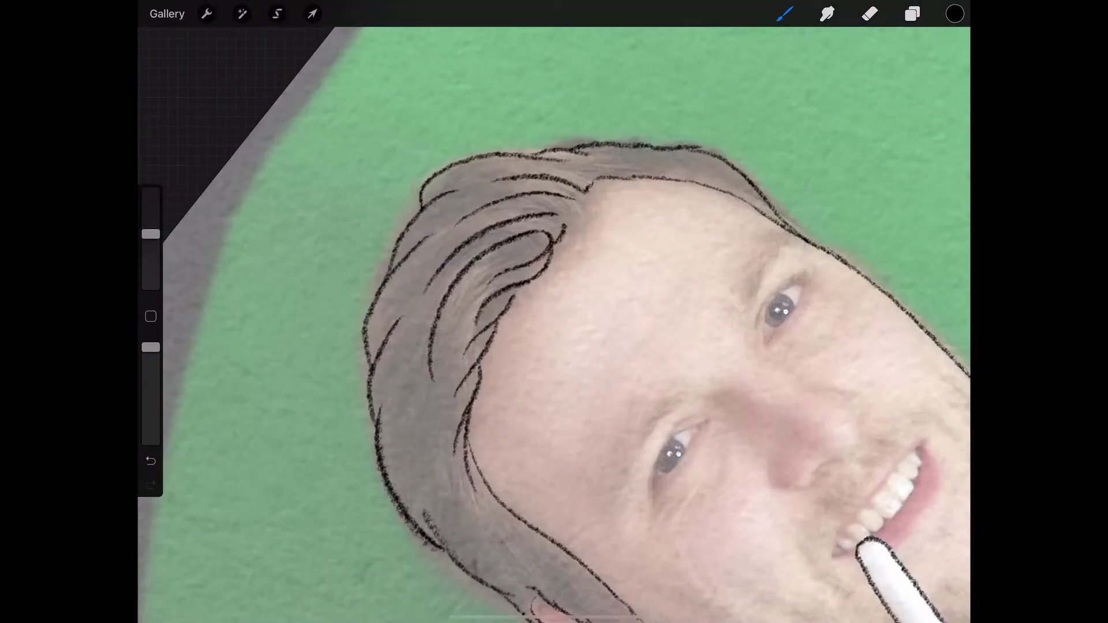
{"action": "left_click_drag", "start_coordinate": [616, 143], "coordinate": [617, 236]}
{"action": "left_click_drag", "start_coordinate": [554, 323], "coordinate": [554, 323]}
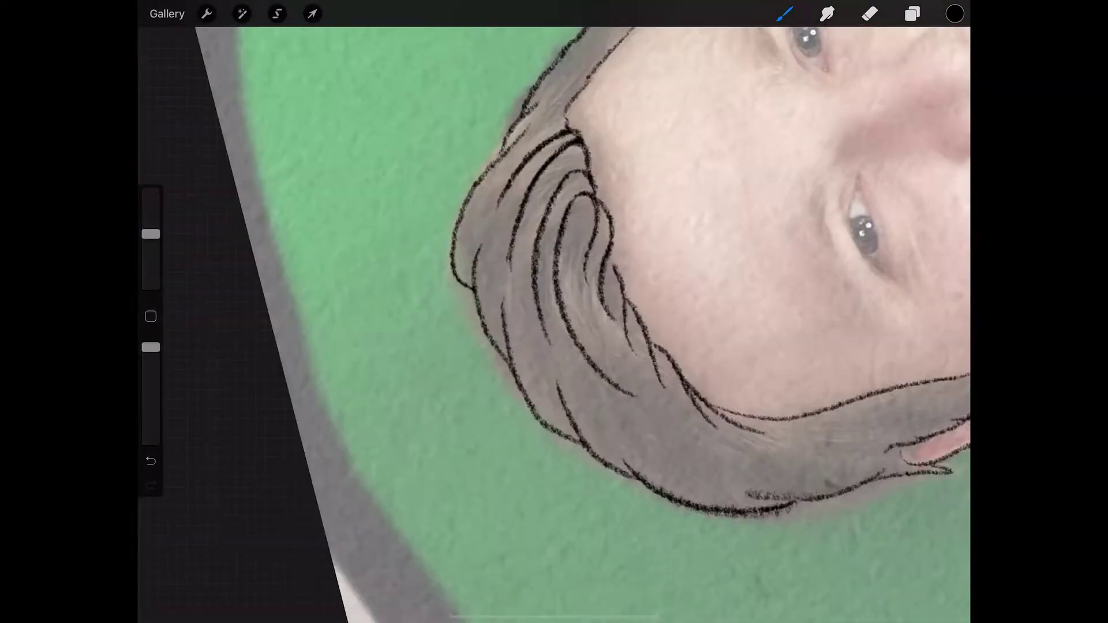
{"action": "scroll", "coordinate": [554, 323], "scroll_direction": "down", "scroll_amount": 5}
{"action": "scroll", "coordinate": [554, 323], "scroll_direction": "up", "scroll_amount": 5}
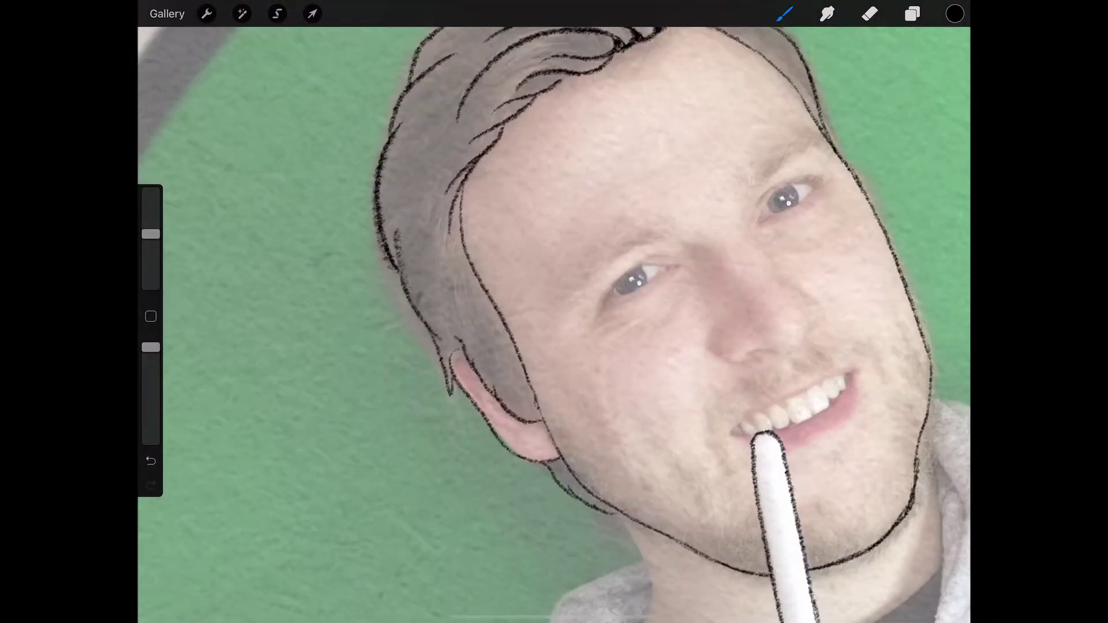
Step: Trace the eyes and the side of the neck over the photo
{"action": "scroll", "coordinate": [554, 323], "scroll_direction": "down", "scroll_amount": 3}
{"action": "left_click_drag", "start_coordinate": [706, 243], "coordinate": [761, 216]}
{"action": "scroll", "coordinate": [555, 323], "scroll_direction": "down", "scroll_amount": 3}
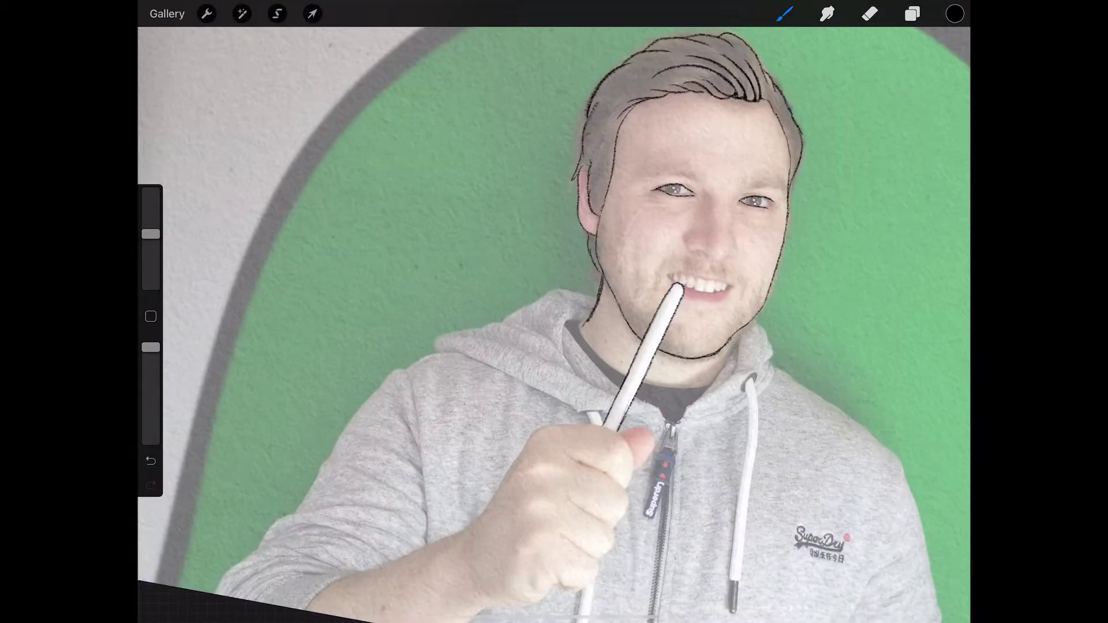
Step: Hide the photo on Layer 1 so that only the line drawing shows on the paper background
{"action": "scroll", "coordinate": [554, 323], "scroll_direction": "down", "scroll_amount": 5}
{"action": "left_click", "coordinate": [912, 13]}
{"action": "left_click", "coordinate": [941, 140]}
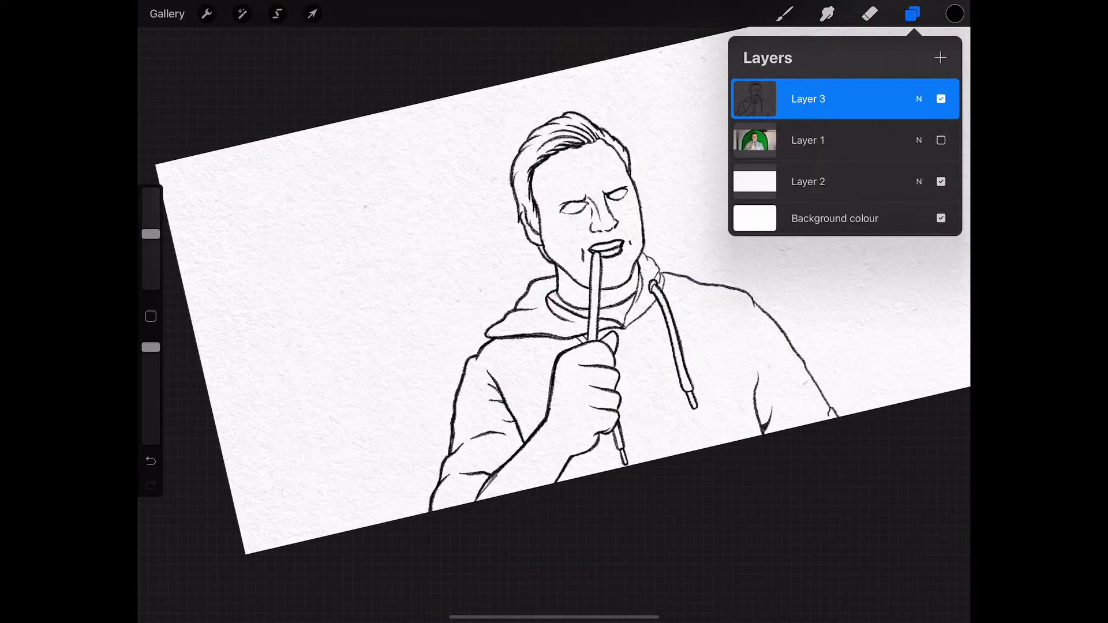
{"action": "scroll", "coordinate": [555, 324], "scroll_direction": "up", "scroll_amount": 5}
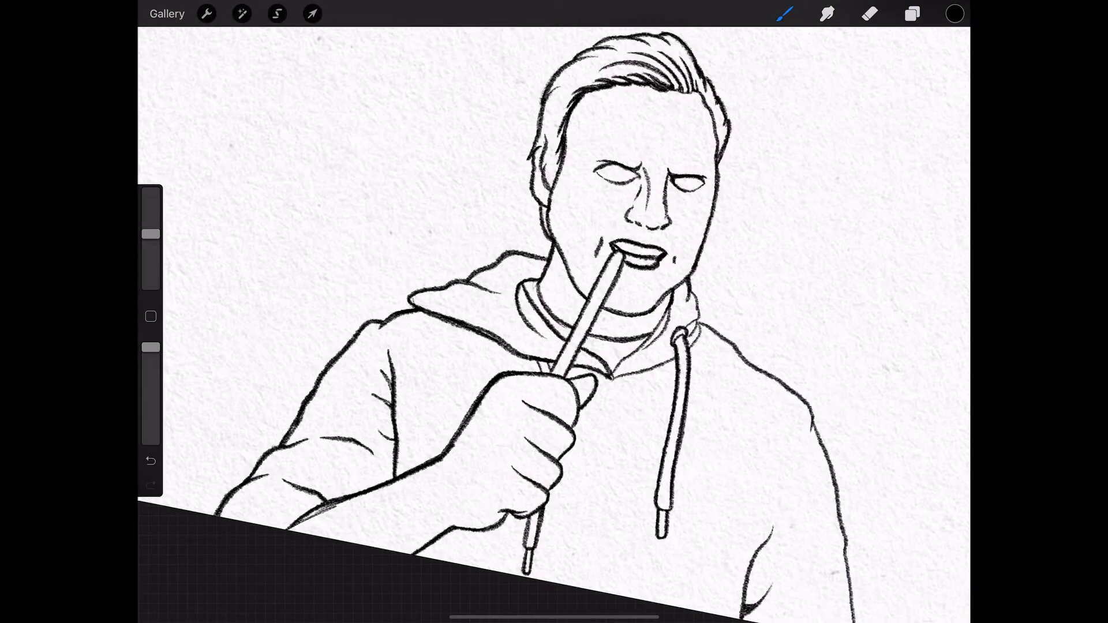
Step: Go over the outlines of the hood and collar around the neck with heavier black strokes
{"action": "left_click_drag", "start_coordinate": [700, 317], "coordinate": [689, 334]}
{"action": "scroll", "coordinate": [554, 323], "scroll_direction": "down", "scroll_amount": 5}
{"action": "scroll", "coordinate": [554, 324], "scroll_direction": "up", "scroll_amount": 5}
{"action": "left_click_drag", "start_coordinate": [599, 357], "coordinate": [649, 320]}
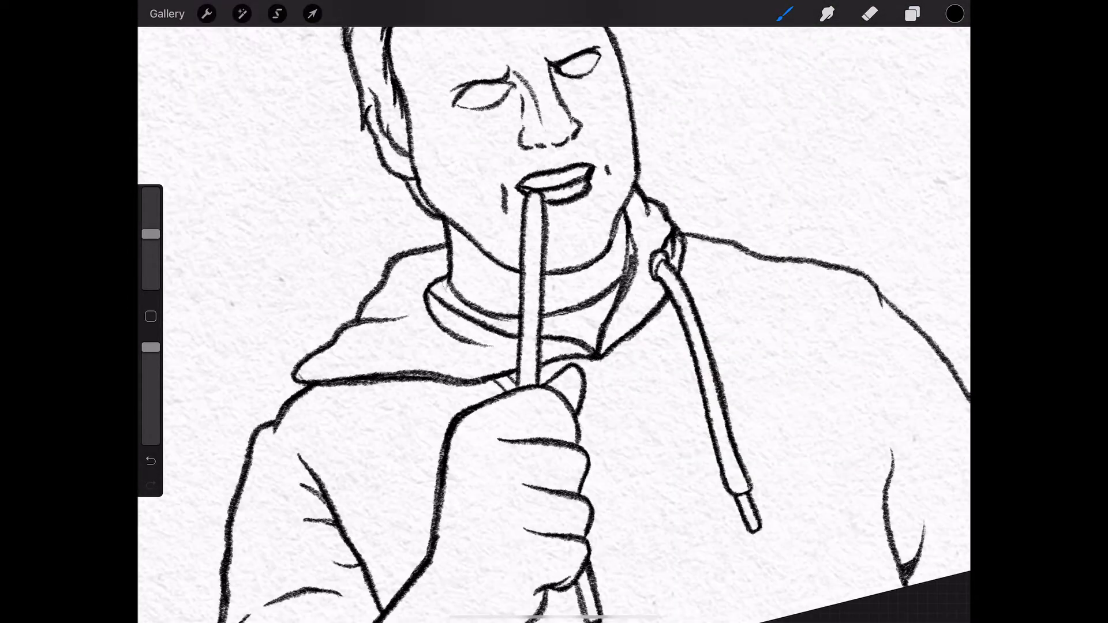
{"action": "left_click_drag", "start_coordinate": [554, 324], "coordinate": [554, 323]}
{"action": "scroll", "coordinate": [554, 323], "scroll_direction": "down", "scroll_amount": 5}
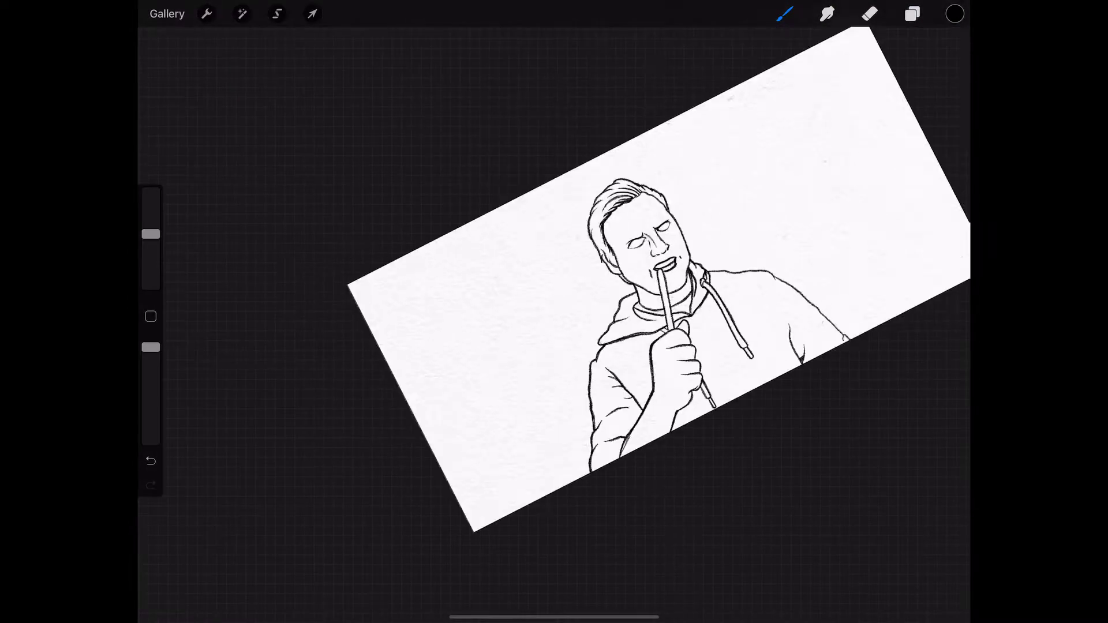
Step: Rework the open eyes as closed, frowning eyes with a curved line under each brow
{"action": "scroll", "coordinate": [554, 323], "scroll_direction": "up", "scroll_amount": 5}
{"action": "mouse_move", "coordinate": [652, 251]}
{"action": "left_mouse_down"}
{"action": "mouse_move", "coordinate": [690, 242]}
{"action": "mouse_move", "coordinate": [700, 219]}
{"action": "left_mouse_up"}
{"action": "scroll", "coordinate": [554, 324], "scroll_direction": "up", "scroll_amount": 2}
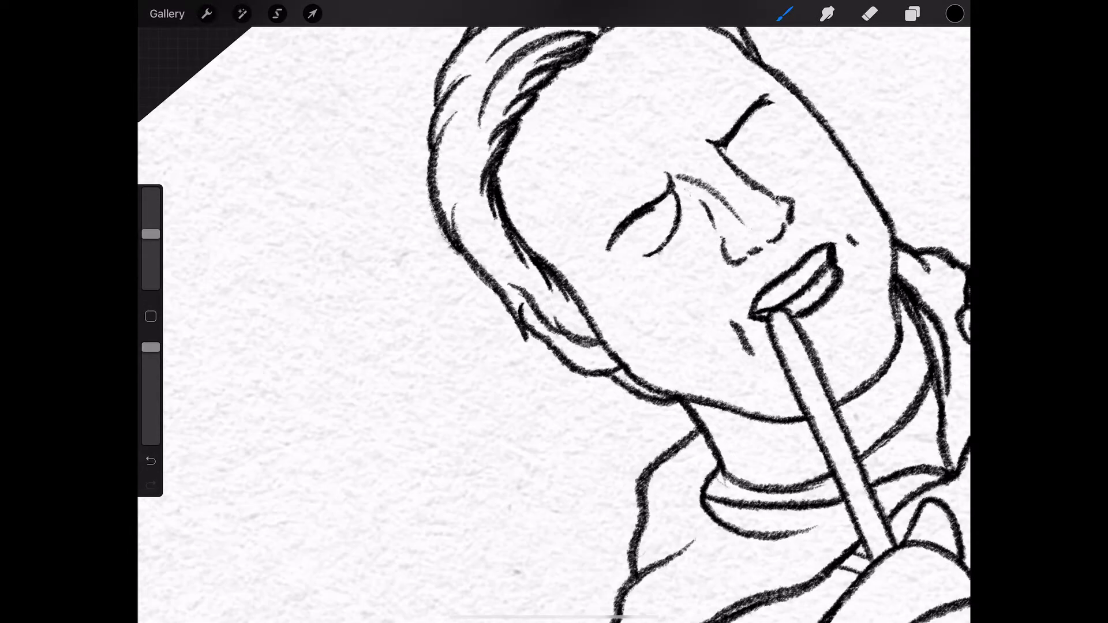
{"action": "scroll", "coordinate": [554, 323], "scroll_direction": "down", "scroll_amount": 3}
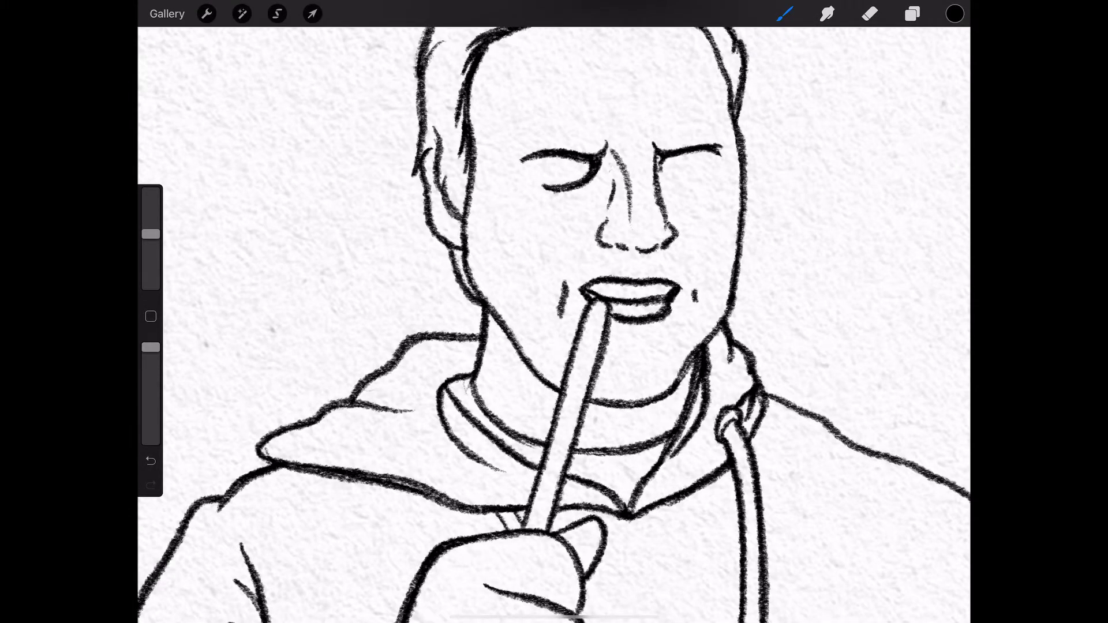
{"action": "left_click_drag", "start_coordinate": [555, 323], "coordinate": [554, 323]}
{"action": "left_click_drag", "start_coordinate": [701, 175], "coordinate": [719, 202]}
{"action": "scroll", "coordinate": [554, 323], "scroll_direction": "down", "scroll_amount": 5}
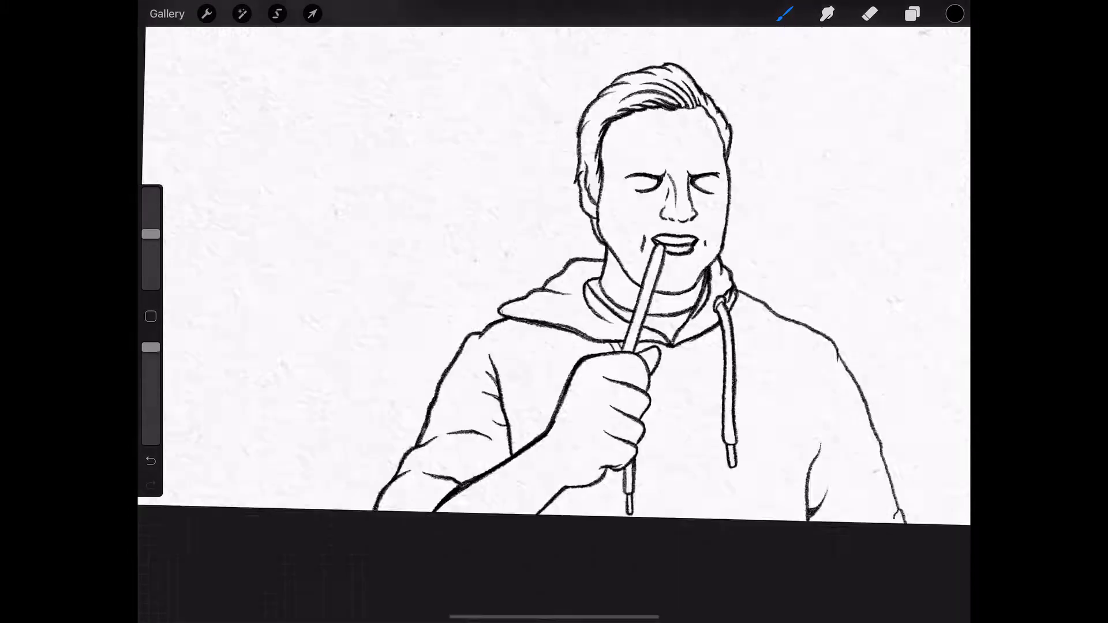
Step: Undo the last strokes drawn on the closed eyes
{"action": "scroll", "coordinate": [554, 323], "scroll_direction": "up", "scroll_amount": 5}
{"action": "key", "text": "ctrl+z"}
{"action": "scroll", "coordinate": [554, 323], "scroll_direction": "down", "scroll_amount": 5}
{"action": "scroll", "coordinate": [554, 323], "scroll_direction": "up", "scroll_amount": 2}
{"action": "key", "text": "ctrl+z"}
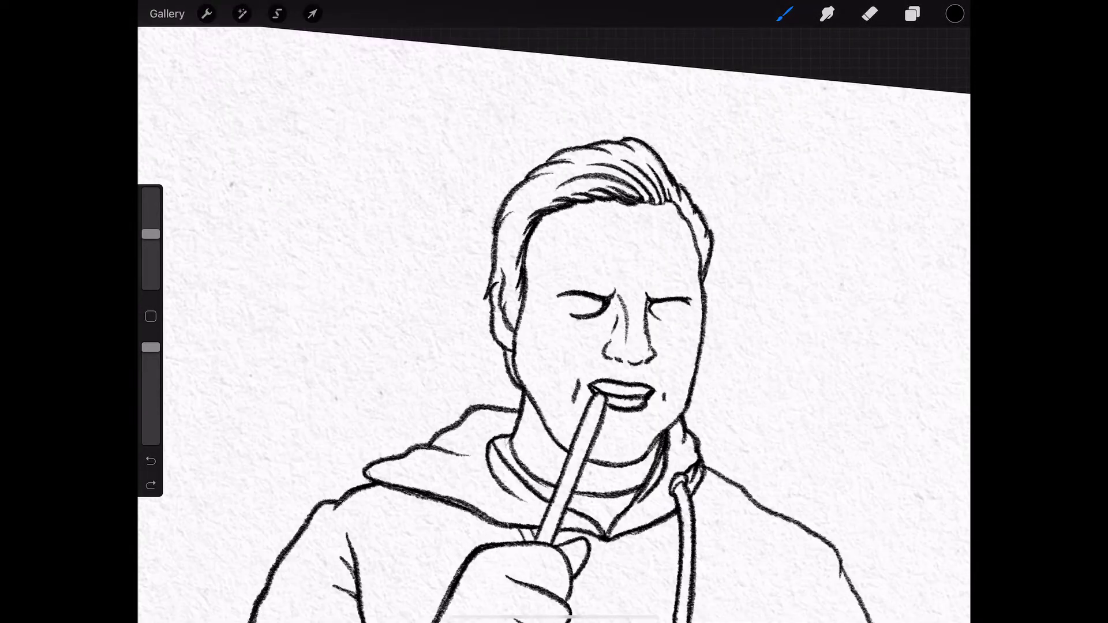
{"action": "left_click_drag", "start_coordinate": [554, 323], "coordinate": [554, 323]}
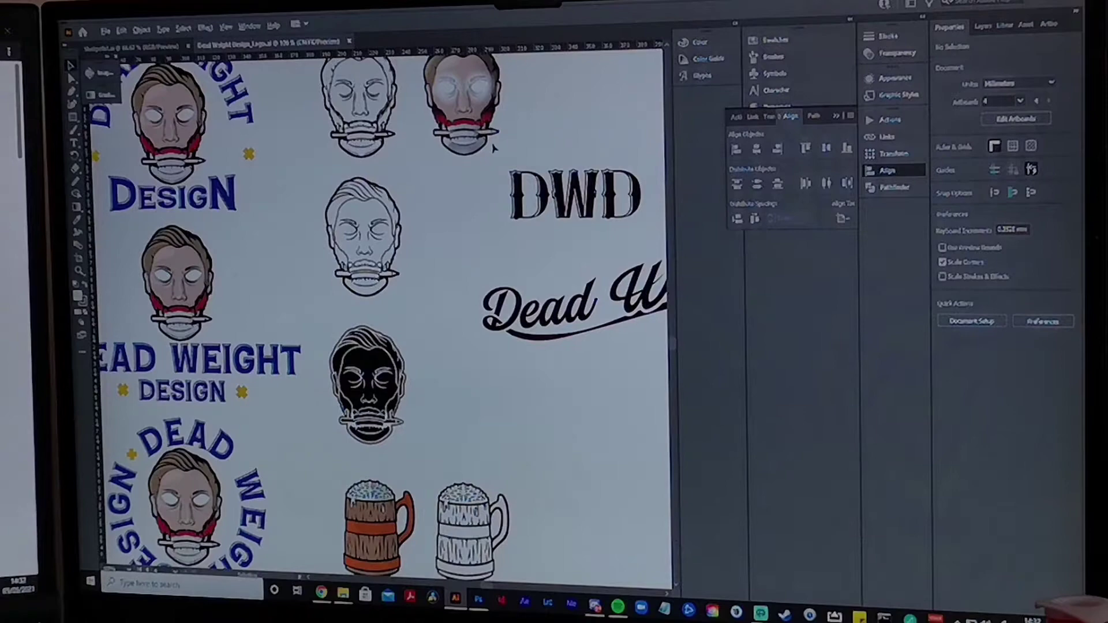
Step: Switch to the logo document in Illustrator and add a new wide artboard beside the logo sheet
{"action": "scroll", "coordinate": [472, 263], "scroll_direction": "down", "scroll_amount": 3}
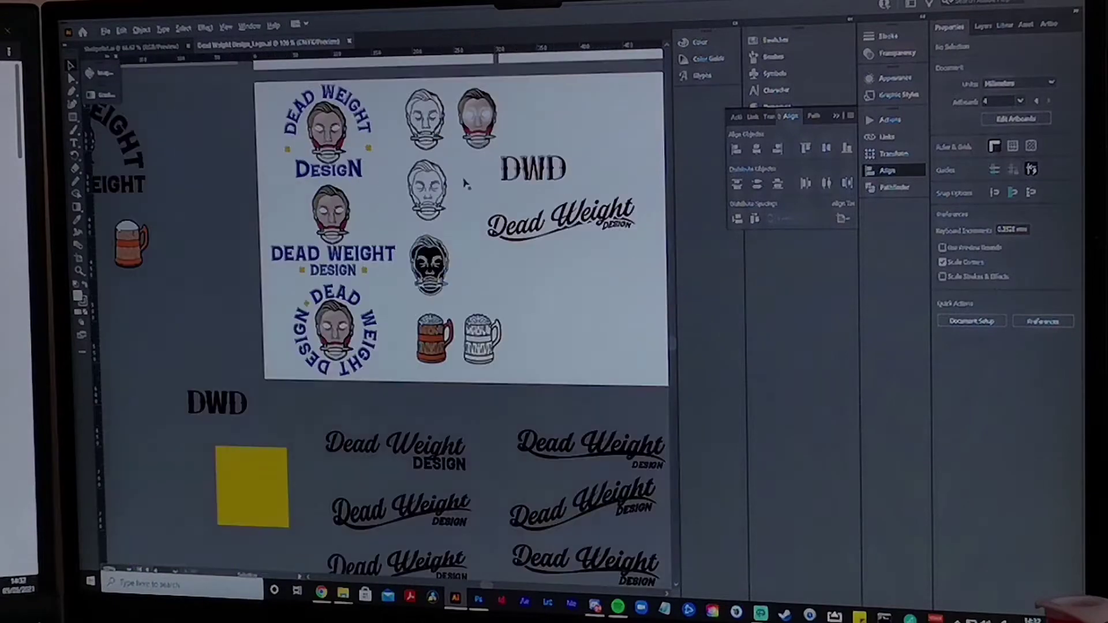
{"action": "scroll", "coordinate": [472, 263], "scroll_direction": "up", "scroll_amount": 3}
{"action": "scroll", "coordinate": [472, 263], "scroll_direction": "down", "scroll_amount": 5}
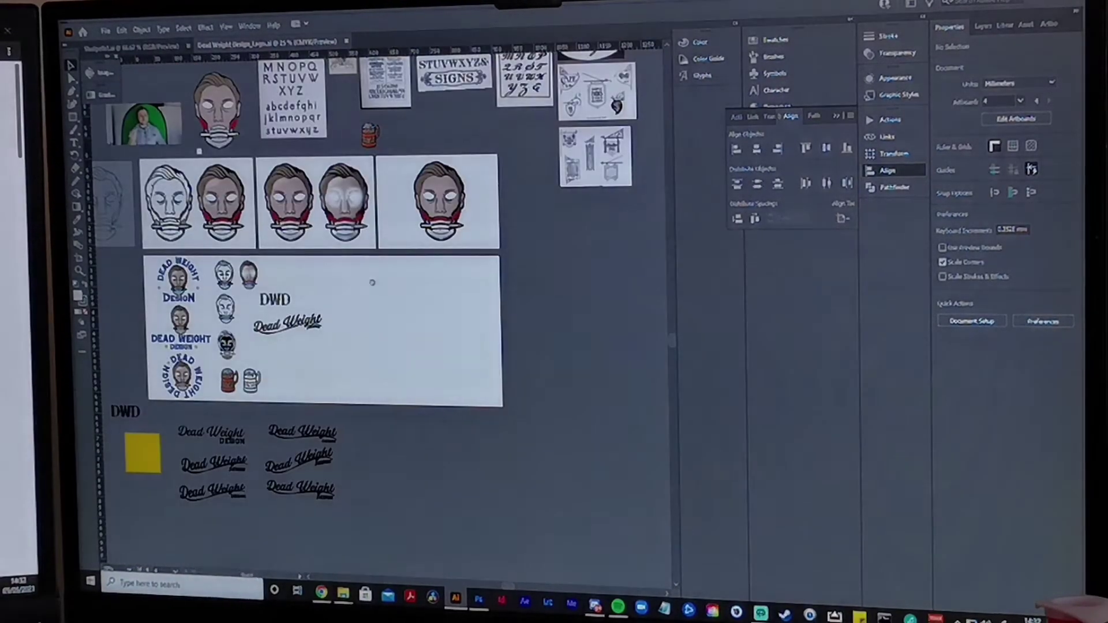
{"action": "mouse_move", "coordinate": [372, 283]}
{"action": "left_mouse_down"}
{"action": "mouse_move", "coordinate": [406, 278]}
{"action": "mouse_move", "coordinate": [359, 287]}
{"action": "left_mouse_up"}
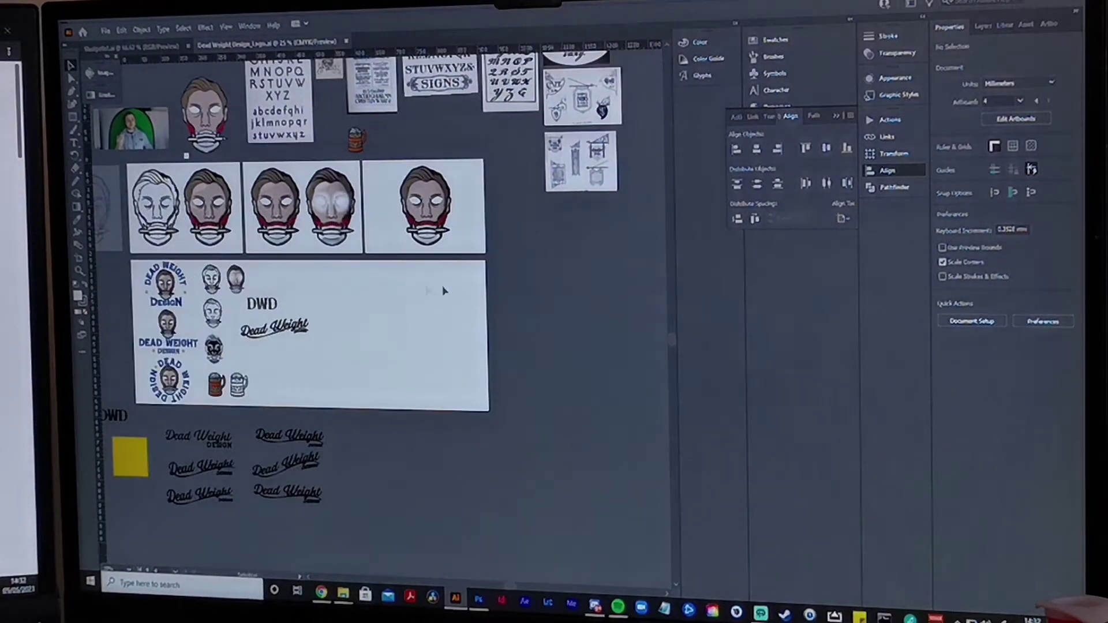
{"action": "left_click", "coordinate": [1042, 24]}
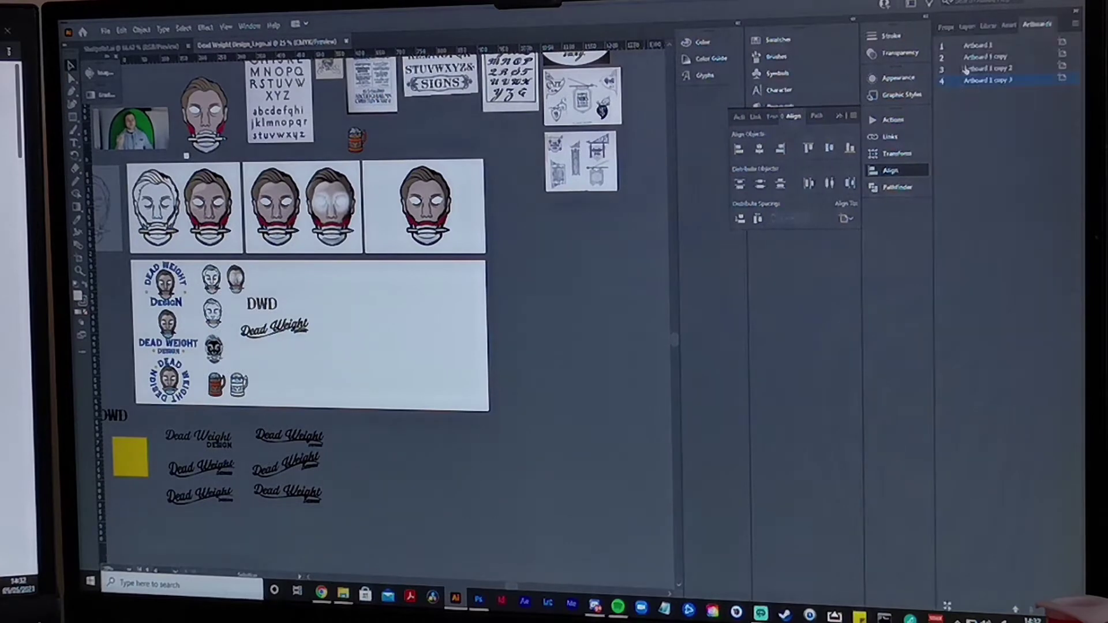
{"action": "scroll", "coordinate": [661, 430], "scroll_direction": "right", "scroll_amount": 5}
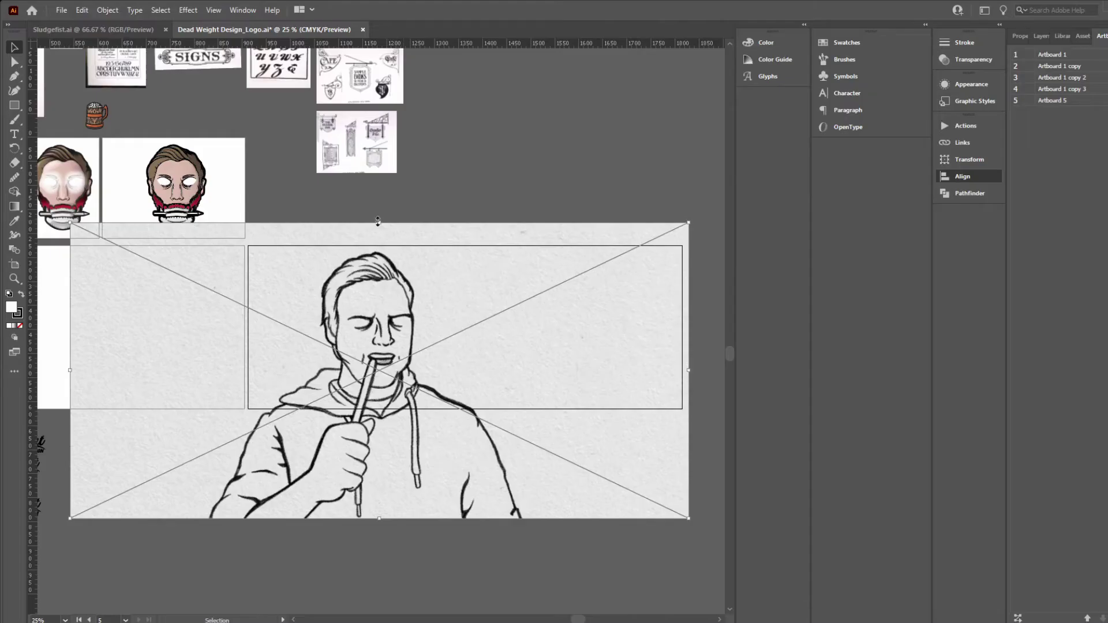
Step: Scale the placed portrait sketch down to the artboard's height and position it inside the new artboard
{"action": "left_click_drag", "start_coordinate": [378, 223], "coordinate": [367, 377]}
{"action": "mouse_move", "coordinate": [382, 426]}
{"action": "left_mouse_down"}
{"action": "mouse_move", "coordinate": [441, 322]}
{"action": "mouse_move", "coordinate": [467, 306]}
{"action": "left_mouse_up"}
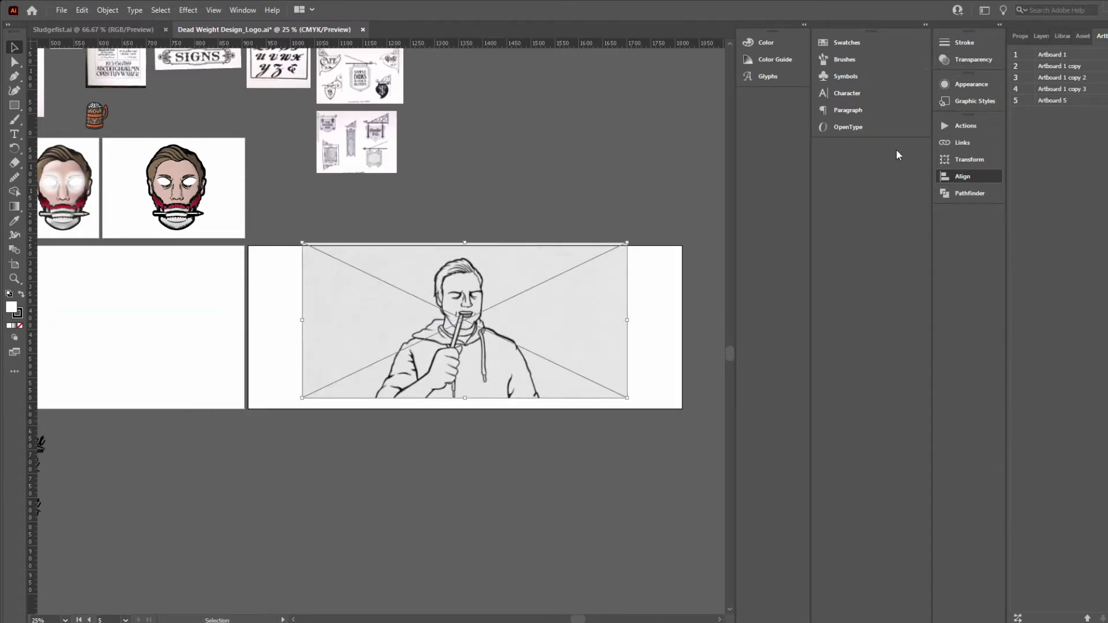
{"action": "scroll", "coordinate": [508, 245], "scroll_direction": "up", "scroll_amount": 2}
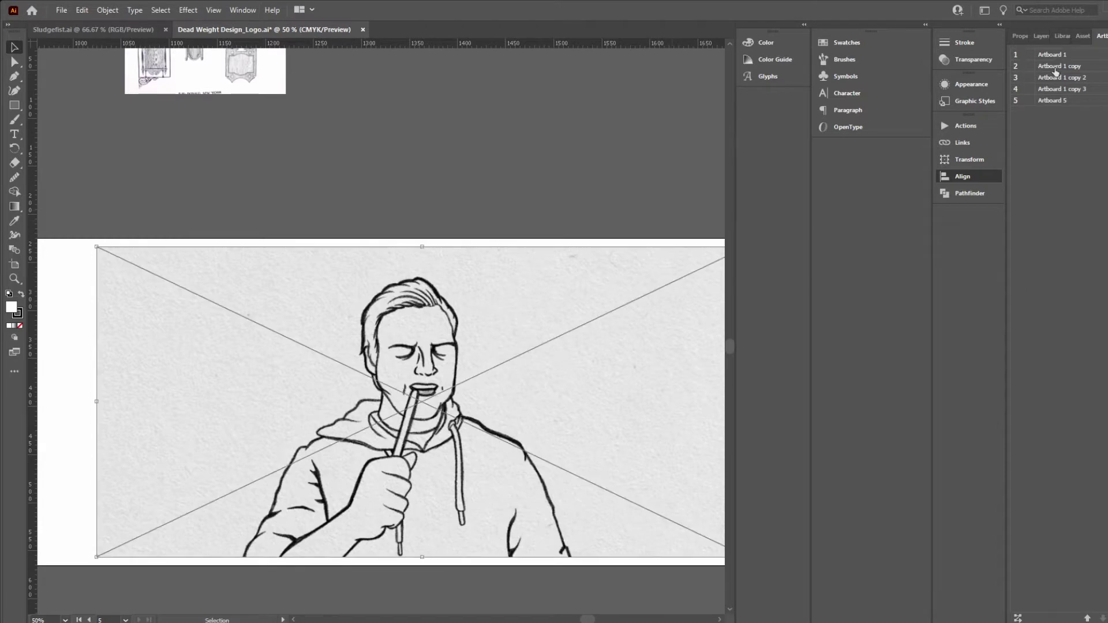
Step: Move the placed sketch from the Logo Design layer to Layer 1 and lower its opacity for tracing
{"action": "left_click", "coordinate": [1042, 36]}
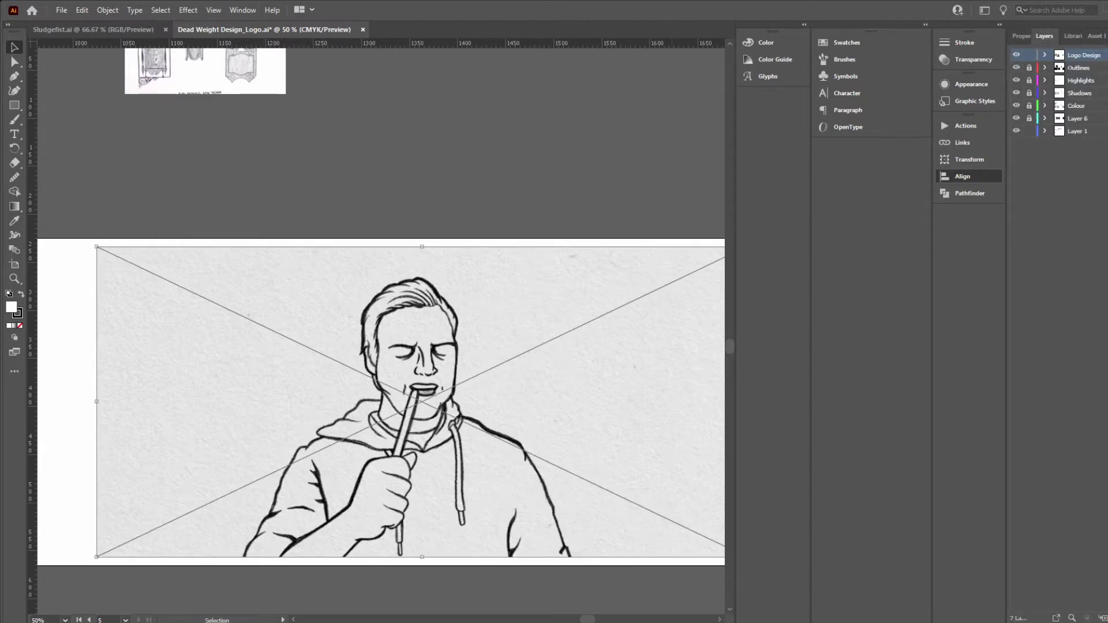
{"action": "left_click_drag", "start_coordinate": [1107, 55], "coordinate": [1107, 131]}
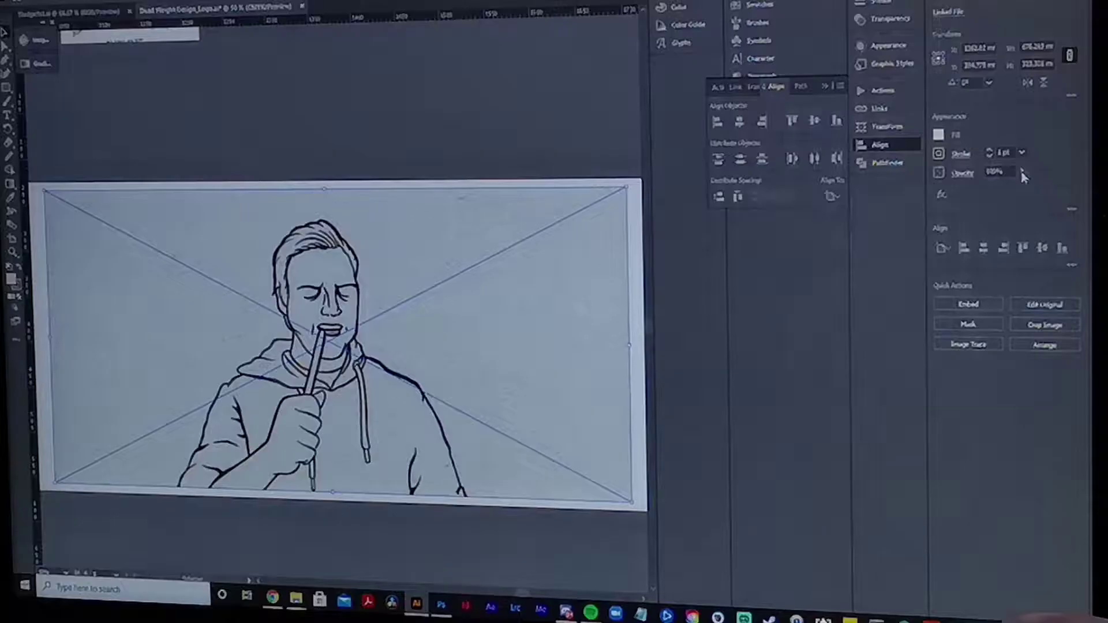
{"action": "left_click", "coordinate": [1022, 172]}
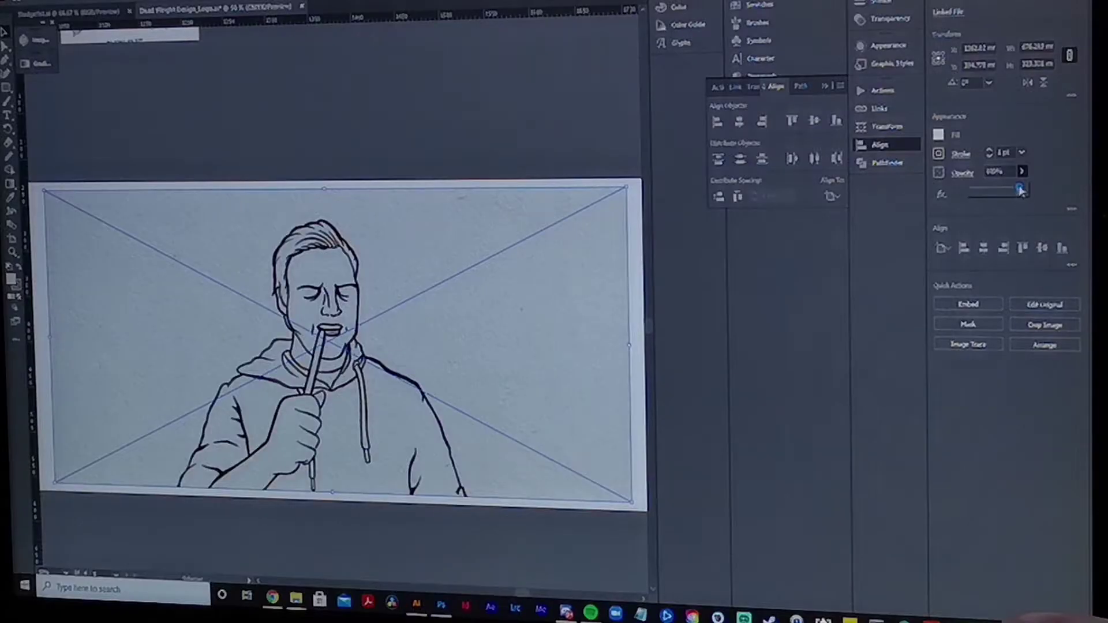
{"action": "left_click_drag", "start_coordinate": [989, 195], "coordinate": [992, 192]}
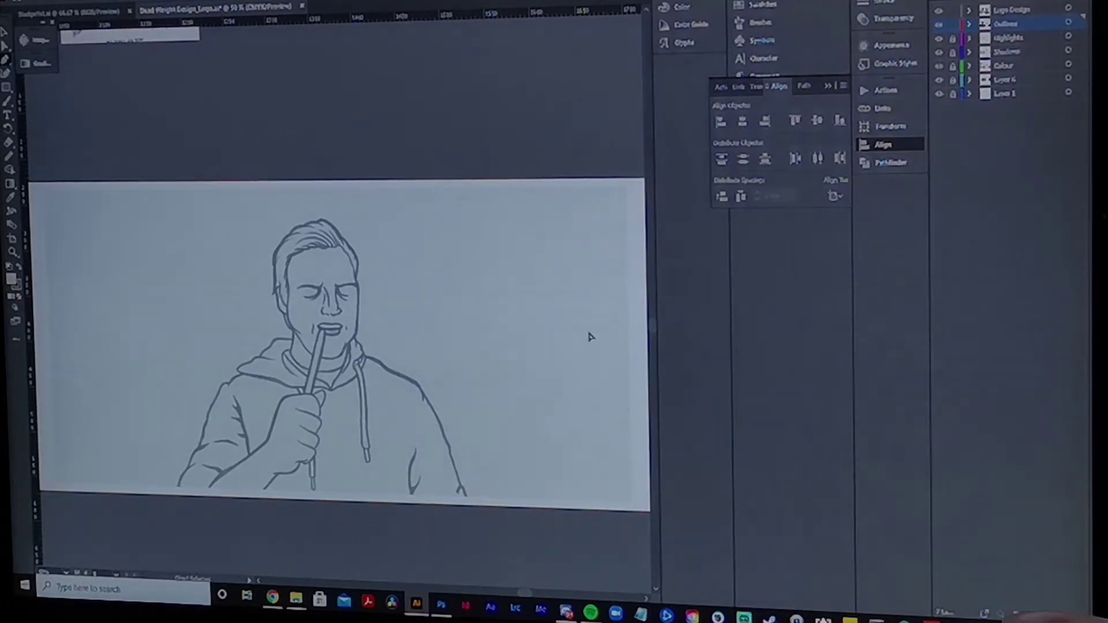
Step: On the Outlines layer, trace the inner edge of the lowest sleeve line with the Pen tool, from the sketch's bottom edge to its tip
{"action": "scroll", "coordinate": [433, 391], "scroll_direction": "up", "scroll_amount": 5}
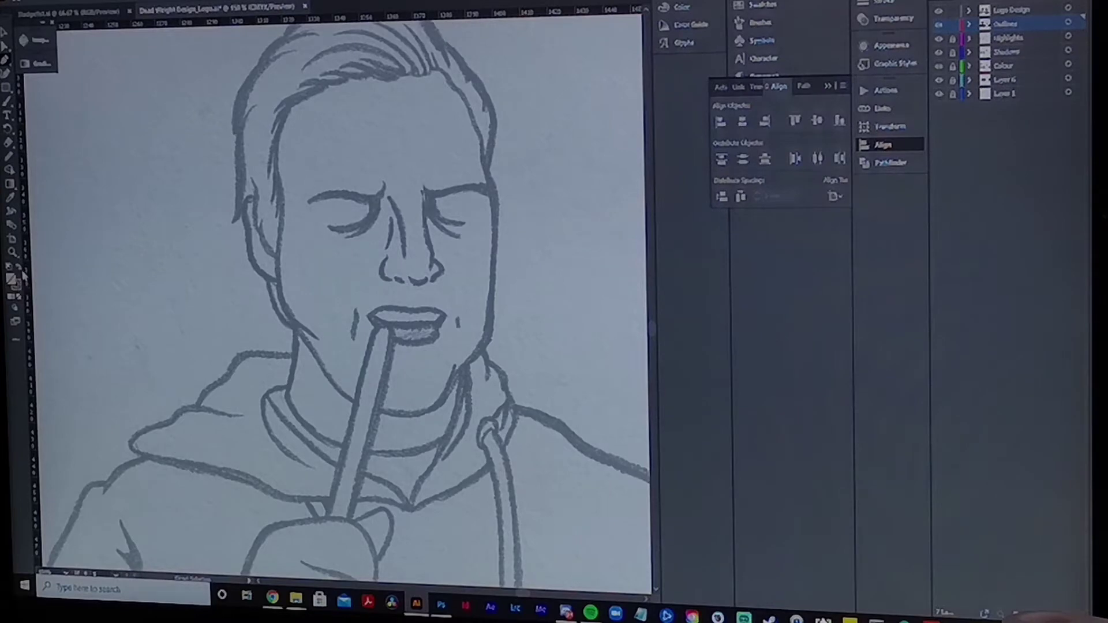
{"action": "scroll", "coordinate": [283, 363], "scroll_direction": "down", "scroll_amount": 5}
{"action": "scroll", "coordinate": [318, 309], "scroll_direction": "up", "scroll_amount": 3}
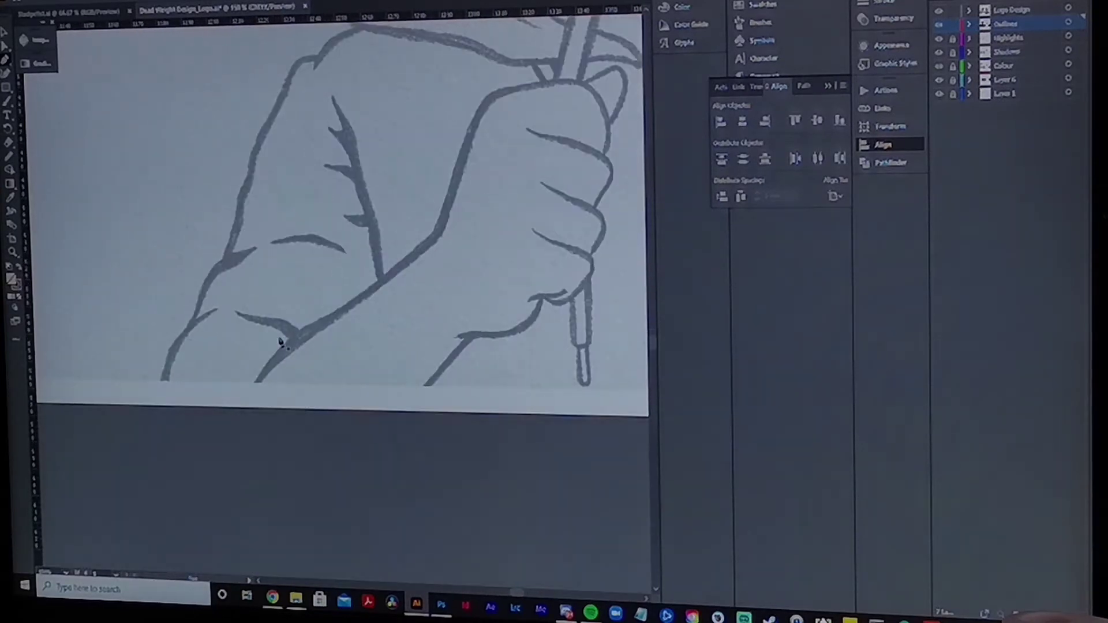
{"action": "scroll", "coordinate": [281, 342], "scroll_direction": "down", "scroll_amount": 1}
{"action": "scroll", "coordinate": [277, 346], "scroll_direction": "up", "scroll_amount": 4}
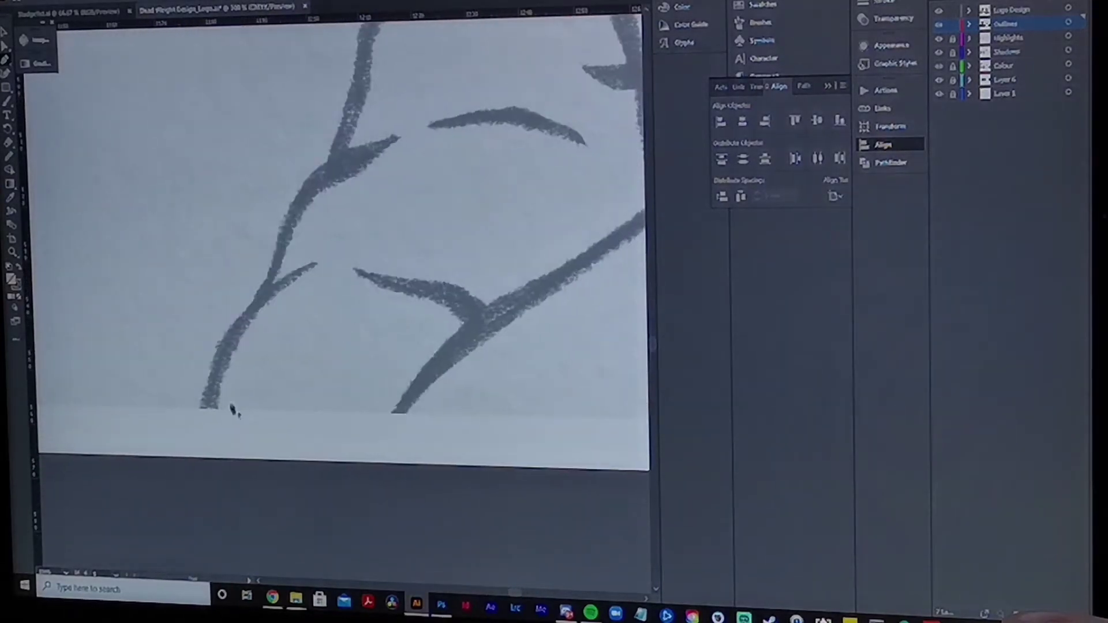
{"action": "left_click_drag", "start_coordinate": [234, 378], "coordinate": [217, 412]}
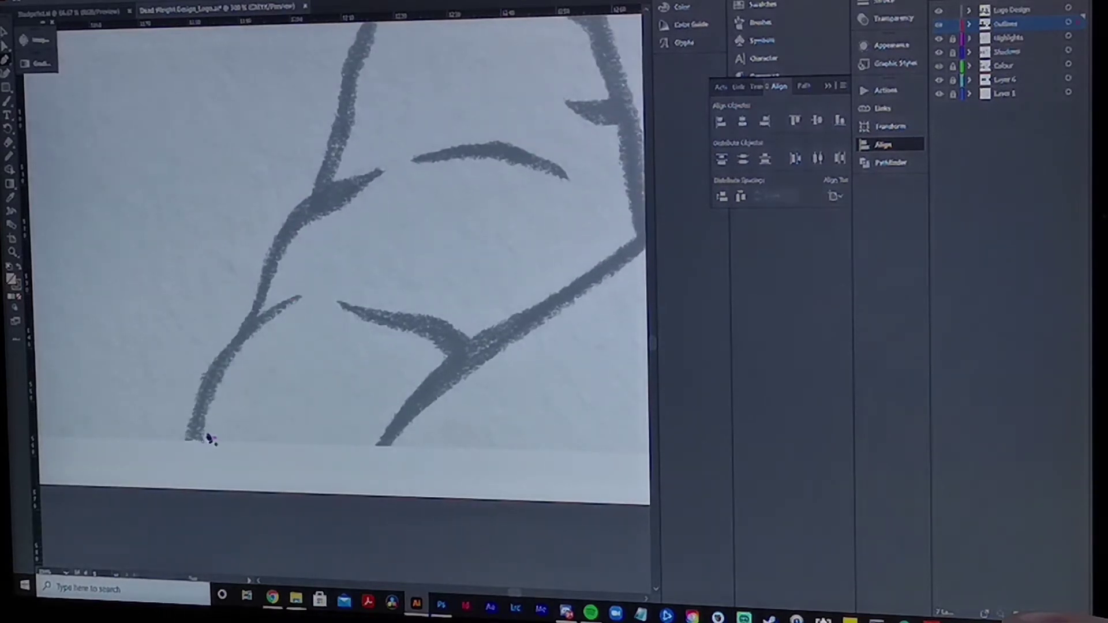
{"action": "left_click_drag", "start_coordinate": [299, 296], "coordinate": [381, 258]}
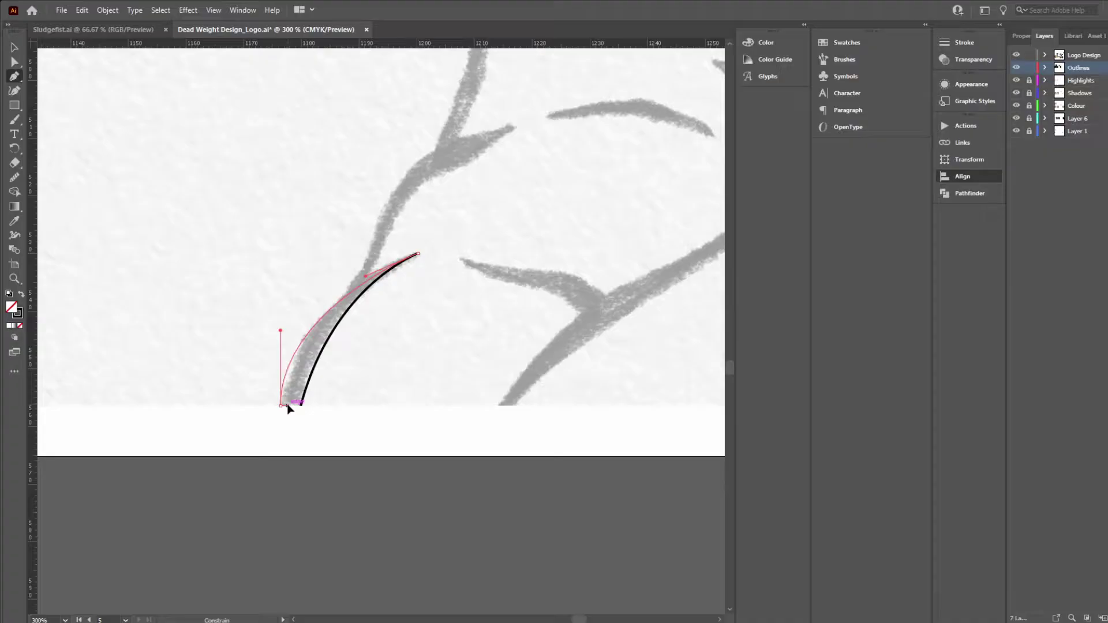
Step: Undo the outer curve of the sleeve line and redraw it through an intermediate anchor down to the sketch's bottom edge
{"action": "key", "text": "ctrl+z"}
{"action": "key", "text": "ctrl+z"}
{"action": "left_click_drag", "start_coordinate": [300, 362], "coordinate": [281, 406]}
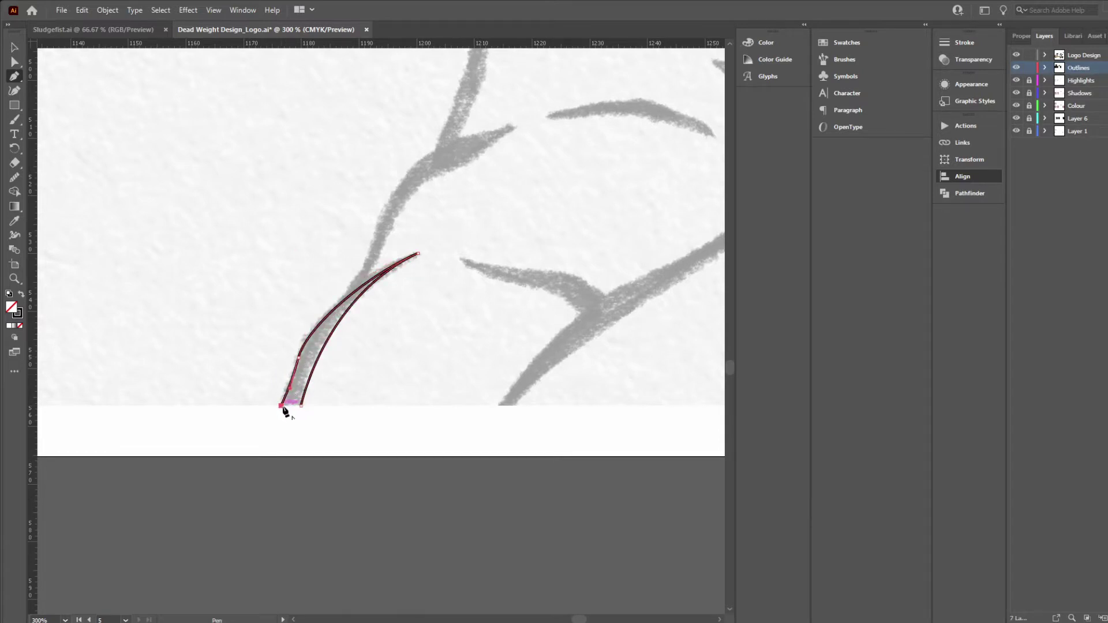
Step: Close the lowest sleeve line's path and swap its black stroke for a solid black fill
{"action": "left_click", "coordinate": [301, 405]}
{"action": "scroll", "coordinate": [173, 358], "scroll_direction": "up", "scroll_amount": 2}
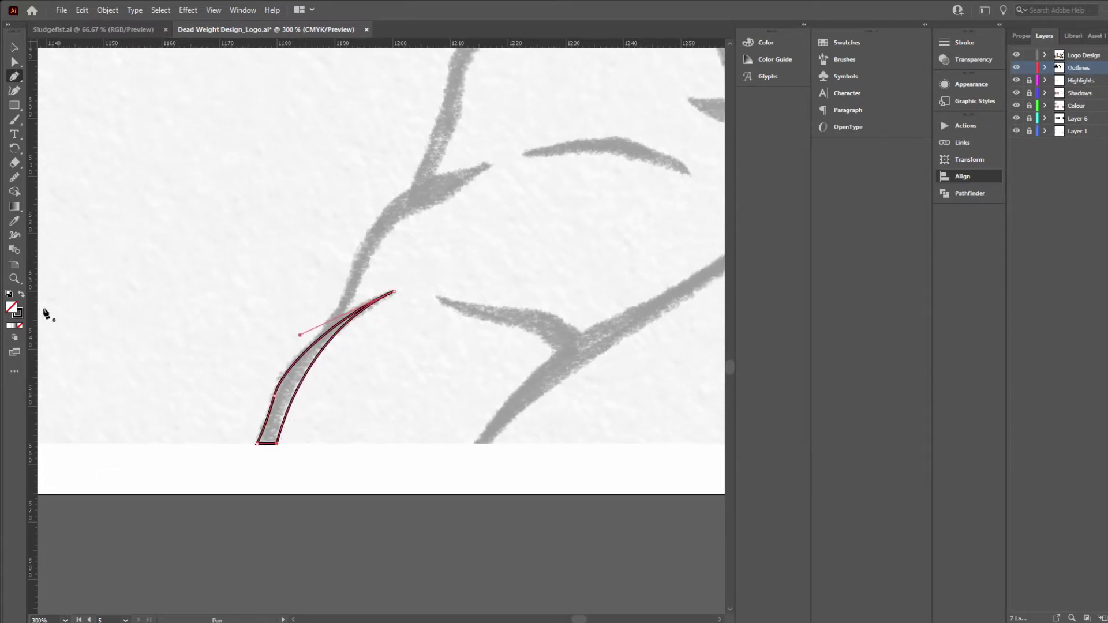
{"action": "left_click", "coordinate": [22, 294]}
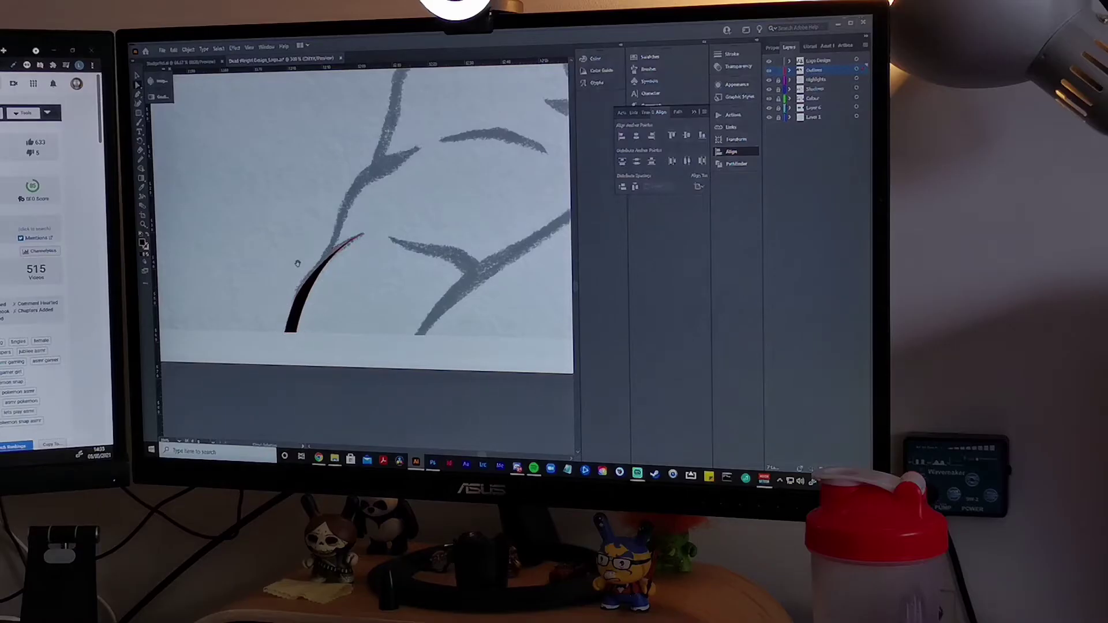
Step: Trace the next sleeve line with the Pen tool, from the lowest line up to the tip of its crease
{"action": "left_click_drag", "start_coordinate": [298, 263], "coordinate": [264, 304]}
{"action": "key", "text": "p"}
{"action": "left_click", "coordinate": [289, 308]}
{"action": "mouse_move", "coordinate": [314, 231]}
{"action": "left_mouse_down"}
{"action": "mouse_move", "coordinate": [290, 264]}
{"action": "mouse_move", "coordinate": [305, 248]}
{"action": "left_mouse_up"}
{"action": "left_click", "coordinate": [317, 257]}
{"action": "left_click", "coordinate": [354, 227]}
{"action": "left_click_drag", "start_coordinate": [268, 328], "coordinate": [293, 293]}
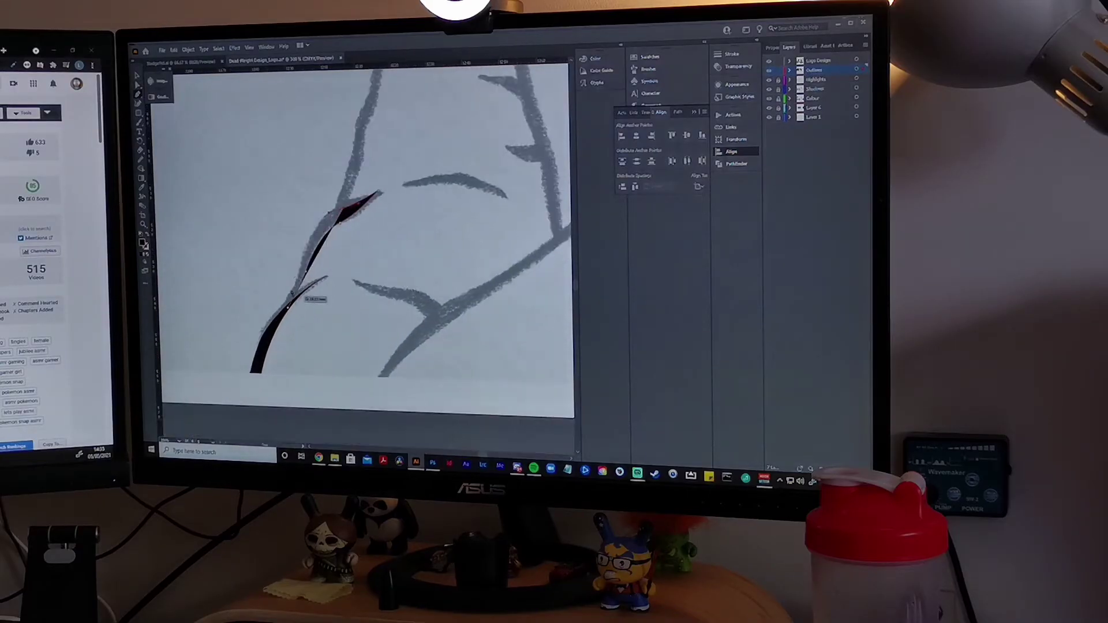
Step: Trace the upper sleeve line's outer edge from the crease up to the top of the shoulder
{"action": "left_click_drag", "start_coordinate": [294, 251], "coordinate": [266, 310]}
{"action": "left_click", "coordinate": [311, 265]}
{"action": "mouse_move", "coordinate": [325, 221]}
{"action": "left_mouse_down"}
{"action": "mouse_move", "coordinate": [302, 295]}
{"action": "mouse_move", "coordinate": [304, 255]}
{"action": "left_mouse_up"}
{"action": "left_click", "coordinate": [316, 244]}
{"action": "left_click", "coordinate": [304, 254]}
{"action": "left_click_drag", "start_coordinate": [331, 198], "coordinate": [304, 247]}
{"action": "mouse_move", "coordinate": [328, 195]}
{"action": "left_mouse_down"}
{"action": "mouse_move", "coordinate": [340, 172]}
{"action": "mouse_move", "coordinate": [372, 171]}
{"action": "left_mouse_up"}
{"action": "left_click", "coordinate": [367, 173]}
{"action": "left_click", "coordinate": [364, 181]}
Step: Trace back down the upper sleeve line's inner edge to the crease and close the shape
{"action": "left_click_drag", "start_coordinate": [341, 186], "coordinate": [334, 208]}
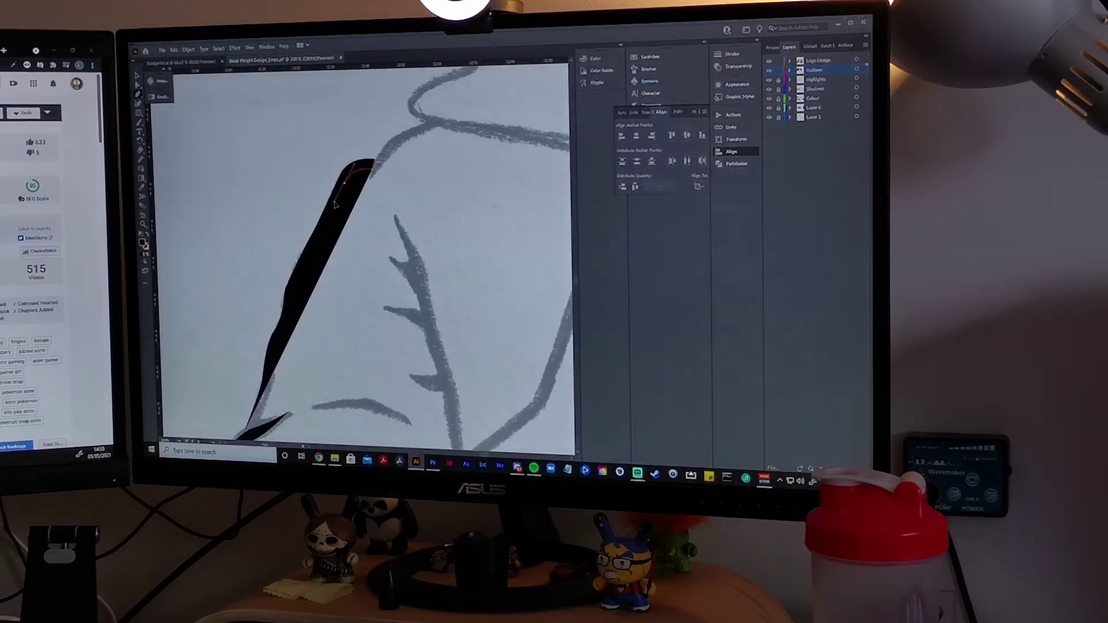
{"action": "mouse_move", "coordinate": [303, 277]}
{"action": "left_mouse_down"}
{"action": "mouse_move", "coordinate": [288, 309]}
{"action": "mouse_move", "coordinate": [306, 273]}
{"action": "left_mouse_up"}
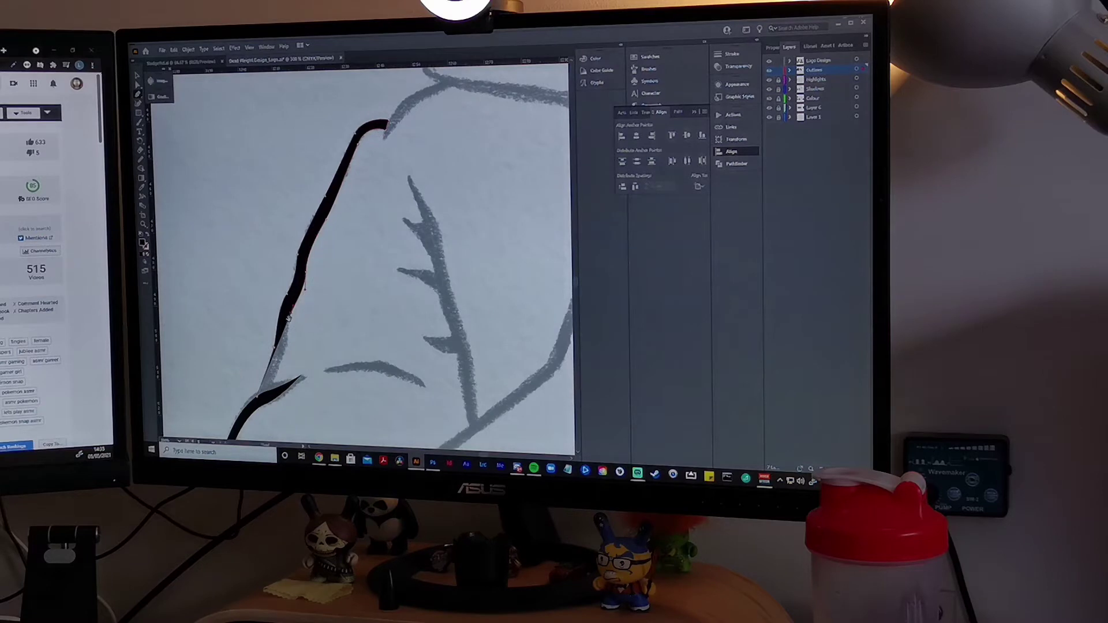
{"action": "left_click_drag", "start_coordinate": [288, 319], "coordinate": [297, 271]}
{"action": "left_click_drag", "start_coordinate": [293, 288], "coordinate": [319, 274]}
{"action": "left_click", "coordinate": [333, 283]}
{"action": "left_click", "coordinate": [288, 300]}
Step: Trace the short shoulder line from the top of the sleeve to the hood's lower corner as a filled shape
{"action": "left_click_drag", "start_coordinate": [392, 87], "coordinate": [299, 272]}
{"action": "left_click_drag", "start_coordinate": [322, 248], "coordinate": [335, 242]}
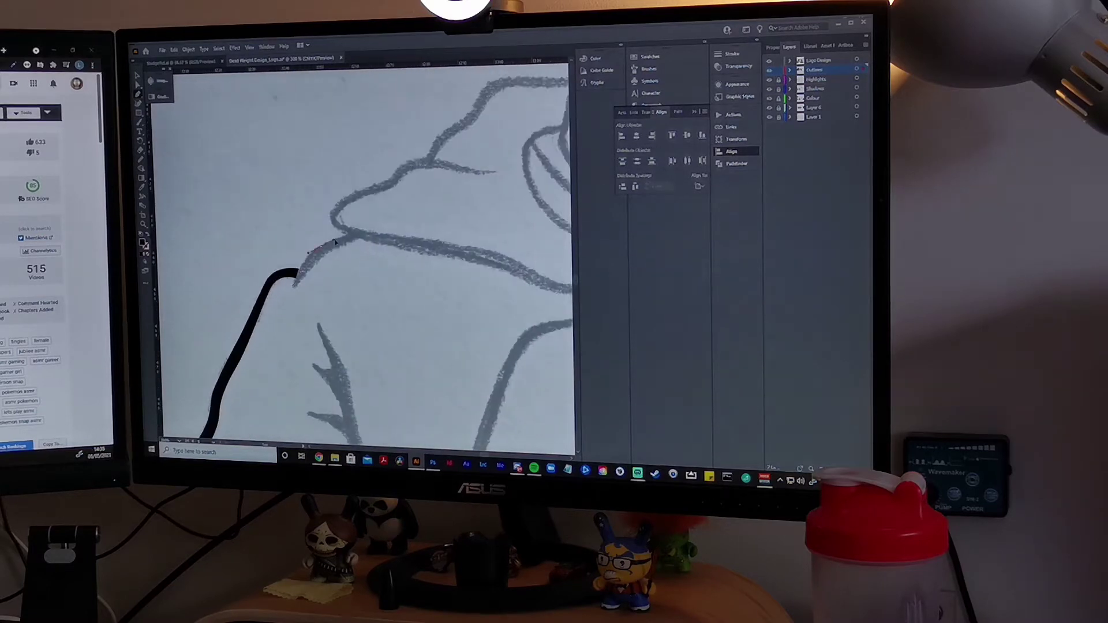
{"action": "scroll", "coordinate": [284, 254], "scroll_direction": "down", "scroll_amount": 2}
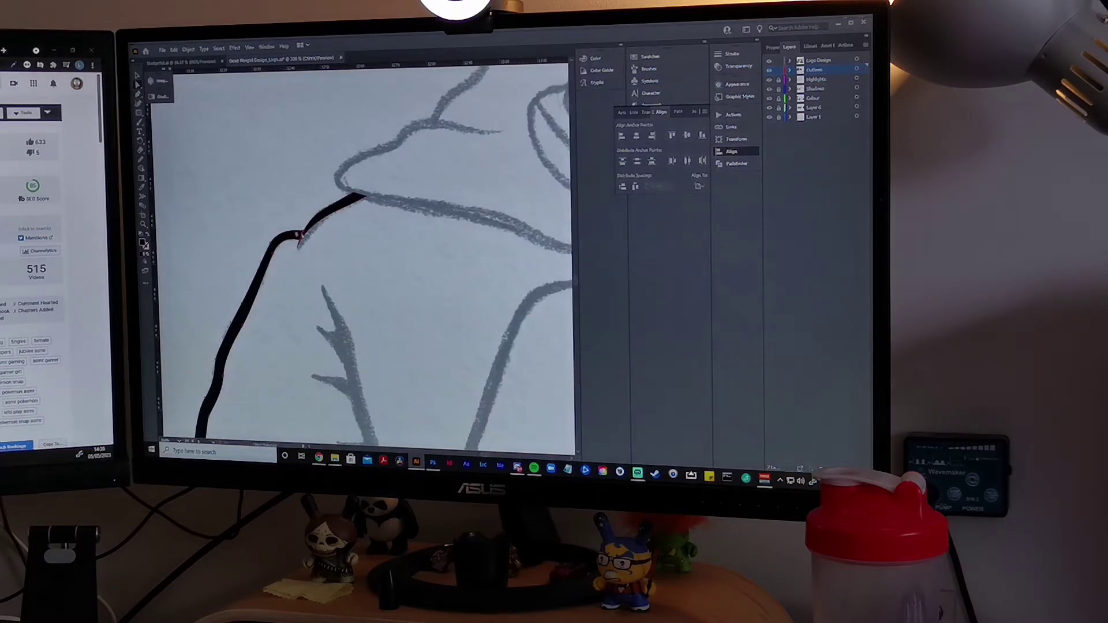
{"action": "left_click_drag", "start_coordinate": [322, 244], "coordinate": [312, 95]}
{"action": "left_click_drag", "start_coordinate": [277, 358], "coordinate": [375, 156]}
Step: Trace the hood's outer edge with the Pen tool from its lower corner, over the fold and up to the neck
{"action": "key", "text": "p"}
{"action": "left_click", "coordinate": [301, 314]}
{"action": "left_click_drag", "start_coordinate": [346, 260], "coordinate": [351, 237]}
{"action": "left_click_drag", "start_coordinate": [351, 237], "coordinate": [324, 254]}
{"action": "left_click_drag", "start_coordinate": [374, 227], "coordinate": [427, 195]}
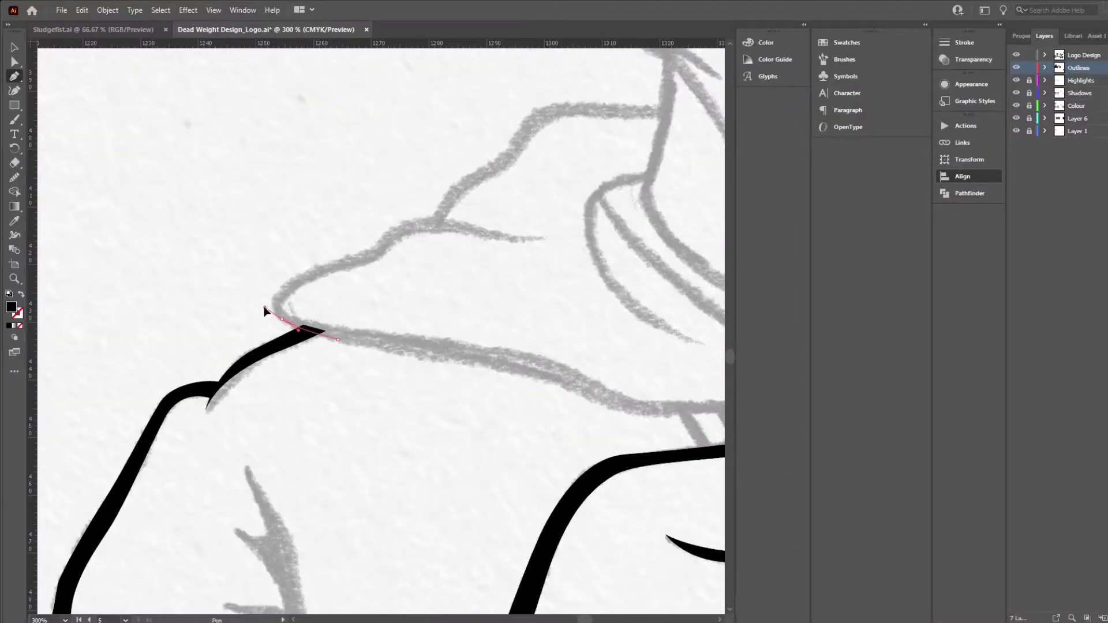
{"action": "left_click_drag", "start_coordinate": [310, 269], "coordinate": [339, 259]}
{"action": "left_click_drag", "start_coordinate": [380, 240], "coordinate": [388, 229]}
{"action": "mouse_move", "coordinate": [404, 213]}
{"action": "left_mouse_down"}
{"action": "mouse_move", "coordinate": [351, 227]}
{"action": "mouse_move", "coordinate": [385, 228]}
{"action": "left_mouse_up"}
{"action": "mouse_move", "coordinate": [372, 219]}
{"action": "left_mouse_down"}
{"action": "mouse_move", "coordinate": [457, 210]}
{"action": "mouse_move", "coordinate": [370, 219]}
{"action": "left_mouse_up"}
{"action": "left_click", "coordinate": [475, 210]}
{"action": "left_click", "coordinate": [472, 225]}
Step: Trace the hood's inner edge back from the neck, undoing one misplaced anchor, round the corner and along the lower fold
{"action": "left_click_drag", "start_coordinate": [345, 242], "coordinate": [339, 257]}
{"action": "mouse_move", "coordinate": [334, 271]}
{"action": "left_mouse_down"}
{"action": "mouse_move", "coordinate": [389, 237]}
{"action": "mouse_move", "coordinate": [341, 257]}
{"action": "left_mouse_up"}
{"action": "left_click_drag", "start_coordinate": [335, 272], "coordinate": [354, 259]}
{"action": "mouse_move", "coordinate": [353, 253]}
{"action": "left_mouse_down"}
{"action": "mouse_move", "coordinate": [333, 258]}
{"action": "mouse_move", "coordinate": [371, 256]}
{"action": "left_mouse_up"}
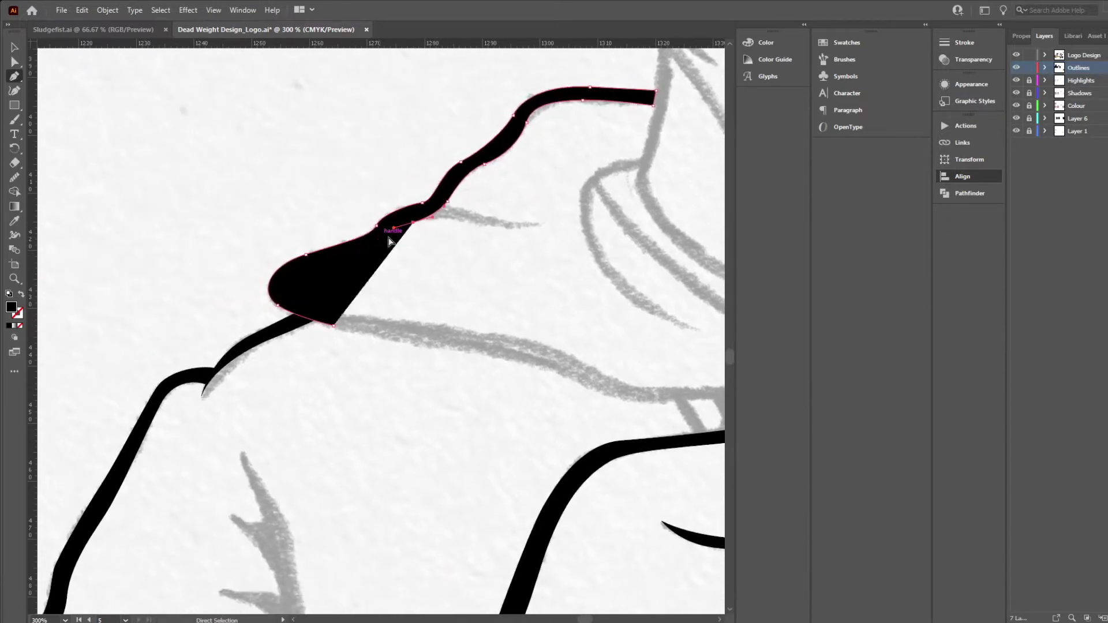
{"action": "key", "text": "ctrl+z"}
{"action": "left_click_drag", "start_coordinate": [416, 221], "coordinate": [334, 265]}
{"action": "left_click_drag", "start_coordinate": [334, 265], "coordinate": [381, 234]}
{"action": "left_click_drag", "start_coordinate": [347, 269], "coordinate": [379, 279]}
{"action": "mouse_move", "coordinate": [450, 274]}
{"action": "left_mouse_down"}
{"action": "mouse_move", "coordinate": [516, 282]}
{"action": "mouse_move", "coordinate": [506, 325]}
{"action": "mouse_move", "coordinate": [439, 291]}
{"action": "left_mouse_up"}
Step: Extend the hood's lower edge to the stick above the fist, then trace its underside back to close the shape
{"action": "scroll", "coordinate": [516, 282], "scroll_direction": "right", "scroll_amount": 3}
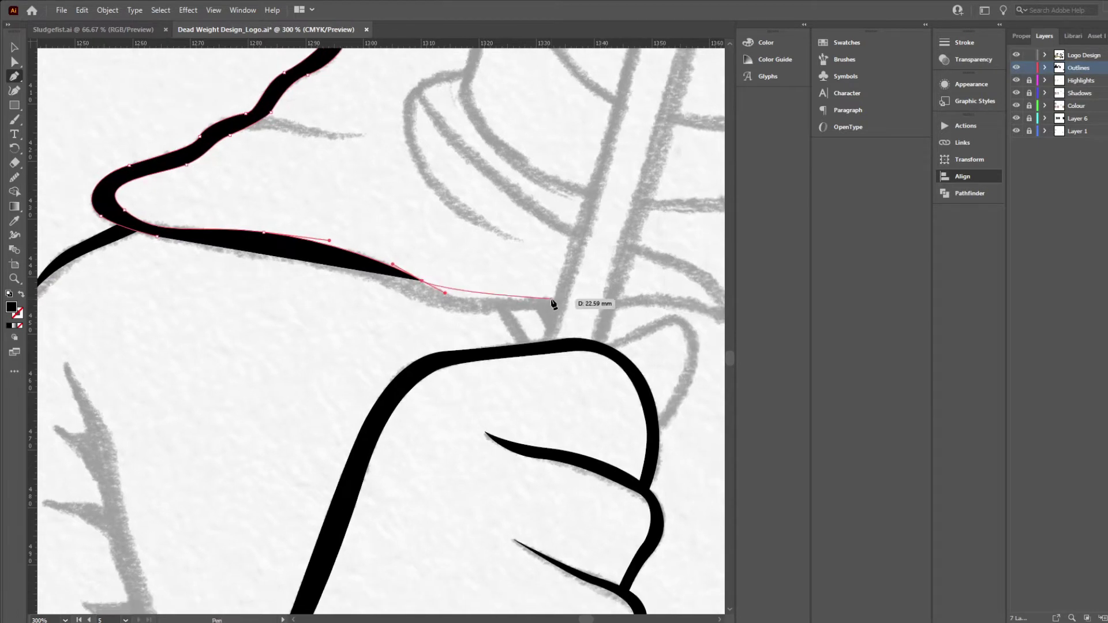
{"action": "left_click_drag", "start_coordinate": [552, 299], "coordinate": [583, 320]}
{"action": "left_click", "coordinate": [549, 311]}
{"action": "left_click_drag", "start_coordinate": [501, 320], "coordinate": [465, 312]}
{"action": "left_click_drag", "start_coordinate": [404, 295], "coordinate": [478, 325]}
{"action": "left_click_drag", "start_coordinate": [450, 304], "coordinate": [411, 298]}
{"action": "left_click_drag", "start_coordinate": [341, 282], "coordinate": [412, 311]}
{"action": "left_click_drag", "start_coordinate": [334, 310], "coordinate": [216, 302]}
{"action": "key", "text": "a"}
{"action": "left_click", "coordinate": [523, 335]}
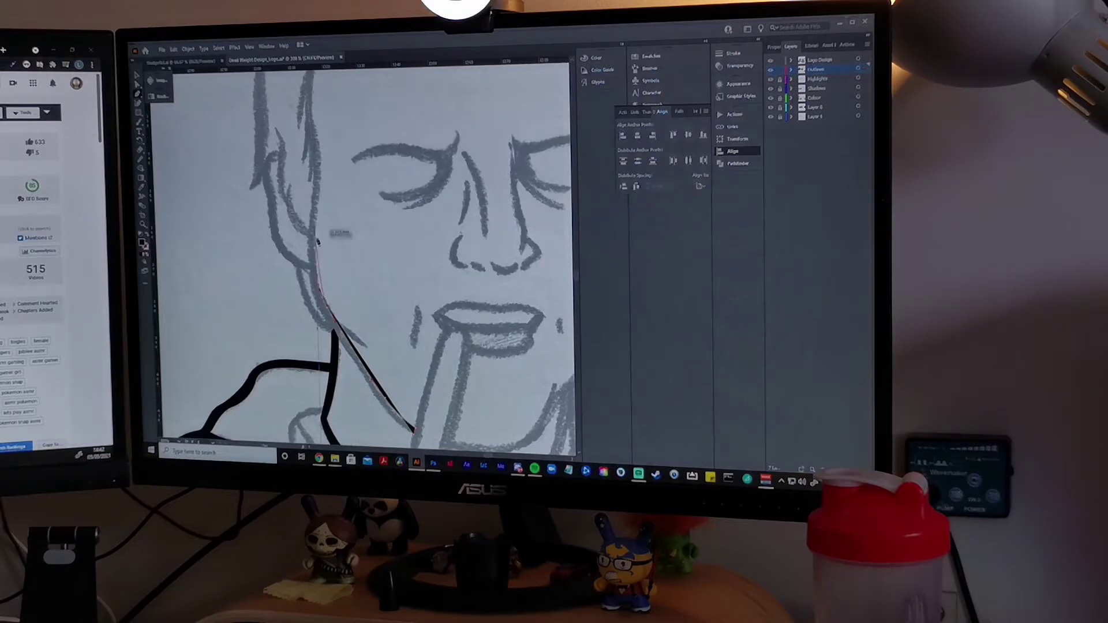
Step: Trace the face line from the jaw up past the ear to the temple hairline
{"action": "left_click_drag", "start_coordinate": [317, 242], "coordinate": [317, 225]}
{"action": "mouse_move", "coordinate": [317, 225]}
{"action": "left_mouse_down"}
{"action": "mouse_move", "coordinate": [308, 292]}
{"action": "mouse_move", "coordinate": [312, 216]}
{"action": "left_mouse_up"}
{"action": "mouse_move", "coordinate": [312, 216]}
{"action": "left_mouse_down"}
{"action": "mouse_move", "coordinate": [309, 242]}
{"action": "mouse_move", "coordinate": [301, 199]}
{"action": "left_mouse_up"}
{"action": "left_click_drag", "start_coordinate": [306, 199], "coordinate": [299, 251]}
{"action": "left_click", "coordinate": [308, 177]}
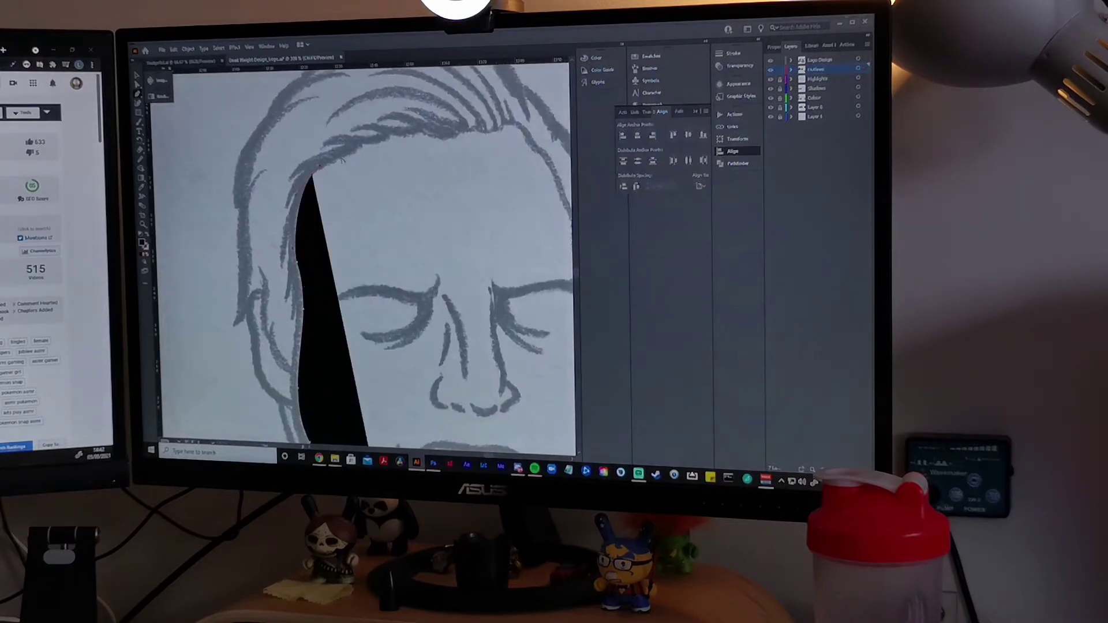
Step: Add the pointed hair strands at the temple and continue the path down the sideburn
{"action": "left_click", "coordinate": [359, 146]}
{"action": "left_click_drag", "start_coordinate": [359, 145], "coordinate": [375, 137]}
{"action": "left_click", "coordinate": [341, 144]}
{"action": "left_click", "coordinate": [305, 169]}
{"action": "left_click_drag", "start_coordinate": [320, 162], "coordinate": [320, 142]}
{"action": "left_click", "coordinate": [305, 179]}
{"action": "left_click", "coordinate": [317, 160]}
{"action": "left_click", "coordinate": [308, 218]}
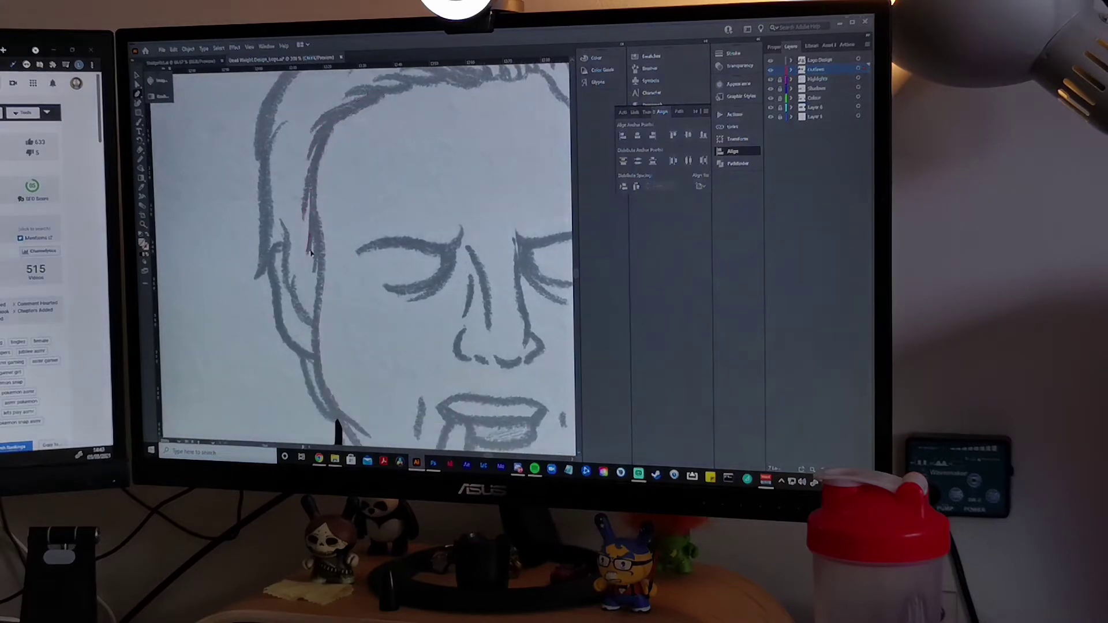
Step: Trace the second edge of the face line down the cheek and along the jaw to the stick
{"action": "left_click_drag", "start_coordinate": [312, 271], "coordinate": [311, 229]}
{"action": "left_click", "coordinate": [315, 230]}
{"action": "mouse_move", "coordinate": [317, 297]}
{"action": "left_mouse_down"}
{"action": "mouse_move", "coordinate": [315, 249]}
{"action": "mouse_move", "coordinate": [306, 280]}
{"action": "left_mouse_up"}
{"action": "left_click_drag", "start_coordinate": [317, 295], "coordinate": [306, 229]}
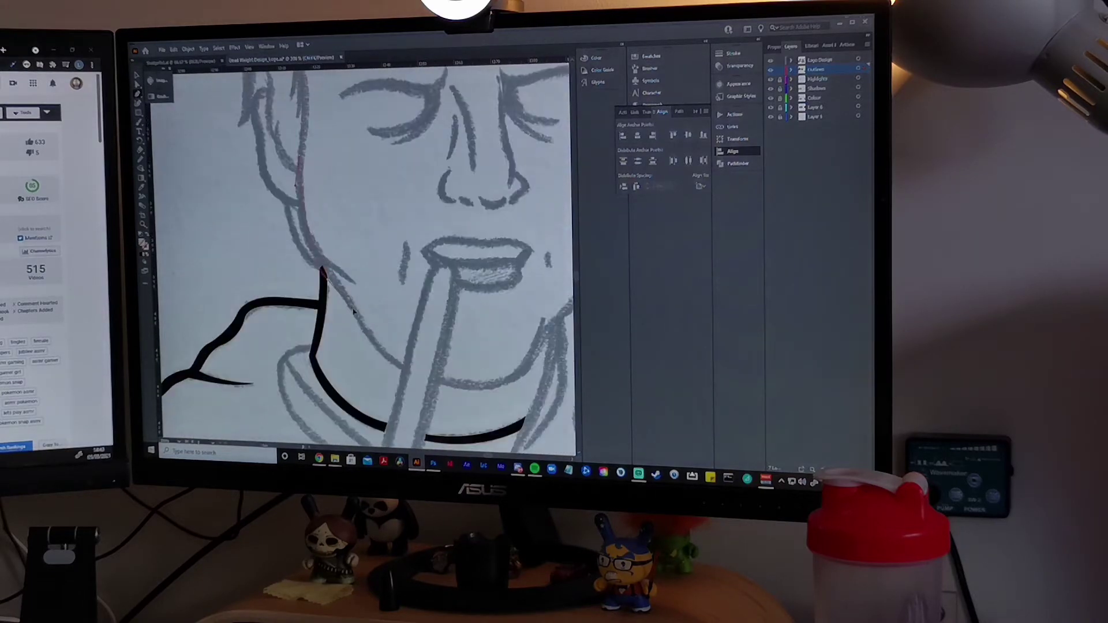
{"action": "scroll", "coordinate": [338, 295], "scroll_direction": "down", "scroll_amount": 1}
{"action": "left_click_drag", "start_coordinate": [353, 299], "coordinate": [371, 337]}
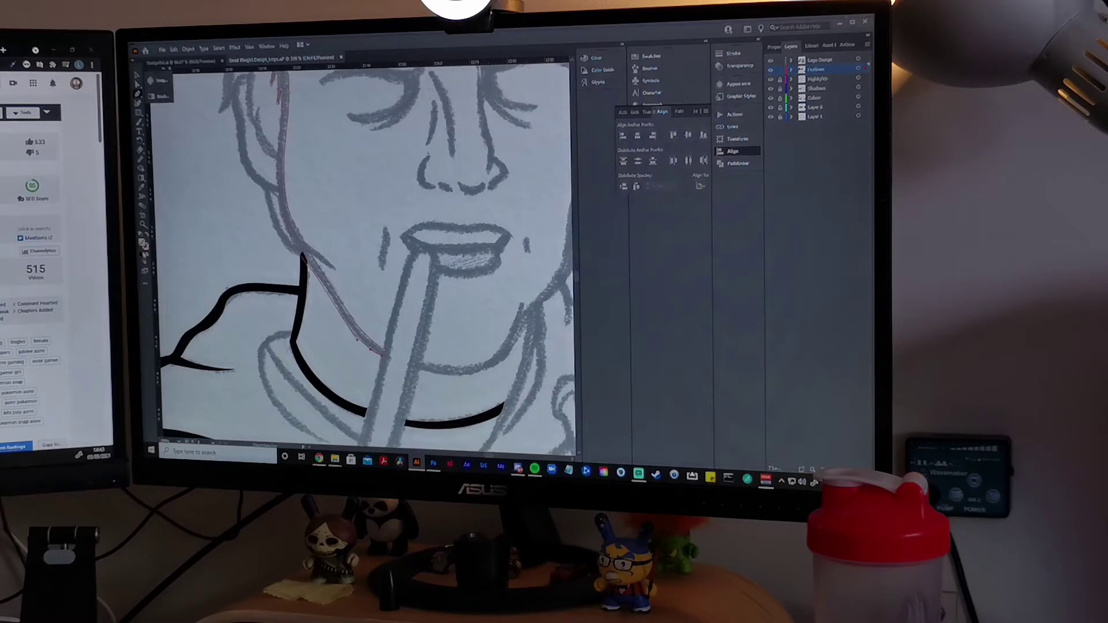
Step: Give the finished face line a solid black fill and deselect it
{"action": "key", "text": "comma"}
{"action": "left_click_drag", "start_coordinate": [190, 104], "coordinate": [217, 146]}
{"action": "left_click", "coordinate": [362, 303]}
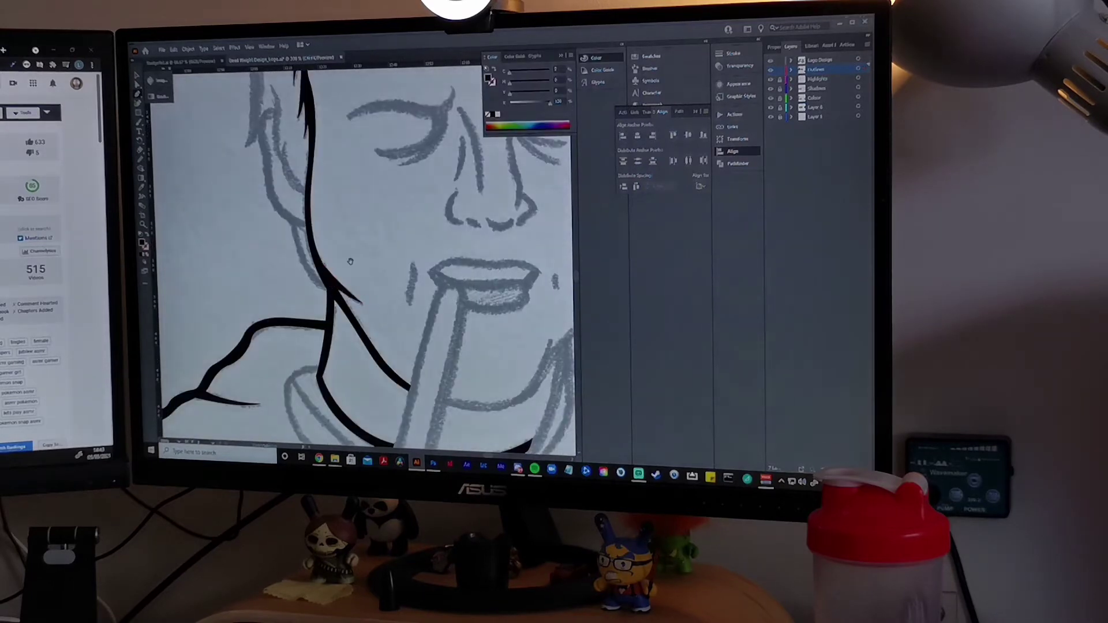
Step: Draw a thin black rectangle along the sketch's bottom edge and match its end to the far sleeve's outer edge
{"action": "left_click_drag", "start_coordinate": [351, 261], "coordinate": [306, 278]}
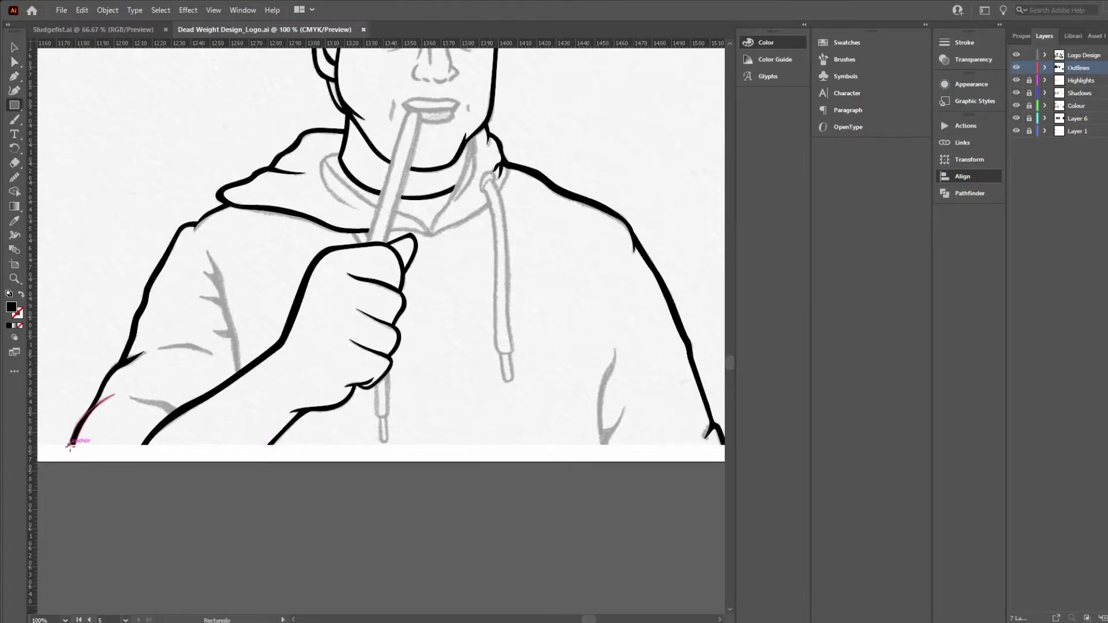
{"action": "scroll", "coordinate": [664, 439], "scroll_direction": "right", "scroll_amount": 1}
{"action": "left_click", "coordinate": [703, 427], "text": "ctrl"}
{"action": "scroll", "coordinate": [686, 444], "scroll_direction": "up", "scroll_amount": 7}
{"action": "key", "text": "v"}
{"action": "left_click", "coordinate": [554, 432]}
{"action": "left_click_drag", "start_coordinate": [566, 432], "coordinate": [550, 398]}
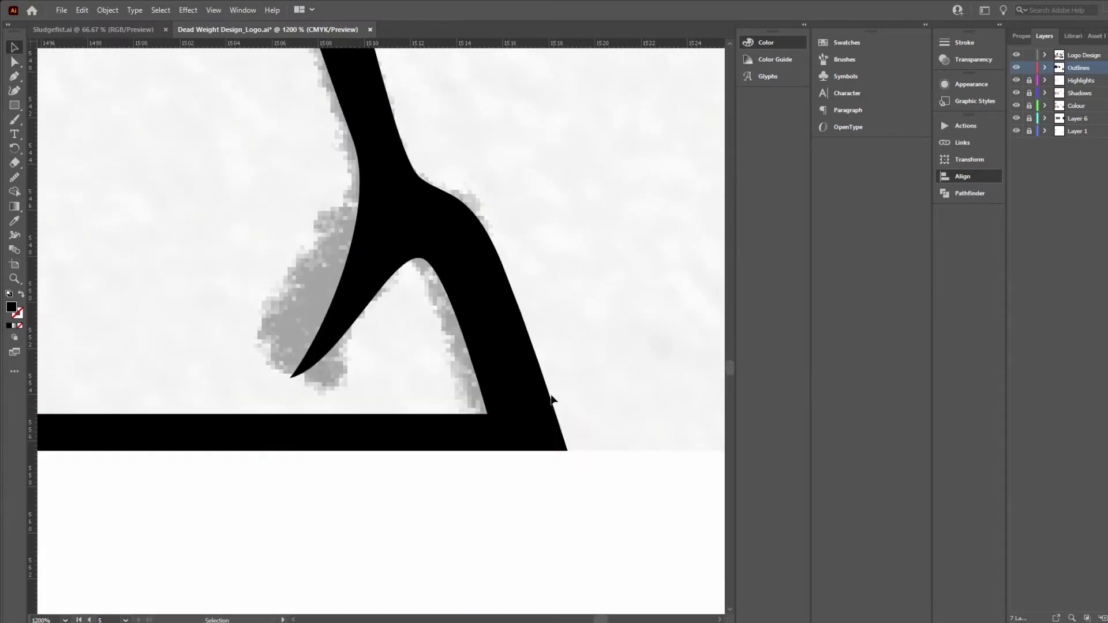
Step: Swap the lower lip outline's stroke for a solid black fill and deselect it
{"action": "scroll", "coordinate": [433, 358], "scroll_direction": "down", "scroll_amount": 9}
{"action": "scroll", "coordinate": [109, 357], "scroll_direction": "up", "scroll_amount": 7}
{"action": "scroll", "coordinate": [140, 398], "scroll_direction": "down", "scroll_amount": 2}
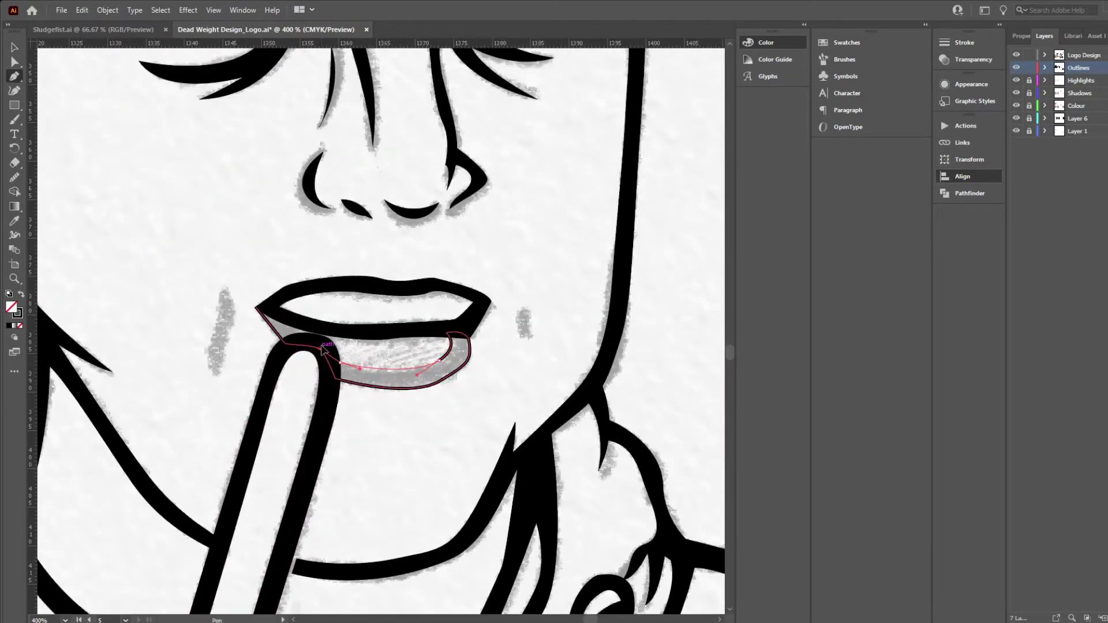
{"action": "left_click", "coordinate": [21, 294]}
{"action": "key", "text": "v"}
{"action": "left_click", "coordinate": [222, 243]}
{"action": "key", "text": "p"}
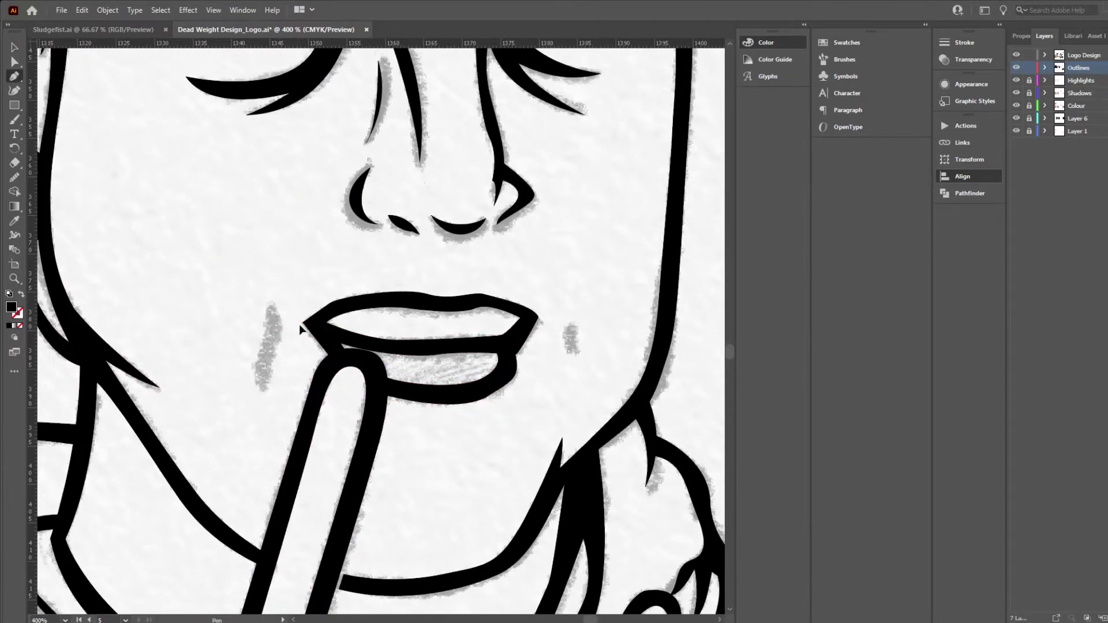
Step: Trace the longer cheek crease beside the corner of the mouth as a filled black shape
{"action": "left_click_drag", "start_coordinate": [299, 324], "coordinate": [330, 369]}
{"action": "left_click", "coordinate": [305, 355]}
{"action": "left_click", "coordinate": [297, 448]}
{"action": "left_click_drag", "start_coordinate": [296, 405], "coordinate": [300, 394]}
{"action": "scroll", "coordinate": [300, 395], "scroll_direction": "down", "scroll_amount": 2}
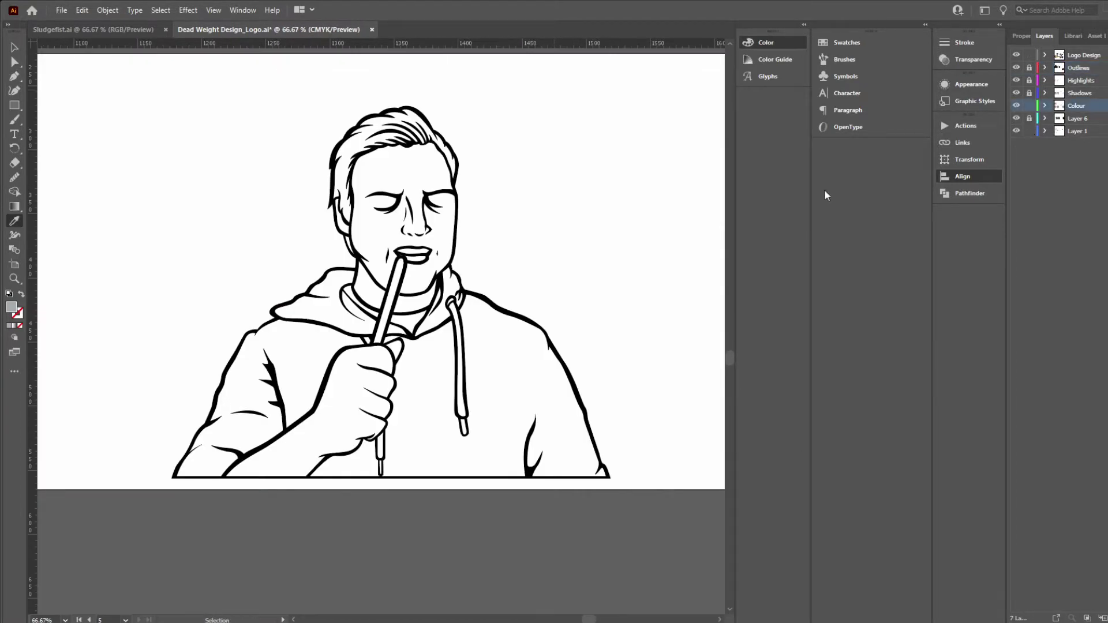
Step: Start a grey fill shape on the Colour layer with the Pen tool along the bottom edge of the bent arm's sleeve
{"action": "key", "text": "p"}
{"action": "key", "text": "ctrl+plus"}
{"action": "key", "text": "ctrl+plus"}
{"action": "key", "text": "ctrl+plus"}
{"action": "left_click_drag", "start_coordinate": [127, 577], "coordinate": [346, 428]}
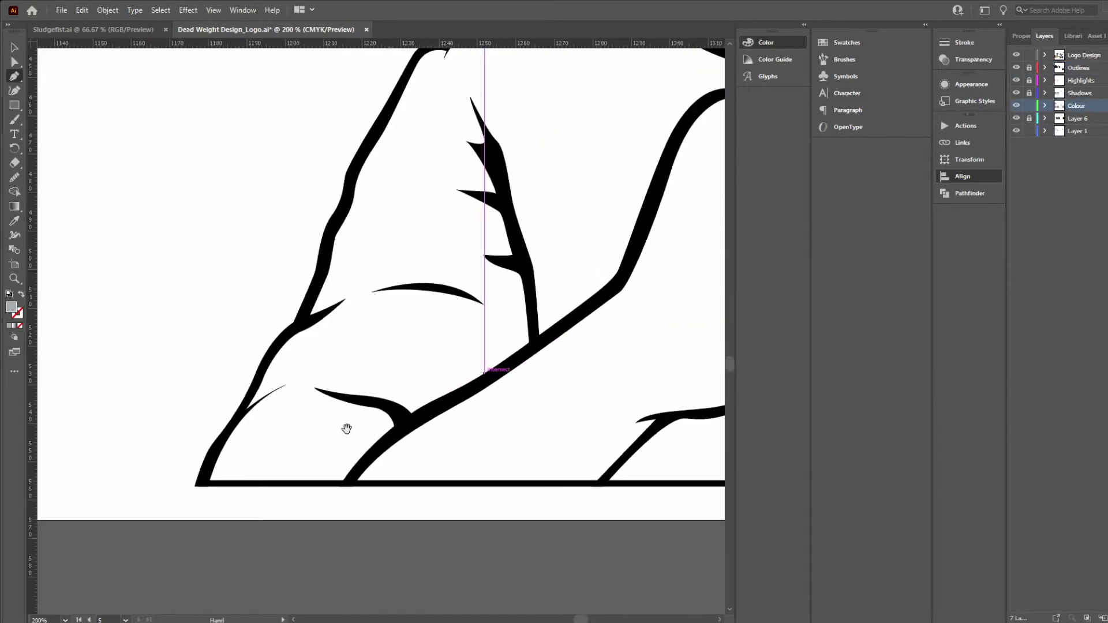
{"action": "left_click", "coordinate": [346, 484]}
{"action": "left_click", "coordinate": [205, 484]}
Step: Continue the grey shape up the outer sleeve line to the shoulder, keeping its edge inside the black outline
{"action": "left_click_drag", "start_coordinate": [237, 417], "coordinate": [251, 383]}
{"action": "left_click", "coordinate": [296, 328]}
{"action": "left_click_drag", "start_coordinate": [324, 259], "coordinate": [341, 213]}
{"action": "left_click_drag", "start_coordinate": [350, 171], "coordinate": [355, 164]}
{"action": "left_click_drag", "start_coordinate": [354, 164], "coordinate": [361, 139]}
{"action": "left_click_drag", "start_coordinate": [399, 117], "coordinate": [420, 113]}
{"action": "left_click", "coordinate": [465, 77]}
Step: Continue the grey shape along the hood's outer outline up to the neck
{"action": "left_click_drag", "start_coordinate": [464, 77], "coordinate": [399, 121]}
{"action": "left_click_drag", "start_coordinate": [395, 126], "coordinate": [366, 116]}
{"action": "left_click", "coordinate": [417, 120]}
{"action": "left_click", "coordinate": [437, 89]}
{"action": "left_click_drag", "start_coordinate": [433, 109], "coordinate": [451, 112]}
{"action": "left_click", "coordinate": [454, 112]}
{"action": "left_click", "coordinate": [440, 160]}
{"action": "left_click_drag", "start_coordinate": [444, 184], "coordinate": [380, 190]}
Step: Bring the grey shape's edge down from the neck along the hood towards the fist
{"action": "left_click_drag", "start_coordinate": [433, 246], "coordinate": [370, 193]}
{"action": "left_click_drag", "start_coordinate": [410, 217], "coordinate": [421, 228]}
{"action": "left_click", "coordinate": [404, 266]}
{"action": "mouse_move", "coordinate": [393, 269]}
{"action": "left_mouse_down"}
{"action": "mouse_move", "coordinate": [425, 272]}
{"action": "mouse_move", "coordinate": [384, 286]}
{"action": "left_mouse_up"}
{"action": "left_click", "coordinate": [398, 270]}
{"action": "left_click", "coordinate": [416, 298]}
Step: Follow the upper outline of the hand and forearm down to the bottom line and close the grey sleeve shape
{"action": "left_click_drag", "start_coordinate": [366, 335], "coordinate": [389, 260]}
{"action": "left_click", "coordinate": [356, 360]}
{"action": "left_click_drag", "start_coordinate": [306, 415], "coordinate": [397, 305]}
{"action": "left_click_drag", "start_coordinate": [289, 364], "coordinate": [267, 376]}
{"action": "left_click_drag", "start_coordinate": [248, 399], "coordinate": [348, 329]}
{"action": "left_click", "coordinate": [271, 382]}
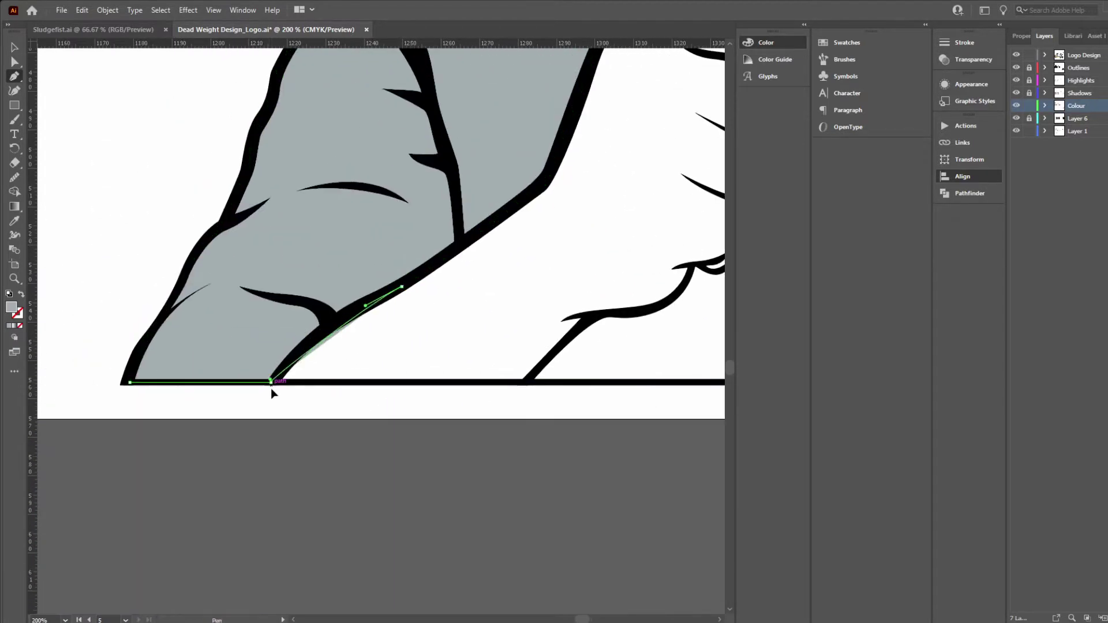
Step: Deselect the sleeve shape and start a grey body shape along the underside of the forearm and fist to the drawstring
{"action": "key", "text": "ctrl+shift+a"}
{"action": "left_click_drag", "start_coordinate": [527, 363], "coordinate": [207, 402]}
{"action": "left_click_drag", "start_coordinate": [290, 349], "coordinate": [291, 348]}
{"action": "left_click_drag", "start_coordinate": [325, 350], "coordinate": [345, 348]}
{"action": "left_click_drag", "start_coordinate": [369, 317], "coordinate": [335, 339]}
{"action": "left_click_drag", "start_coordinate": [354, 332], "coordinate": [476, 311]}
{"action": "left_click", "coordinate": [354, 332]}
{"action": "left_click", "coordinate": [357, 329]}
Step: Continue the grey body shape down the short drawstring, around its tip and back up the other side
{"action": "left_click", "coordinate": [359, 388]}
{"action": "left_click", "coordinate": [364, 394]}
{"action": "scroll", "coordinate": [470, 305], "scroll_direction": "up", "scroll_amount": 5}
{"action": "left_click", "coordinate": [369, 533]}
{"action": "left_click_drag", "start_coordinate": [372, 536], "coordinate": [370, 266]}
{"action": "left_click", "coordinate": [368, 263]}
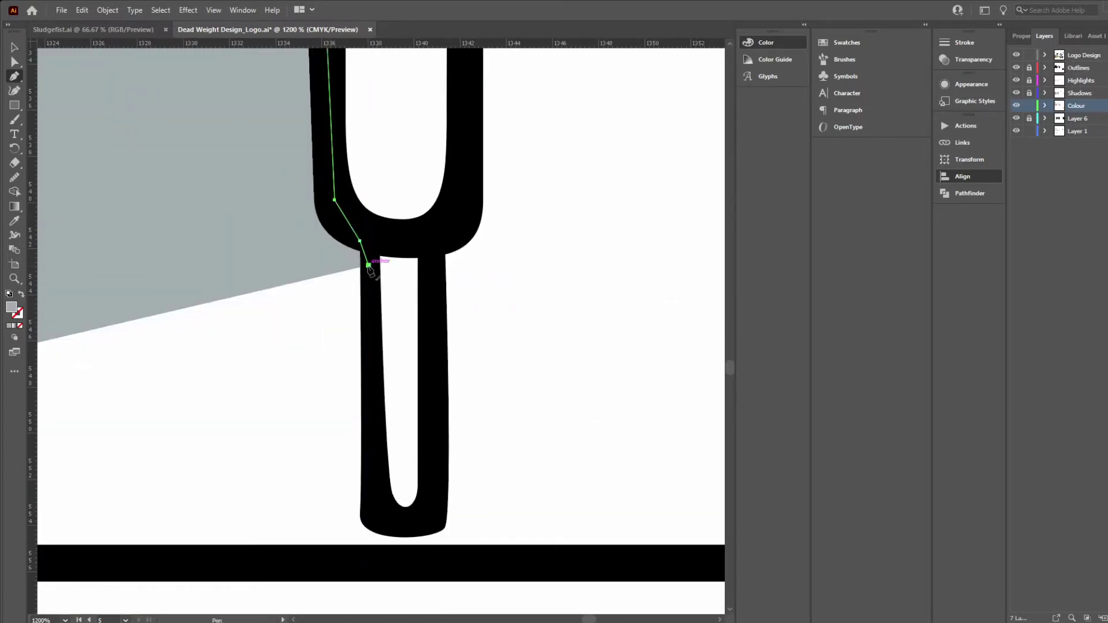
{"action": "left_click", "coordinate": [375, 512]}
{"action": "left_click_drag", "start_coordinate": [433, 510], "coordinate": [440, 496]}
{"action": "left_click", "coordinate": [433, 246]}
{"action": "left_click_drag", "start_coordinate": [460, 171], "coordinate": [460, 144]}
Step: Carry the grey body shape around the short drawstring's tip and back up its other side to the fist
{"action": "left_click_drag", "start_coordinate": [463, 134], "coordinate": [374, 554]}
{"action": "left_click", "coordinate": [358, 329]}
{"action": "left_click_drag", "start_coordinate": [406, 200], "coordinate": [396, 174]}
{"action": "left_click", "coordinate": [403, 153]}
{"action": "scroll", "coordinate": [410, 185], "scroll_direction": "down", "scroll_amount": 4}
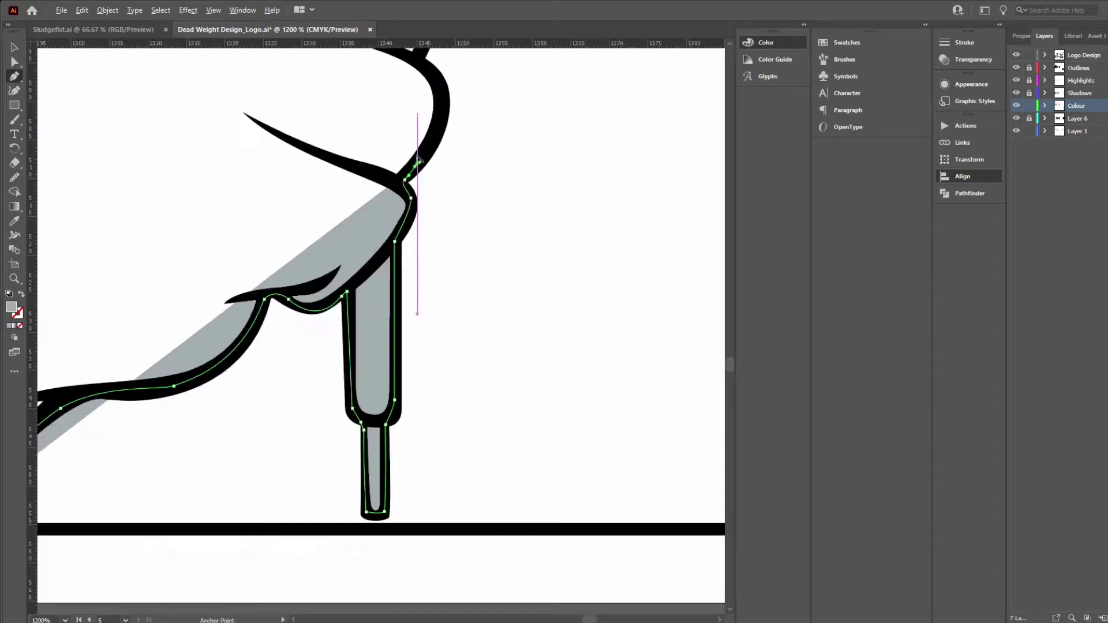
Step: Continue the grey body shape's edge up along the knuckles and around the thumb
{"action": "left_click_drag", "start_coordinate": [415, 115], "coordinate": [326, 329]}
{"action": "mouse_move", "coordinate": [335, 310]}
{"action": "left_mouse_down"}
{"action": "mouse_move", "coordinate": [322, 297]}
{"action": "mouse_move", "coordinate": [350, 250]}
{"action": "mouse_move", "coordinate": [337, 312]}
{"action": "left_mouse_up"}
{"action": "left_click_drag", "start_coordinate": [321, 271], "coordinate": [312, 256]}
{"action": "left_click", "coordinate": [307, 280]}
{"action": "left_click_drag", "start_coordinate": [336, 210], "coordinate": [334, 236]}
{"action": "left_click", "coordinate": [336, 216]}
{"action": "left_click_drag", "start_coordinate": [318, 209], "coordinate": [292, 221]}
{"action": "left_click", "coordinate": [250, 236]}
{"action": "left_click", "coordinate": [258, 202]}
Step: Start a skin-coloured shape at the bottom line and follow the forearm's upper edge past the wrist
{"action": "scroll", "coordinate": [258, 202], "scroll_direction": "up", "scroll_amount": 3}
{"action": "left_click", "coordinate": [302, 260]}
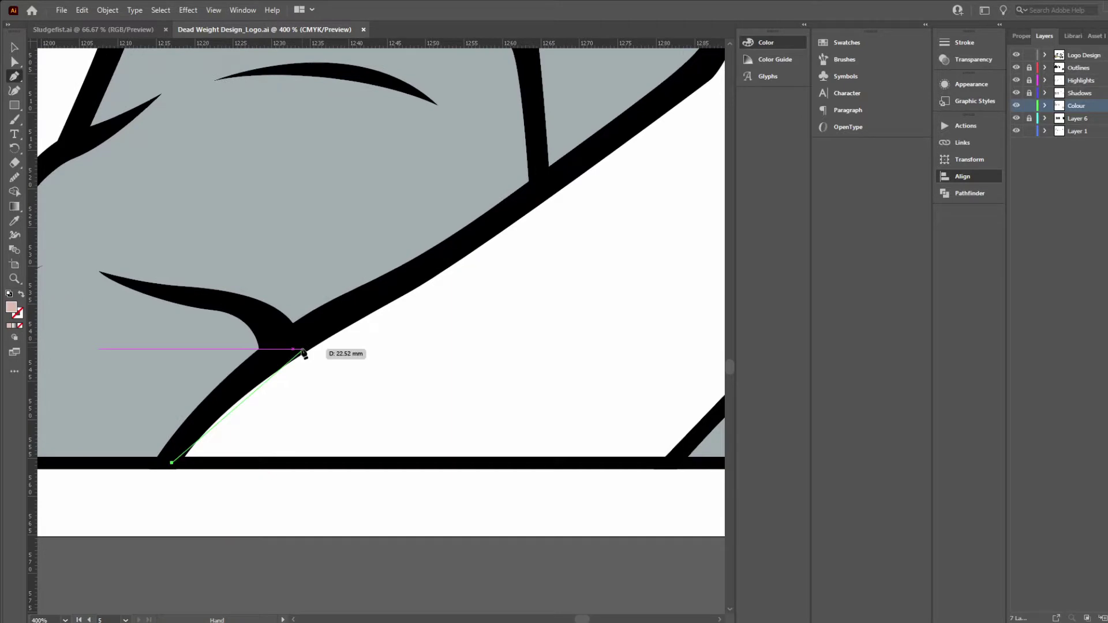
{"action": "left_click_drag", "start_coordinate": [304, 341], "coordinate": [398, 285]}
{"action": "left_click_drag", "start_coordinate": [597, 150], "coordinate": [440, 247]}
{"action": "left_click_drag", "start_coordinate": [555, 155], "coordinate": [563, 146]}
{"action": "left_click_drag", "start_coordinate": [427, 223], "coordinate": [437, 193]}
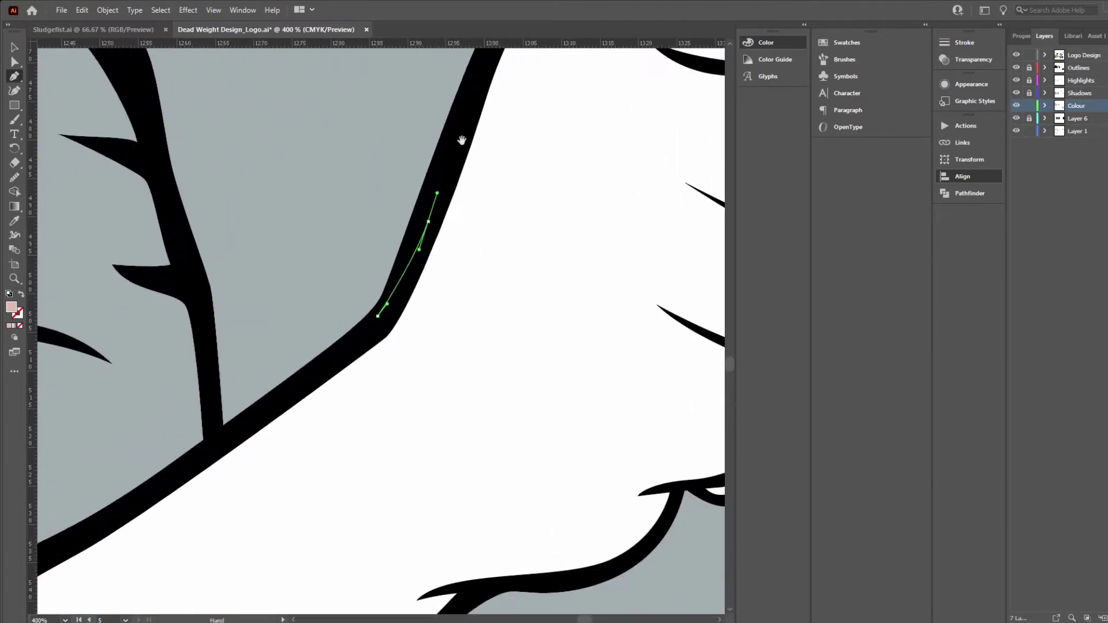
Step: Continue the skin shape up the back of the hand and across the top of the fist to the thumb
{"action": "left_click_drag", "start_coordinate": [463, 141], "coordinate": [289, 354]}
{"action": "left_click_drag", "start_coordinate": [445, 166], "coordinate": [508, 158]}
{"action": "left_click_drag", "start_coordinate": [404, 164], "coordinate": [411, 164]}
{"action": "left_click_drag", "start_coordinate": [483, 233], "coordinate": [486, 238]}
{"action": "key", "text": "ctrl+z"}
{"action": "left_click_drag", "start_coordinate": [430, 164], "coordinate": [399, 181]}
{"action": "left_click", "coordinate": [398, 182]}
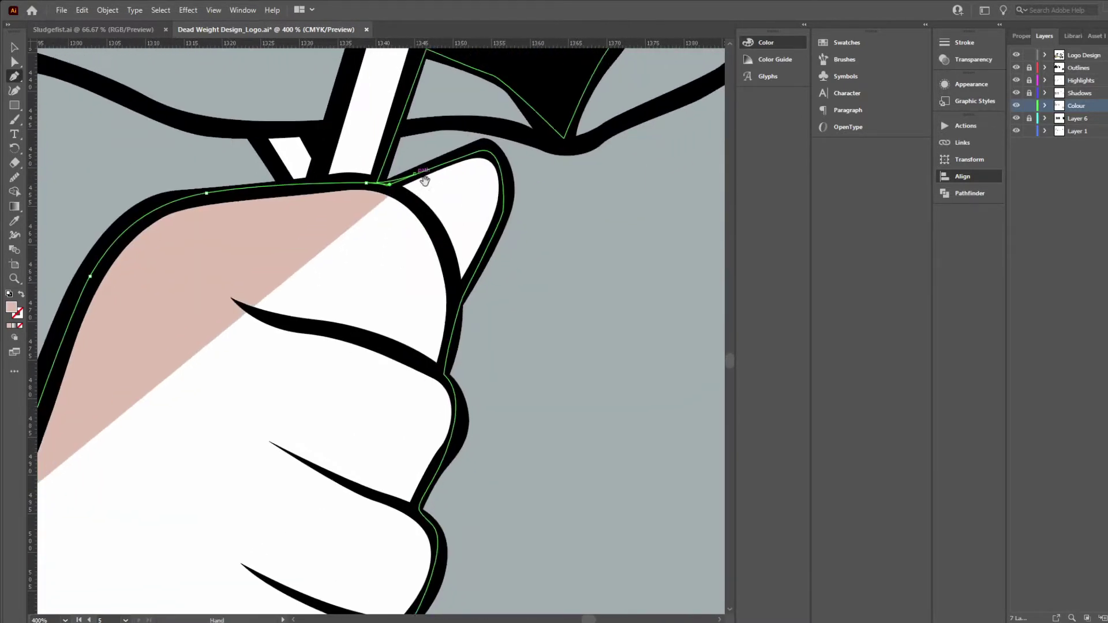
Step: Trace the skin shape around the thumb tip and down over the knuckles
{"action": "left_click_drag", "start_coordinate": [507, 162], "coordinate": [516, 189]}
{"action": "left_click_drag", "start_coordinate": [463, 295], "coordinate": [463, 183]}
{"action": "left_click_drag", "start_coordinate": [468, 174], "coordinate": [458, 253]}
{"action": "left_click", "coordinate": [448, 257]}
{"action": "left_click", "coordinate": [402, 245]}
{"action": "left_click_drag", "start_coordinate": [430, 329], "coordinate": [406, 358]}
{"action": "left_click_drag", "start_coordinate": [392, 372], "coordinate": [408, 288]}
{"action": "left_click", "coordinate": [395, 285]}
Step: Follow the underside of the fist and forearm down to the bottom line and close the skin shape
{"action": "left_click_drag", "start_coordinate": [389, 347], "coordinate": [238, 456]}
{"action": "left_click", "coordinate": [270, 398]}
{"action": "left_click_drag", "start_coordinate": [219, 485], "coordinate": [222, 377]}
{"action": "left_click_drag", "start_coordinate": [190, 404], "coordinate": [326, 342]}
{"action": "left_click_drag", "start_coordinate": [299, 343], "coordinate": [280, 364]}
{"action": "left_click", "coordinate": [272, 372]}
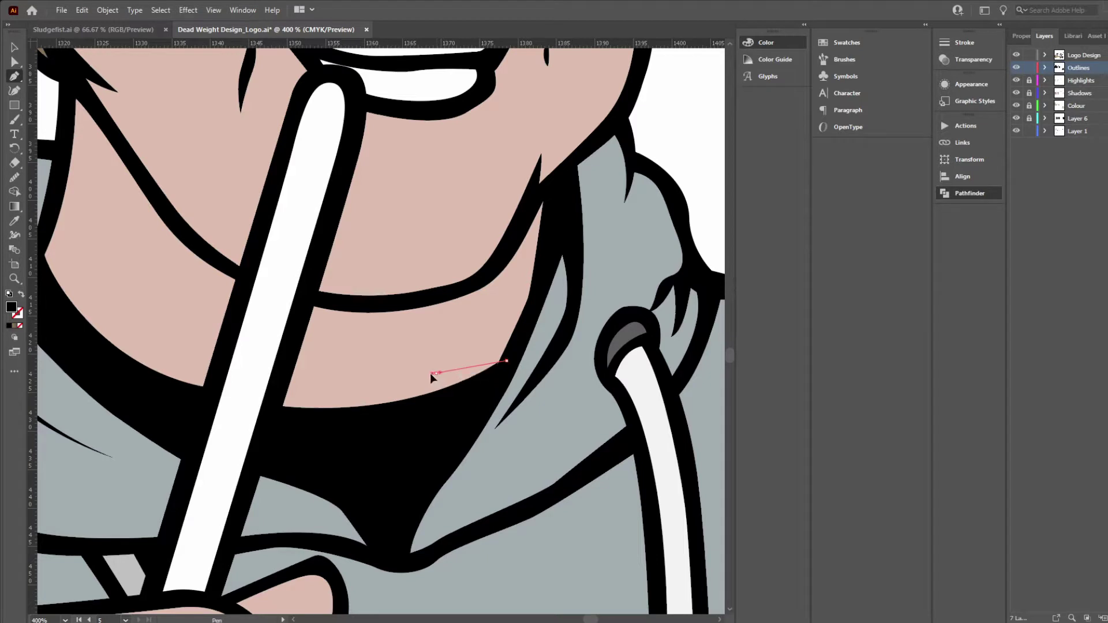
Step: Draw a short tapered 3 pt black stroke on the Outlines layer at the neck's lower corner beside the collar and adjust its inner end
{"action": "left_click_drag", "start_coordinate": [399, 371], "coordinate": [399, 371]}
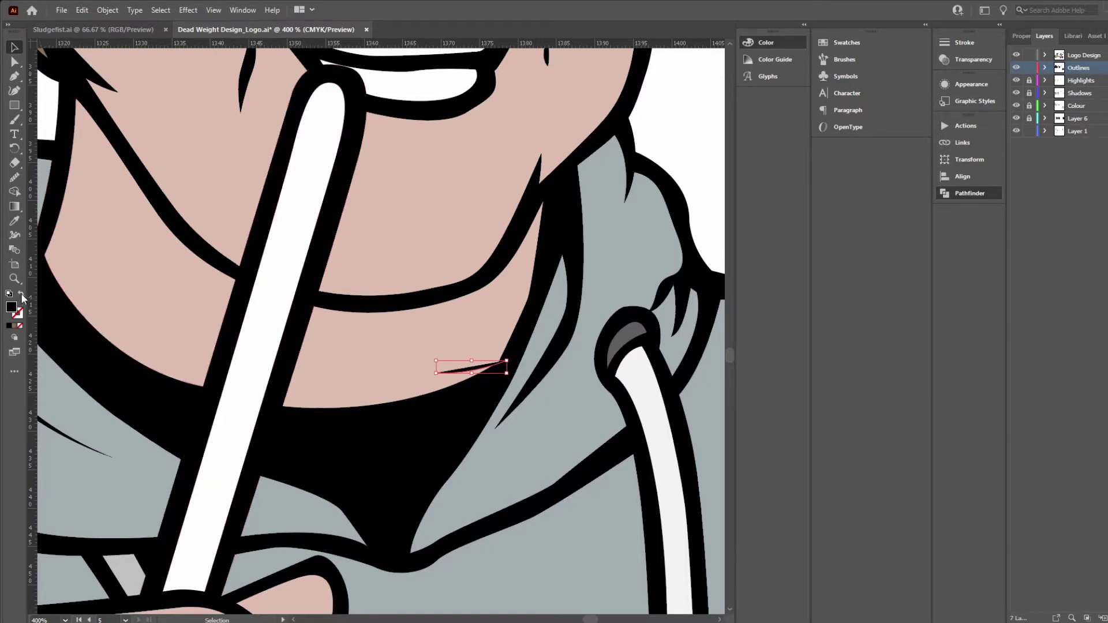
{"action": "left_click", "coordinate": [1020, 37]}
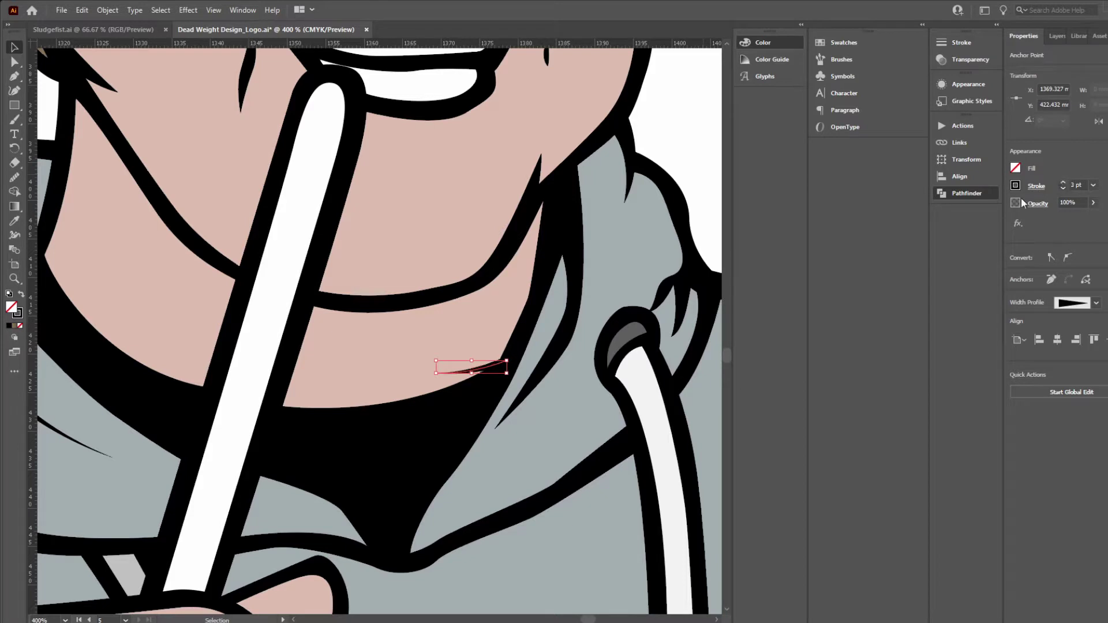
{"action": "left_click", "coordinate": [436, 374]}
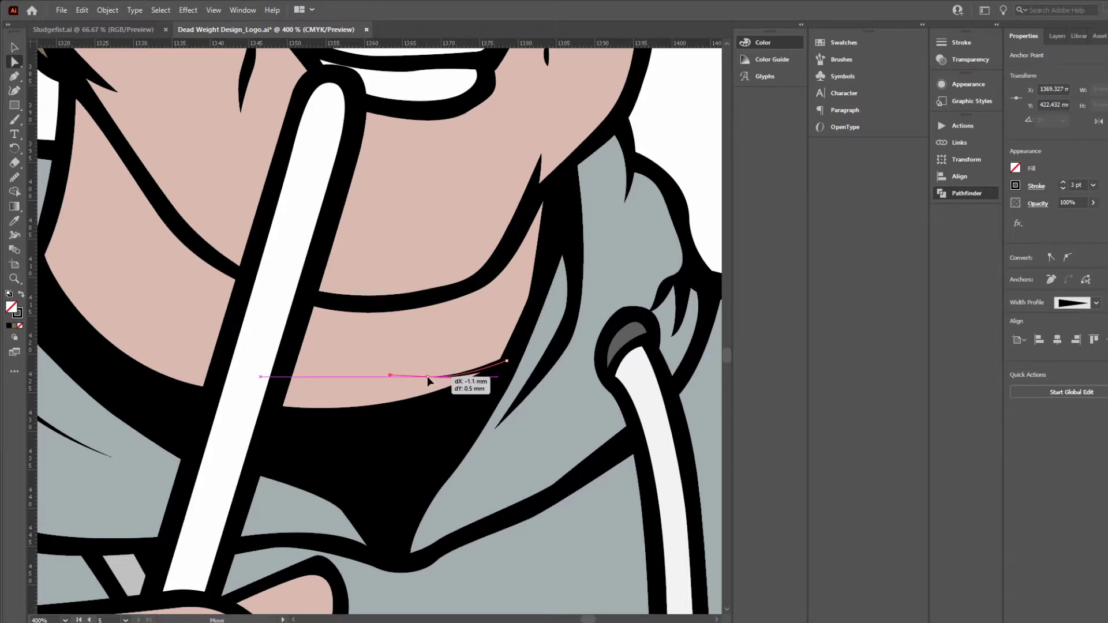
Step: Copy the tapered stroke up the neck to just below the jaw and shorten the copy
{"action": "key", "text": "v"}
{"action": "left_click_drag", "start_coordinate": [501, 370], "coordinate": [538, 224]}
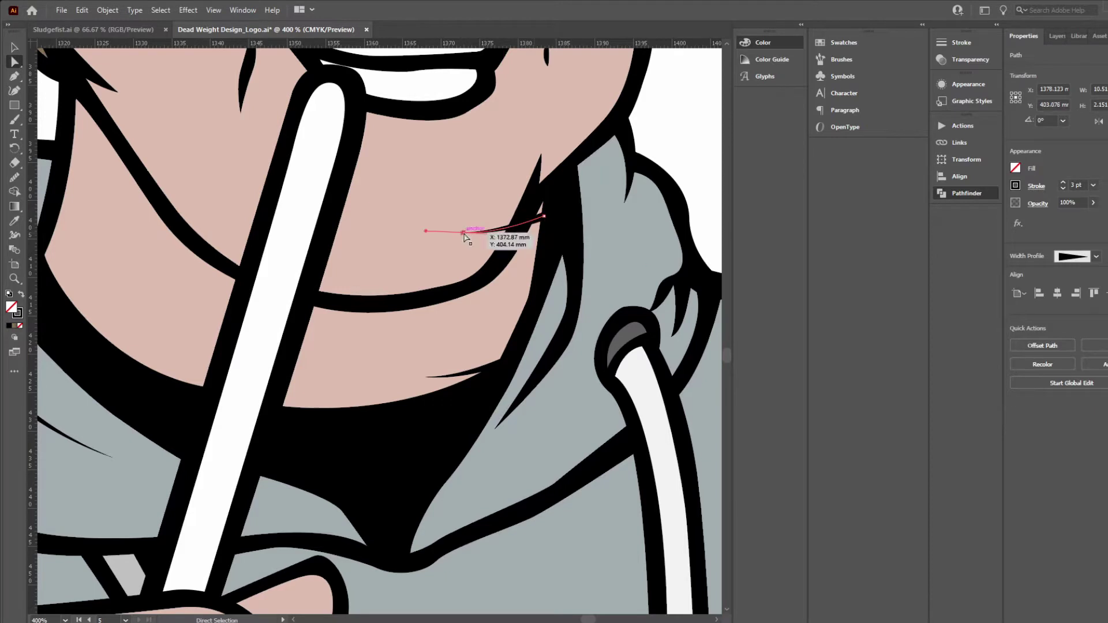
{"action": "left_click_drag", "start_coordinate": [465, 234], "coordinate": [546, 222]}
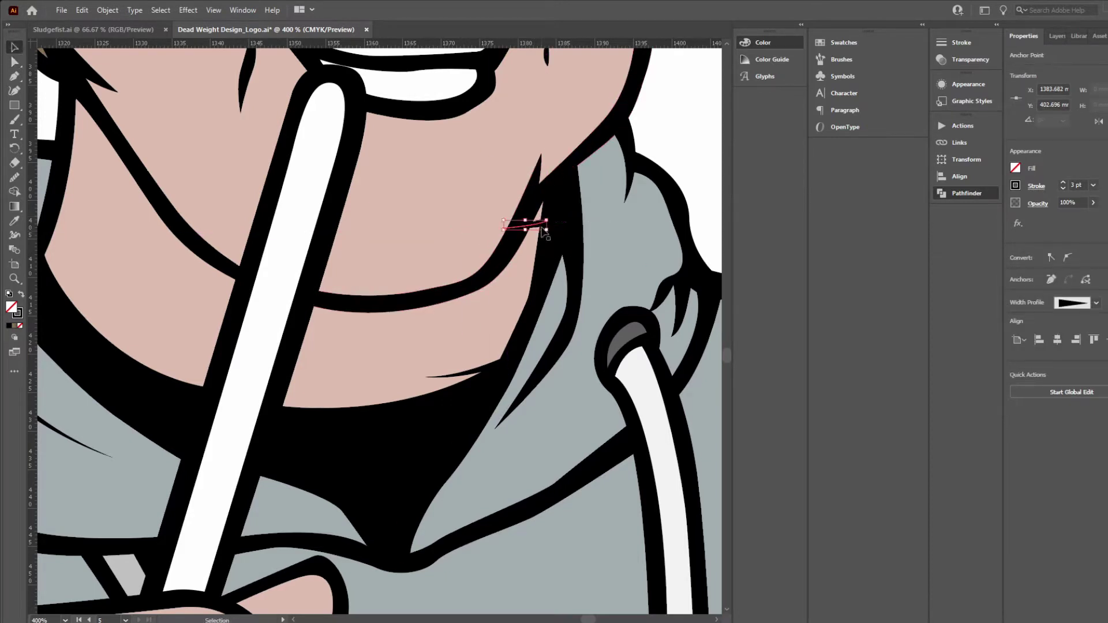
{"action": "key", "text": "a"}
{"action": "left_click_drag", "start_coordinate": [504, 229], "coordinate": [520, 231]}
Step: Blend the two tapered strokes into a row of hatching lines and widen the blend slightly into the black collar edge
{"action": "key", "text": "v"}
{"action": "left_click", "coordinate": [537, 227]}
{"action": "left_click", "coordinate": [474, 378], "text": "shift"}
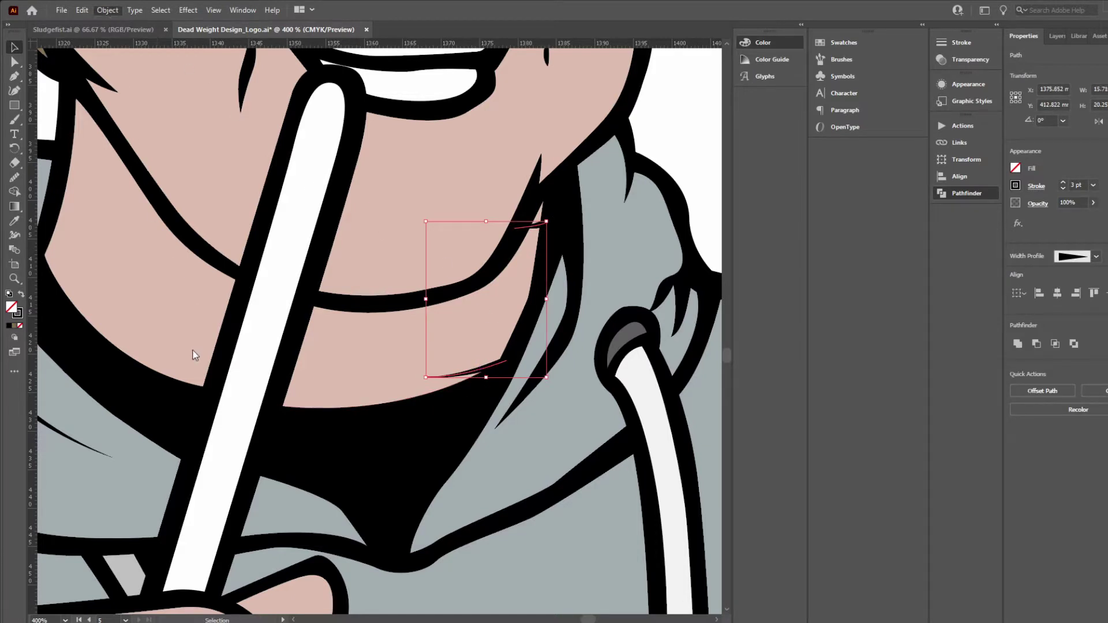
{"action": "key", "text": "ctrl+alt+b"}
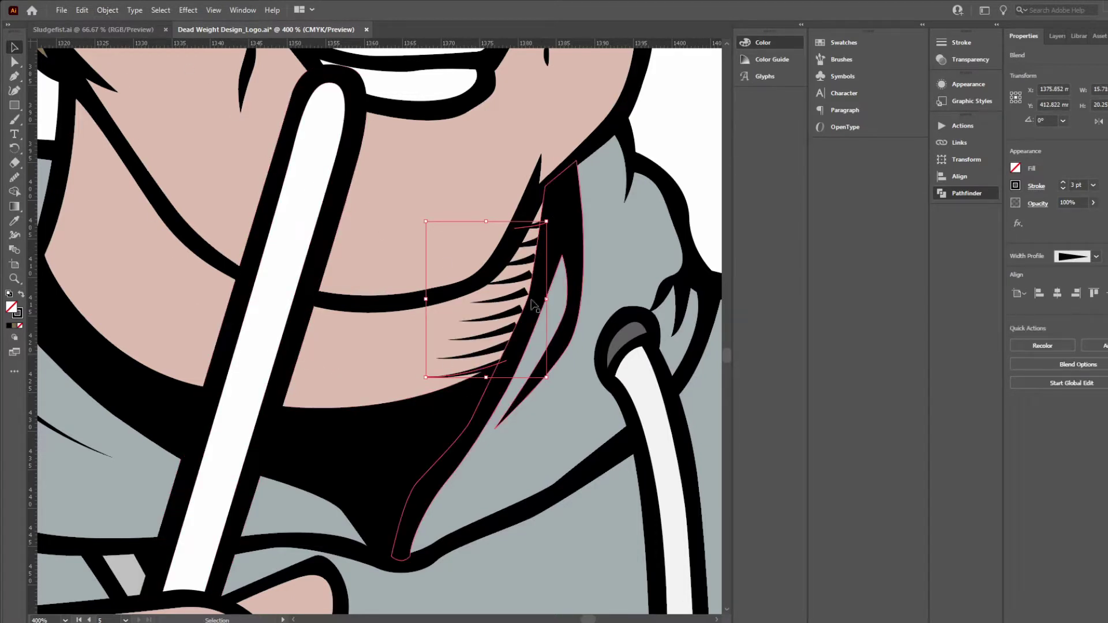
{"action": "left_click_drag", "start_coordinate": [552, 299], "coordinate": [559, 301]}
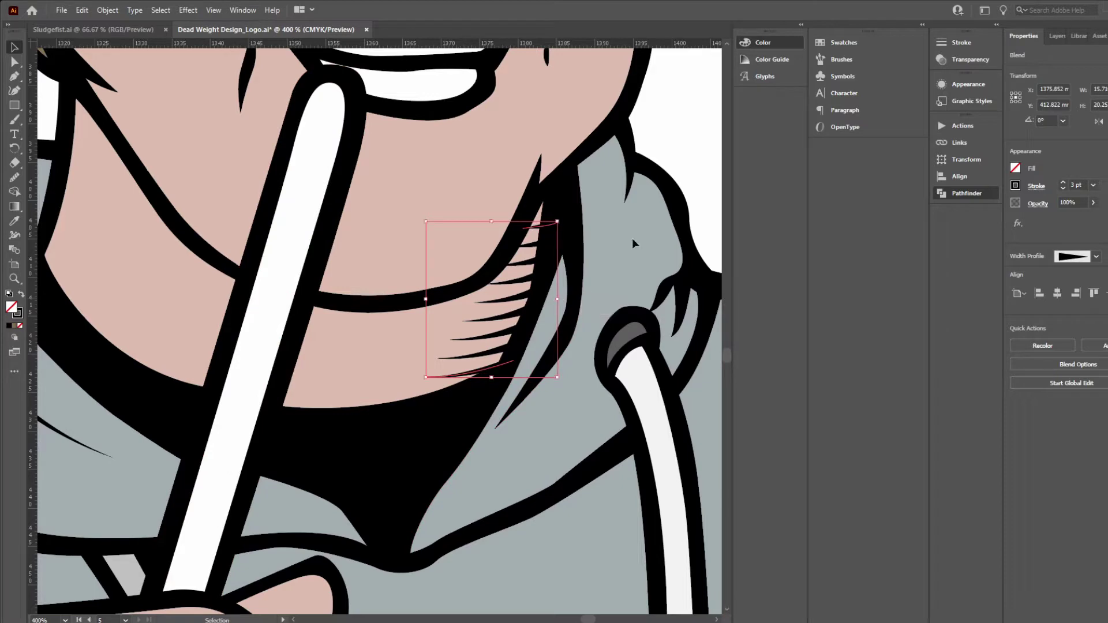
{"action": "left_click", "coordinate": [694, 183]}
{"action": "scroll", "coordinate": [593, 241], "scroll_direction": "down", "scroll_amount": 6}
{"action": "scroll", "coordinate": [590, 242], "scroll_direction": "up", "scroll_amount": 6}
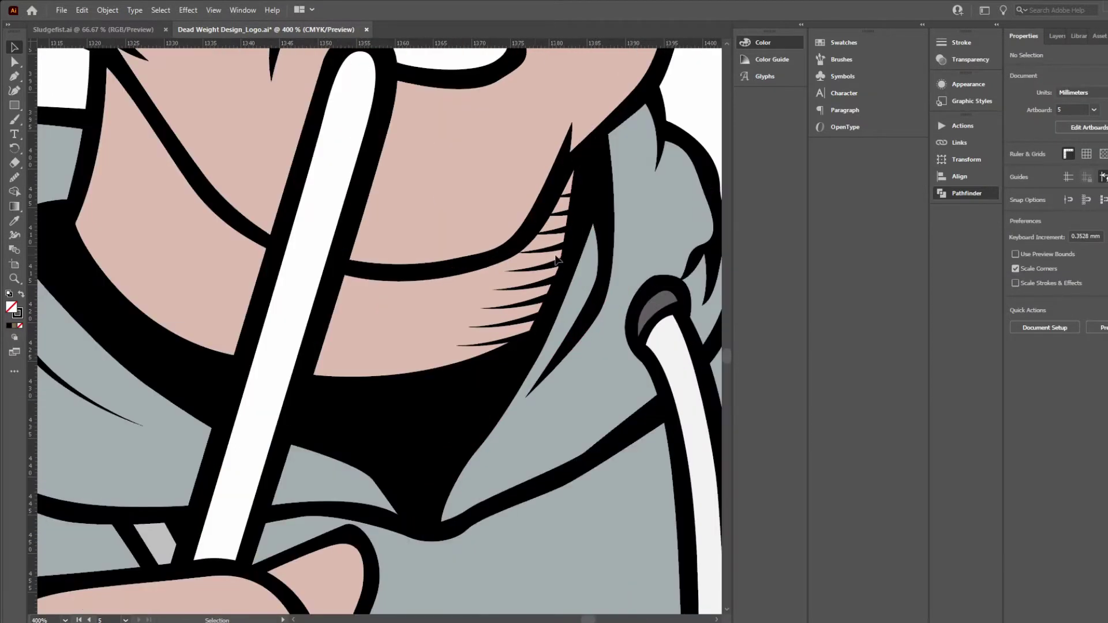
Step: Isolate the neck hatching blend, reposition the end points of its lowest and highest strokes, and leave isolation
{"action": "left_click_drag", "start_coordinate": [557, 260], "coordinate": [519, 288]}
{"action": "left_click", "coordinate": [433, 383]}
{"action": "double_click", "coordinate": [432, 384]}
{"action": "key", "text": "a"}
{"action": "left_click_drag", "start_coordinate": [425, 383], "coordinate": [427, 391]}
{"action": "left_click_drag", "start_coordinate": [556, 228], "coordinate": [557, 218]}
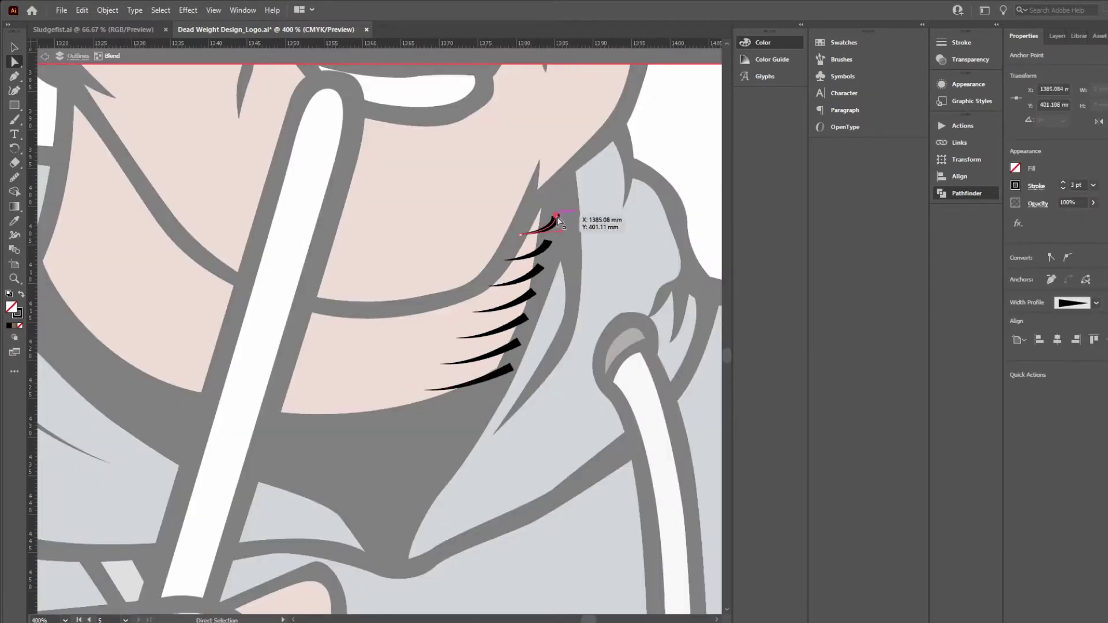
{"action": "double_click", "coordinate": [678, 165]}
{"action": "scroll", "coordinate": [563, 243], "scroll_direction": "down", "scroll_amount": 5}
{"action": "scroll", "coordinate": [676, 314], "scroll_direction": "up", "scroll_amount": 1}
{"action": "scroll", "coordinate": [358, 474], "scroll_direction": "down", "scroll_amount": 2}
{"action": "scroll", "coordinate": [317, 317], "scroll_direction": "up", "scroll_amount": 6}
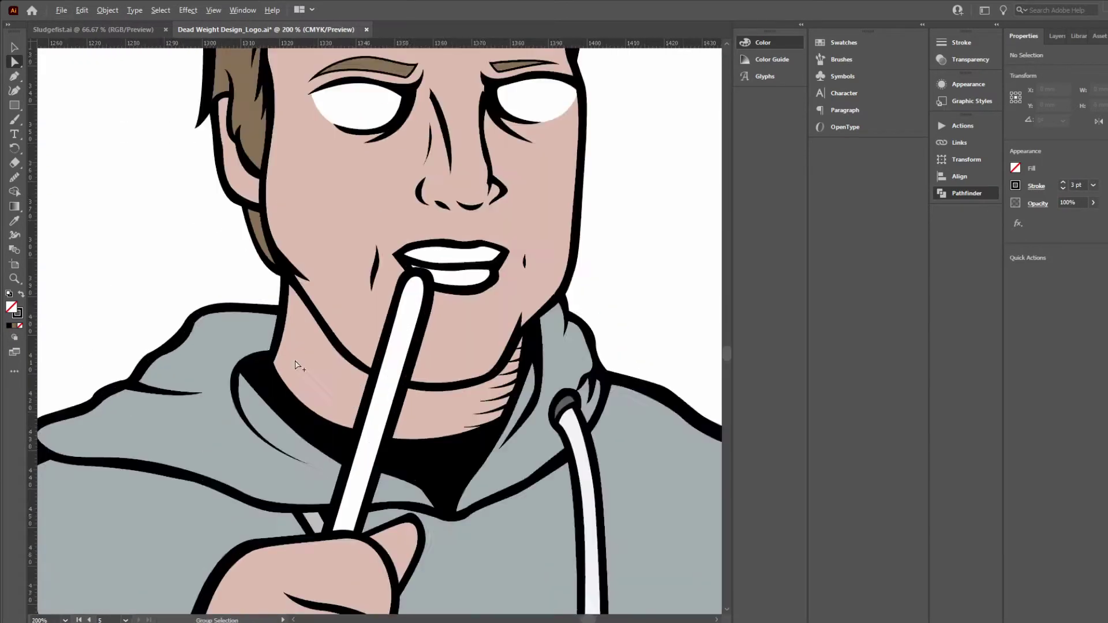
Step: Draw a short tapered stroke at the neck's other edge above the hood and place a second one below the ear
{"action": "key", "text": "p"}
{"action": "left_click", "coordinate": [238, 378]}
{"action": "mouse_move", "coordinate": [257, 404]}
{"action": "left_mouse_down"}
{"action": "mouse_move", "coordinate": [274, 420]}
{"action": "mouse_move", "coordinate": [271, 269]}
{"action": "mouse_move", "coordinate": [288, 289]}
{"action": "left_mouse_up"}
{"action": "key", "text": "v"}
{"action": "key", "text": "a"}
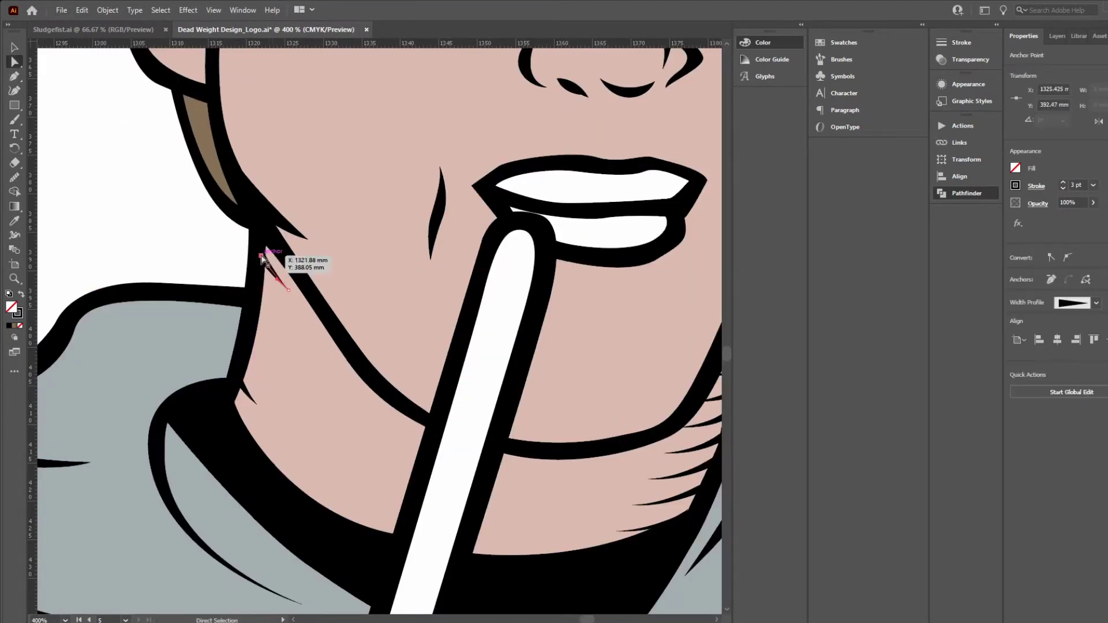
Step: Blend the two tapered strokes below the ear into a dense row of hatching lines down the neck
{"action": "key", "text": "v"}
{"action": "left_click", "coordinate": [245, 390], "text": "shift"}
{"action": "key", "text": "ctrl+alt+b"}
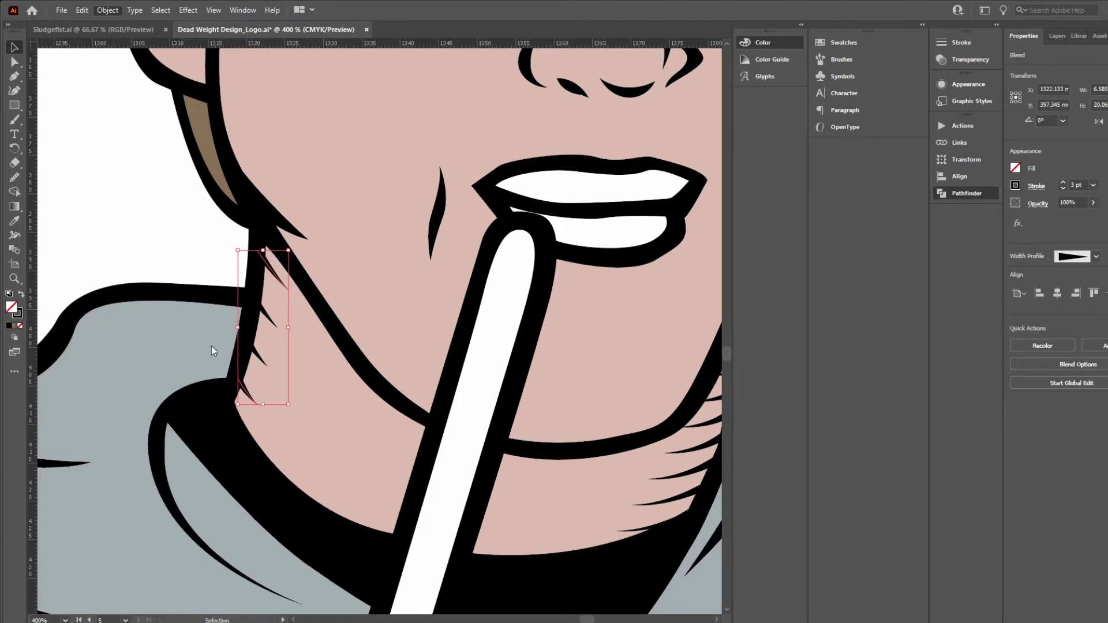
{"action": "left_click", "coordinate": [203, 251]}
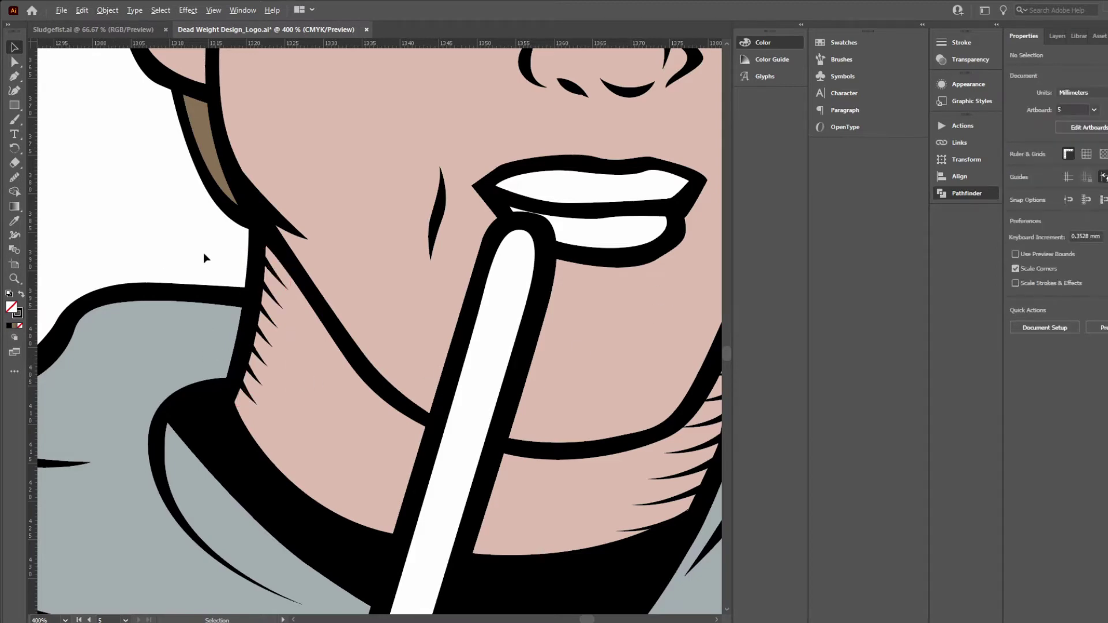
{"action": "scroll", "coordinate": [375, 396], "scroll_direction": "down", "scroll_amount": 6, "text": "alt"}
{"action": "scroll", "coordinate": [346, 323], "scroll_direction": "down", "scroll_amount": 2, "text": "alt"}
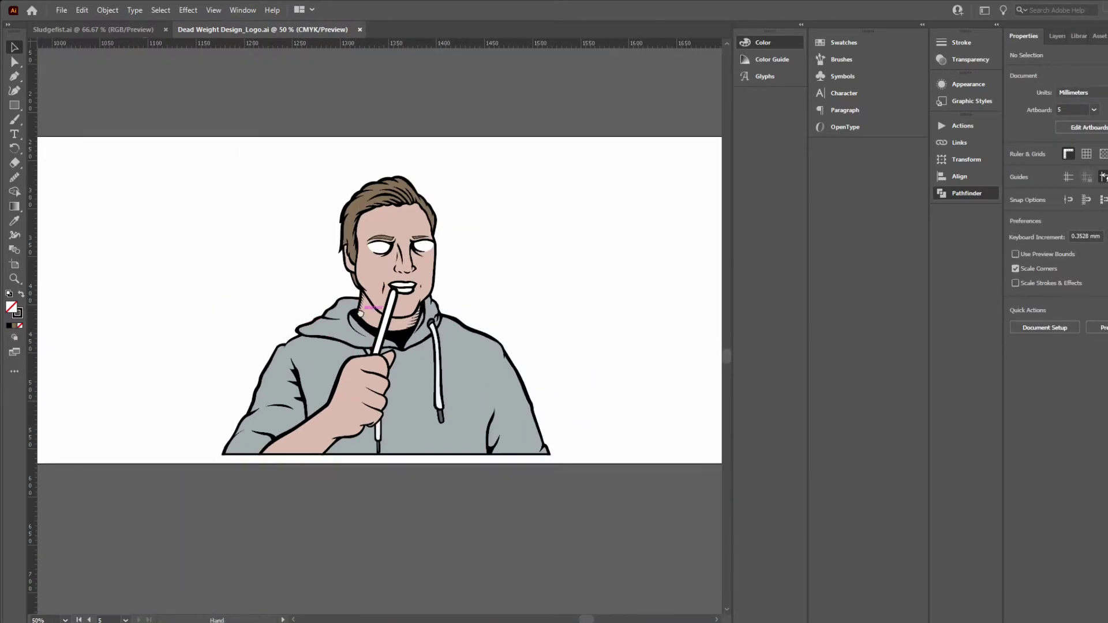
{"action": "scroll", "coordinate": [497, 415], "scroll_direction": "up", "scroll_amount": 1, "text": "alt"}
{"action": "scroll", "coordinate": [461, 433], "scroll_direction": "down", "scroll_amount": 1, "text": "alt"}
{"action": "scroll", "coordinate": [444, 421], "scroll_direction": "up", "scroll_amount": 1, "text": "alt"}
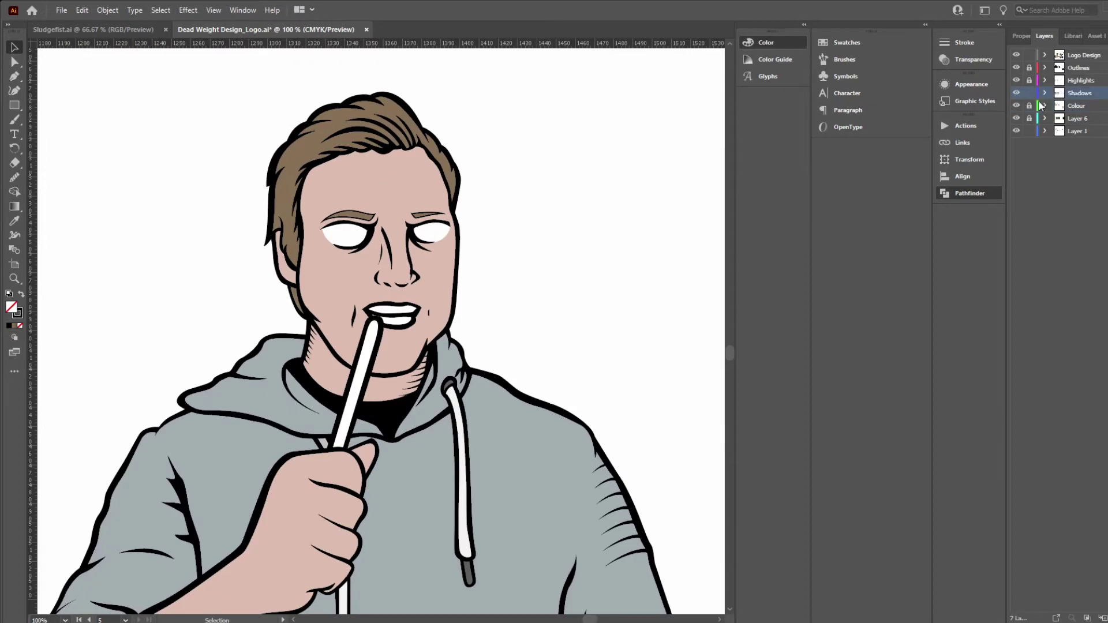
Step: Start a black face shadow shape on the Shadows layer at the hairline and follow the hair's edge down the temple
{"action": "left_click", "coordinate": [596, 272]}
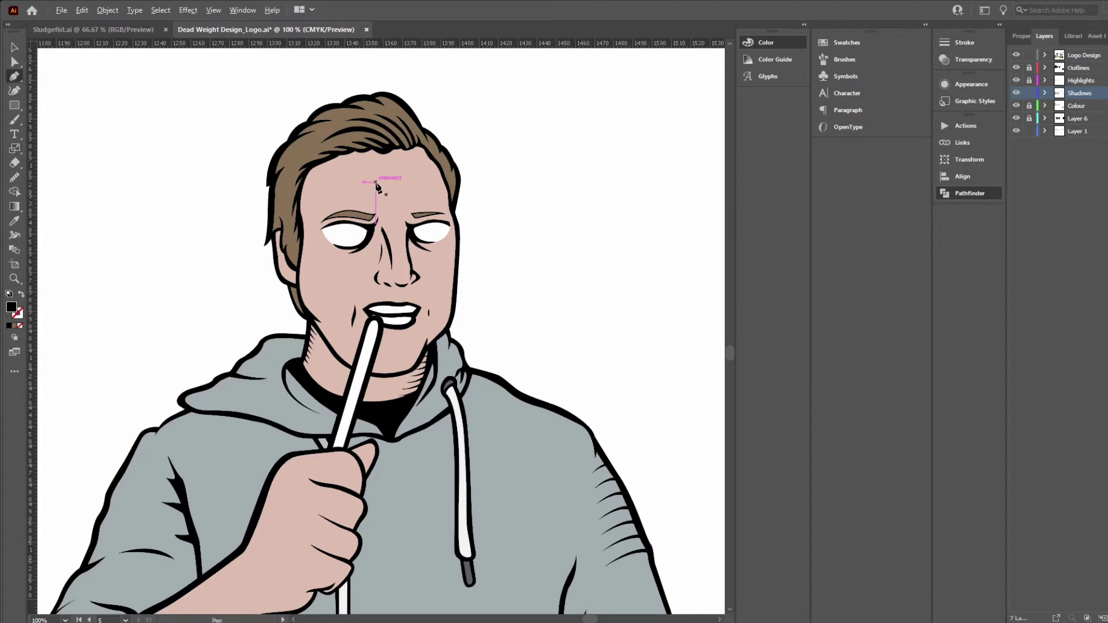
{"action": "scroll", "coordinate": [375, 184], "scroll_direction": "up", "scroll_amount": 3}
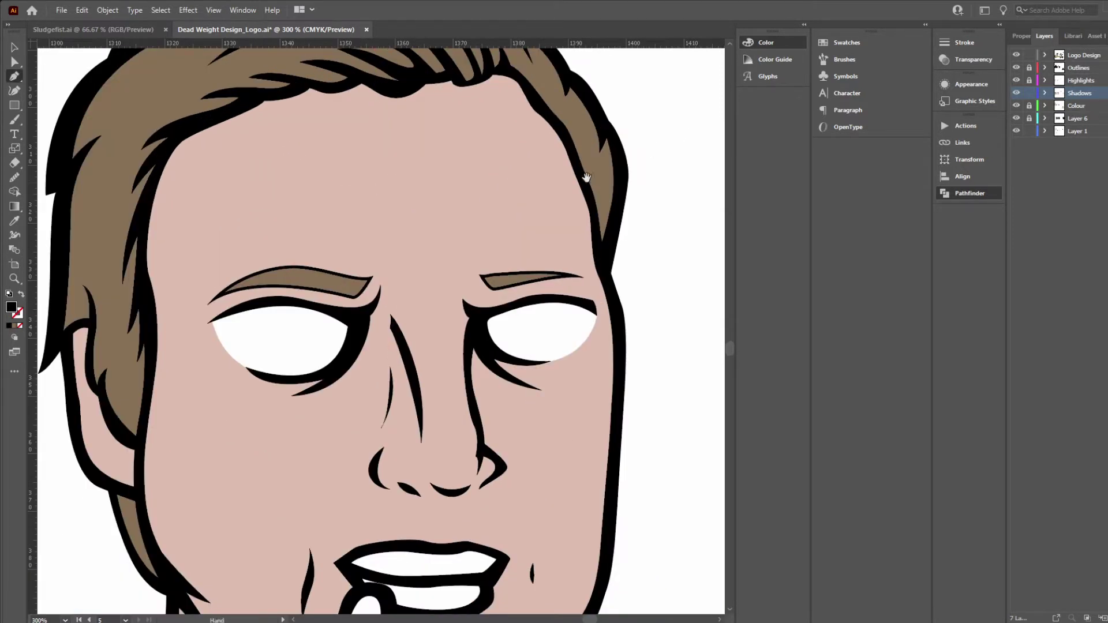
{"action": "left_click_drag", "start_coordinate": [587, 177], "coordinate": [488, 269]}
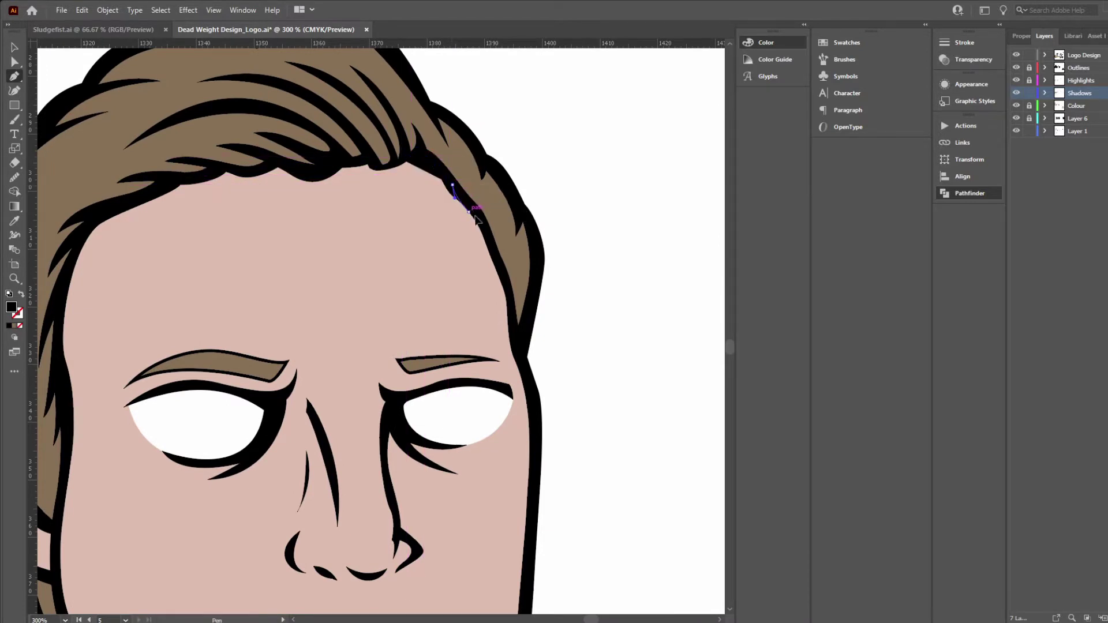
{"action": "left_click_drag", "start_coordinate": [488, 230], "coordinate": [491, 241]}
{"action": "left_click_drag", "start_coordinate": [491, 241], "coordinate": [461, 173]}
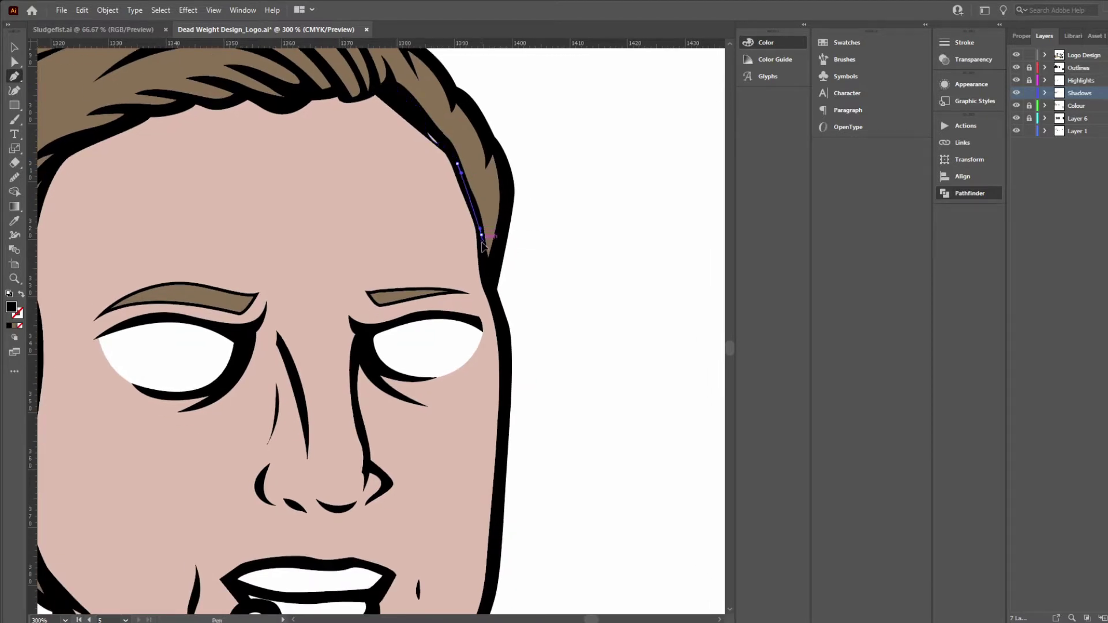
{"action": "left_click_drag", "start_coordinate": [482, 242], "coordinate": [483, 243]}
{"action": "mouse_move", "coordinate": [491, 269]}
{"action": "left_mouse_down"}
{"action": "mouse_move", "coordinate": [478, 229]}
{"action": "mouse_move", "coordinate": [483, 259]}
{"action": "left_mouse_up"}
Step: Continue the face shadow down the outer cheek outline and along the jaw to its corner above the neck
{"action": "mouse_move", "coordinate": [488, 273]}
{"action": "left_mouse_down"}
{"action": "mouse_move", "coordinate": [473, 229]}
{"action": "mouse_move", "coordinate": [481, 281]}
{"action": "left_mouse_up"}
{"action": "left_click_drag", "start_coordinate": [472, 306], "coordinate": [467, 224]}
{"action": "left_click_drag", "start_coordinate": [466, 325], "coordinate": [464, 349]}
{"action": "left_click_drag", "start_coordinate": [453, 373], "coordinate": [448, 298]}
{"action": "left_click_drag", "start_coordinate": [437, 393], "coordinate": [425, 407]}
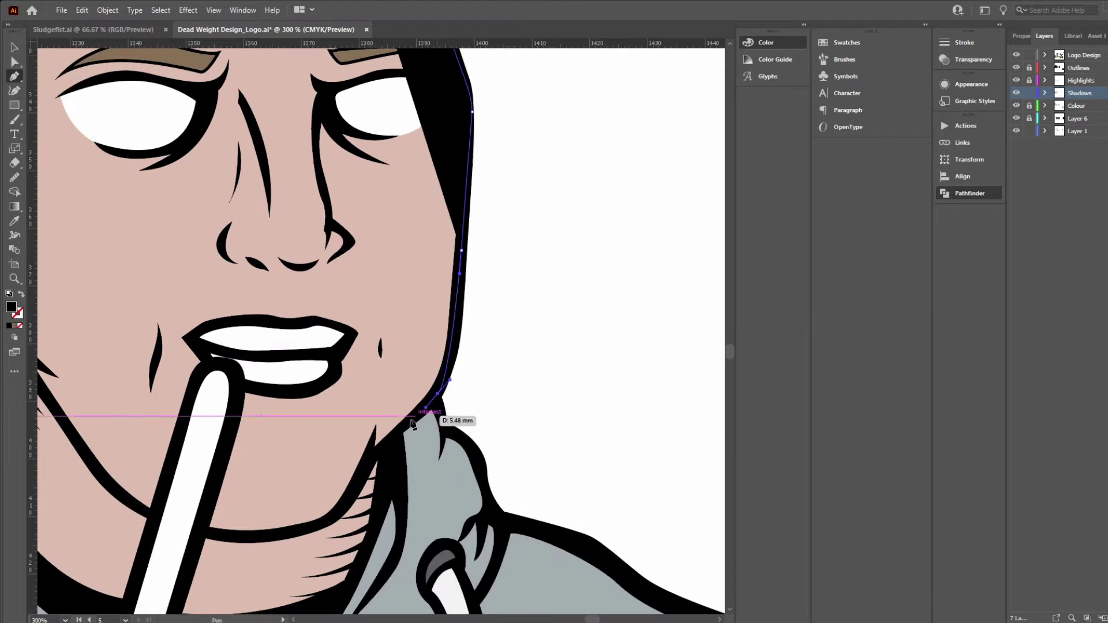
{"action": "left_click", "coordinate": [374, 450]}
{"action": "left_click_drag", "start_coordinate": [377, 443], "coordinate": [374, 447]}
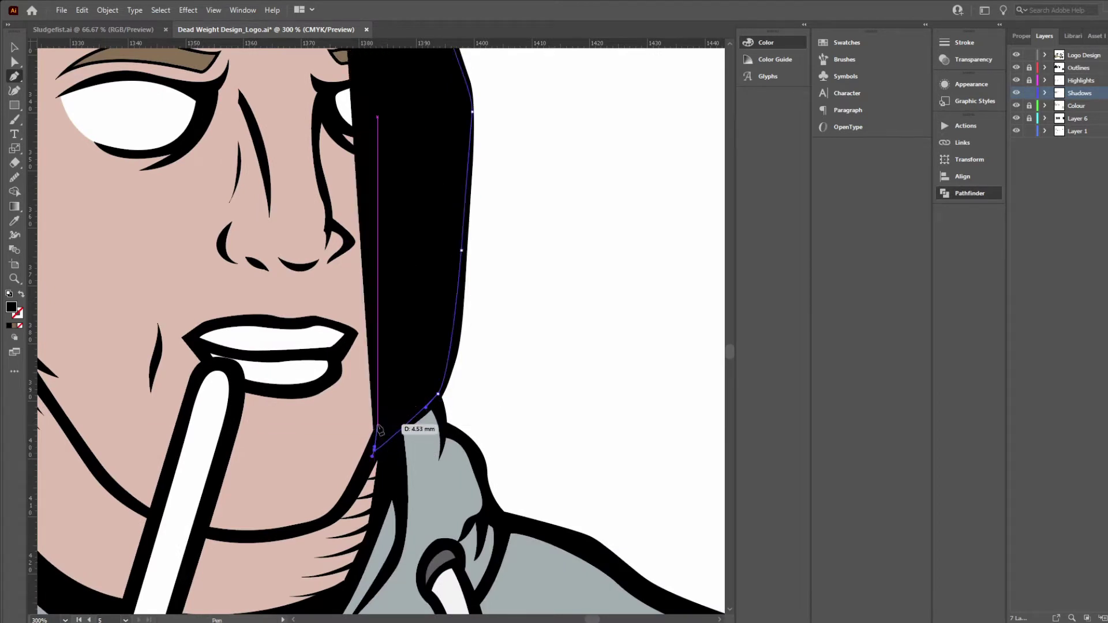
{"action": "left_click", "coordinate": [376, 424]}
Step: Remove the shadow shape's fill and stroke and curve its inner edge from the jaw across the cheek to the nose
{"action": "left_click", "coordinate": [21, 295]}
{"action": "left_click_drag", "start_coordinate": [182, 322], "coordinate": [152, 325]}
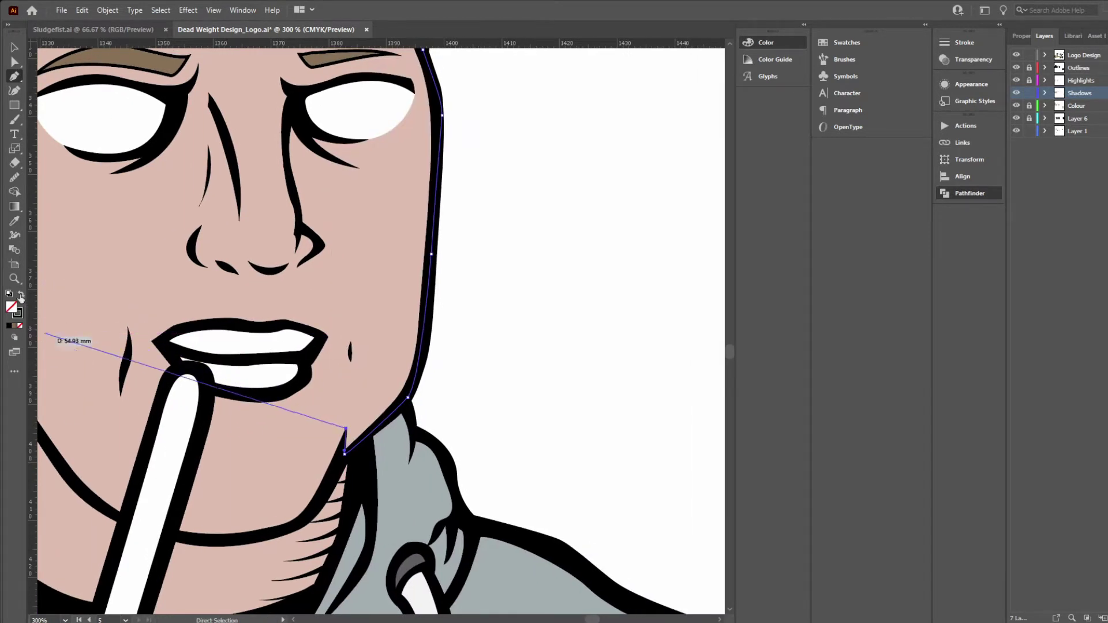
{"action": "left_click_drag", "start_coordinate": [398, 357], "coordinate": [386, 326]}
{"action": "scroll", "coordinate": [388, 311], "scroll_direction": "up", "scroll_amount": 1}
{"action": "scroll", "coordinate": [389, 311], "scroll_direction": "right", "scroll_amount": 1}
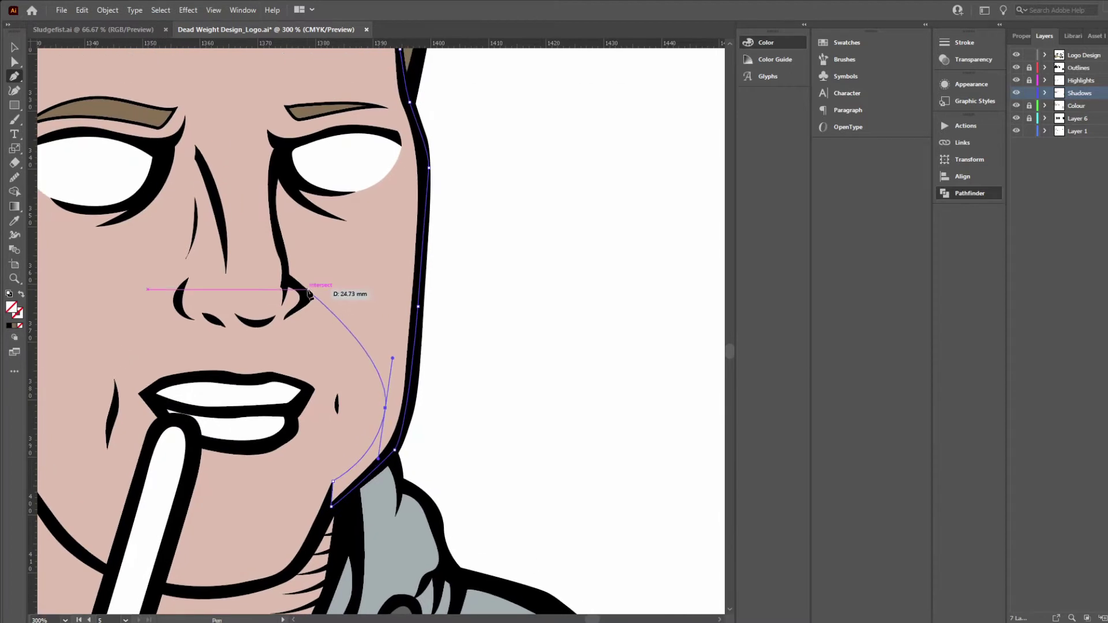
{"action": "left_click_drag", "start_coordinate": [331, 285], "coordinate": [303, 304]}
Step: Trace the shadow edge around the nostril and up the side of the nose to the inner eye corner
{"action": "left_click", "coordinate": [287, 274]}
{"action": "left_click", "coordinate": [283, 320]}
{"action": "mouse_move", "coordinate": [289, 282]}
{"action": "left_mouse_down"}
{"action": "mouse_move", "coordinate": [292, 306]}
{"action": "mouse_move", "coordinate": [295, 268]}
{"action": "left_mouse_up"}
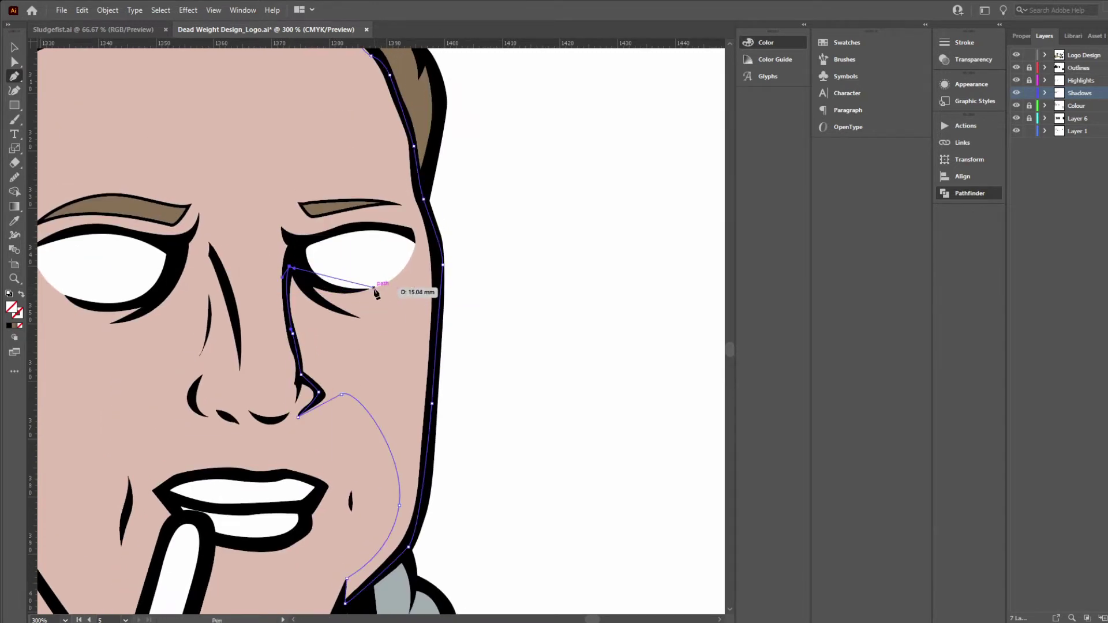
Step: Run the shadow edge under and around the eye, undoing the misplaced points
{"action": "left_click_drag", "start_coordinate": [374, 287], "coordinate": [411, 277]}
{"action": "left_click_drag", "start_coordinate": [417, 235], "coordinate": [291, 362]}
{"action": "left_click_drag", "start_coordinate": [311, 291], "coordinate": [339, 291]}
{"action": "key", "text": "ctrl+z"}
{"action": "key", "text": "ctrl+z"}
Step: Curve the shadow edge from the inner eyebrow across the forehead, with a pointed inlet, up to the hairline
{"action": "left_click_drag", "start_coordinate": [315, 344], "coordinate": [339, 330]}
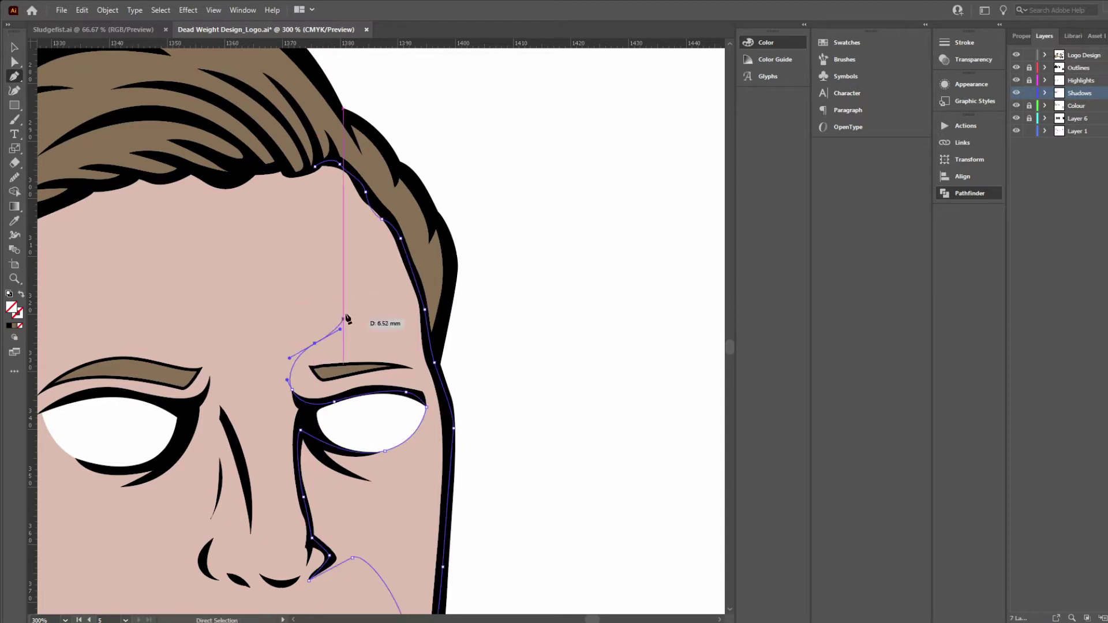
{"action": "left_click_drag", "start_coordinate": [330, 264], "coordinate": [300, 247]}
{"action": "left_click_drag", "start_coordinate": [259, 231], "coordinate": [300, 323]}
{"action": "left_click_drag", "start_coordinate": [332, 240], "coordinate": [322, 243]}
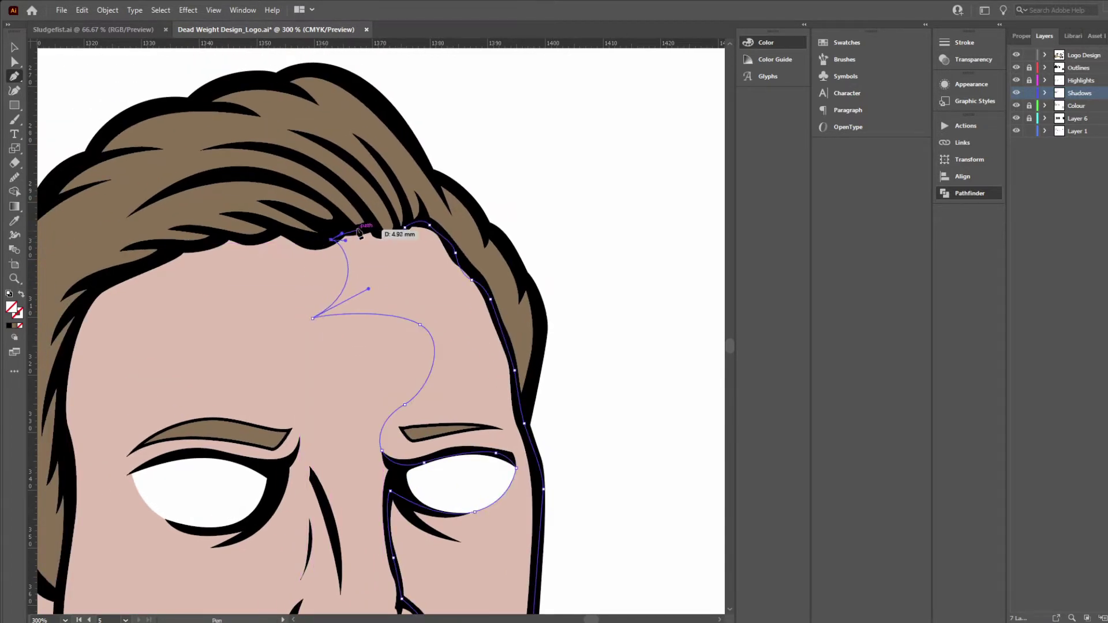
Step: Follow the hairline back to the starting point, close the face shadow shape and fill it with black
{"action": "left_click", "coordinate": [360, 229]}
{"action": "left_click_drag", "start_coordinate": [375, 231], "coordinate": [379, 233]}
{"action": "left_click_drag", "start_coordinate": [394, 234], "coordinate": [409, 221]}
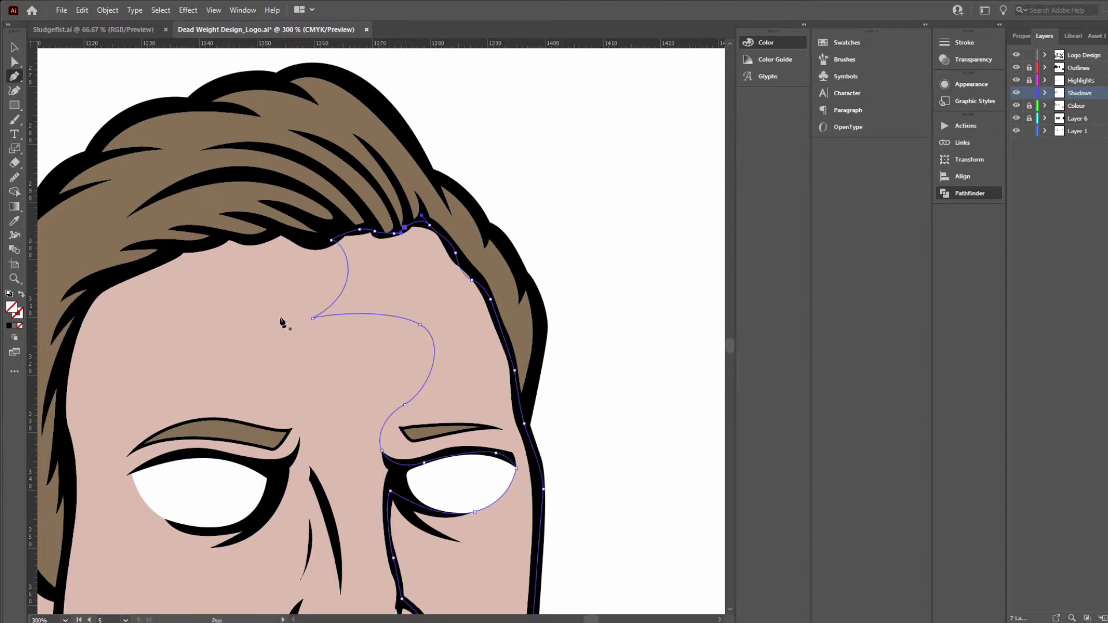
{"action": "left_click", "coordinate": [11, 327]}
Step: Adjust the face shadow's anchor point at the temple hairline and select the whole shadow shape
{"action": "key", "text": "a"}
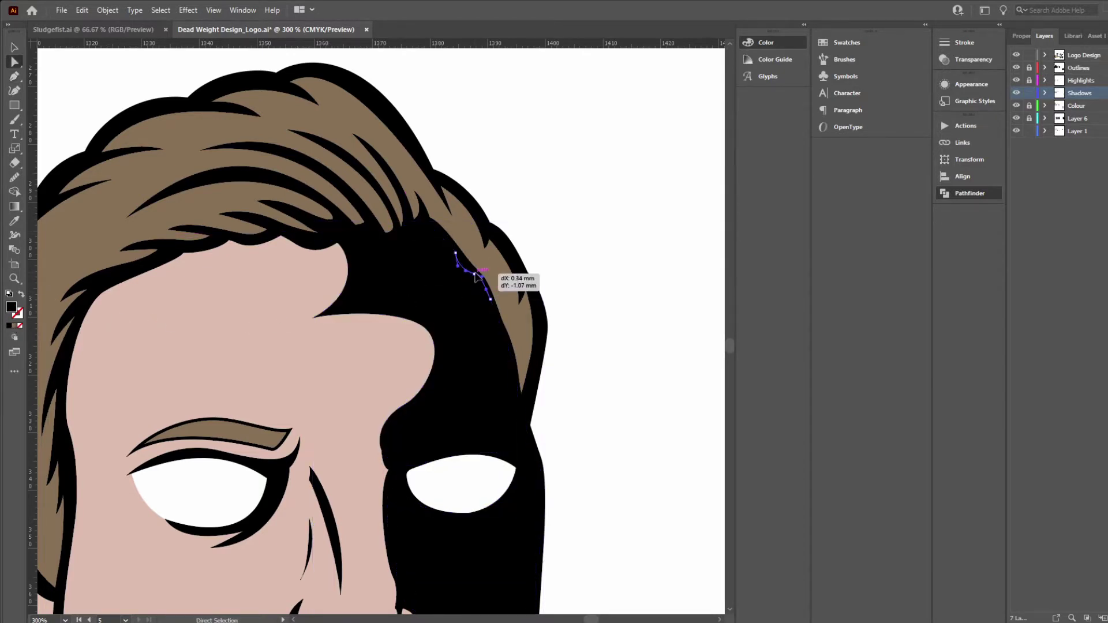
{"action": "left_click_drag", "start_coordinate": [509, 356], "coordinate": [495, 142]}
{"action": "left_click", "coordinate": [477, 348]}
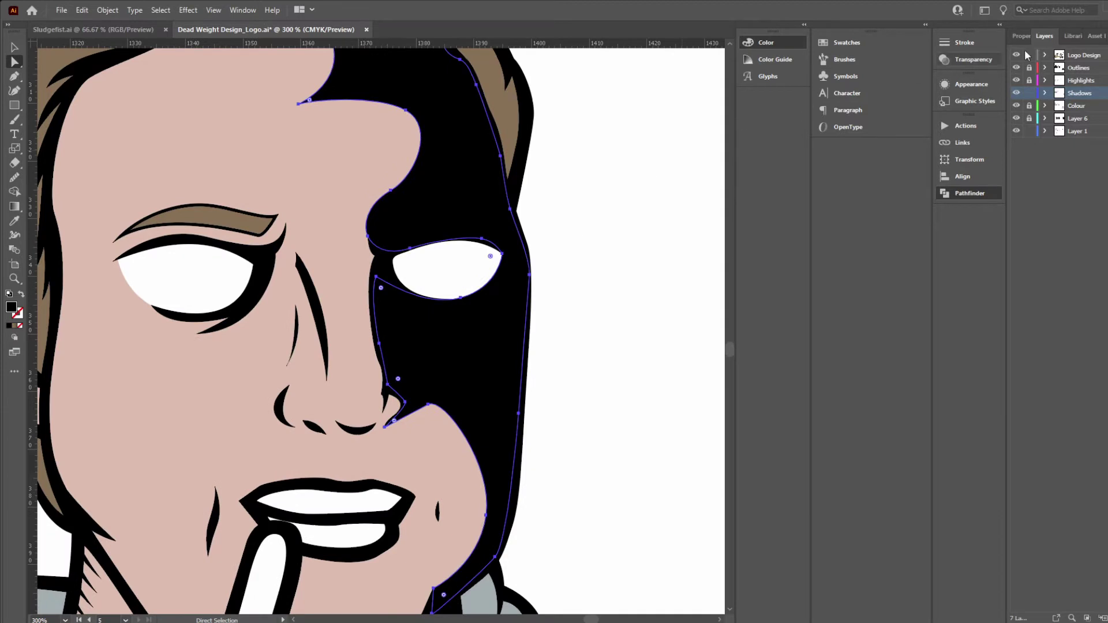
Step: Set the opacity of the black face shadow shape to 18%
{"action": "left_click", "coordinate": [1021, 37]}
{"action": "left_click_drag", "start_coordinate": [1079, 216], "coordinate": [1071, 213]}
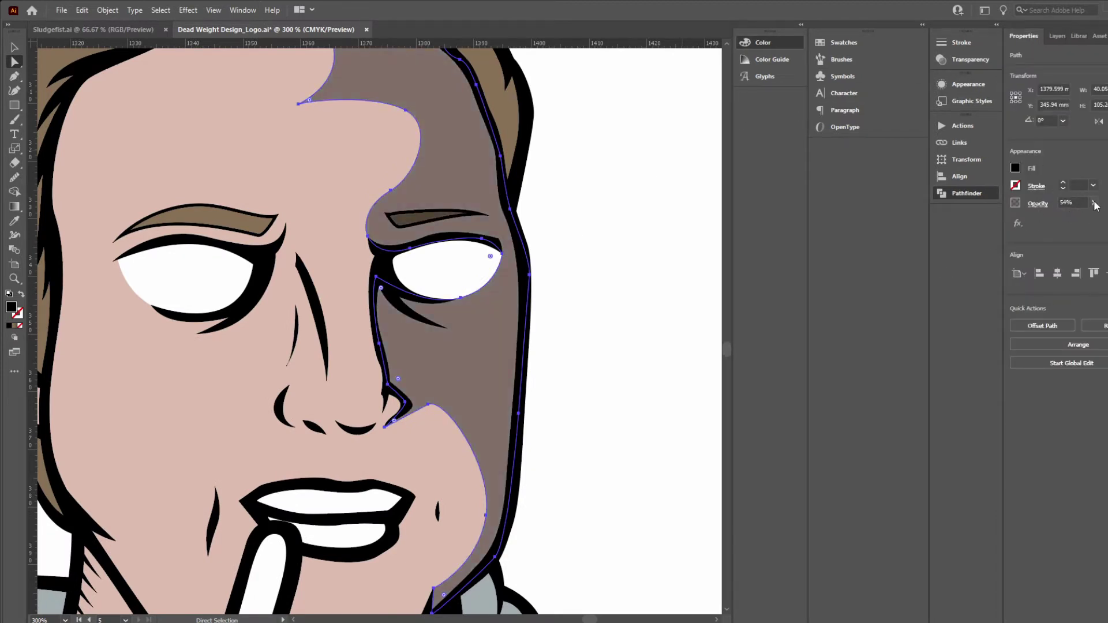
{"action": "left_click_drag", "start_coordinate": [1068, 219], "coordinate": [1065, 218]}
{"action": "left_click", "coordinate": [566, 245]}
{"action": "scroll", "coordinate": [566, 245], "scroll_direction": "down", "scroll_amount": 2}
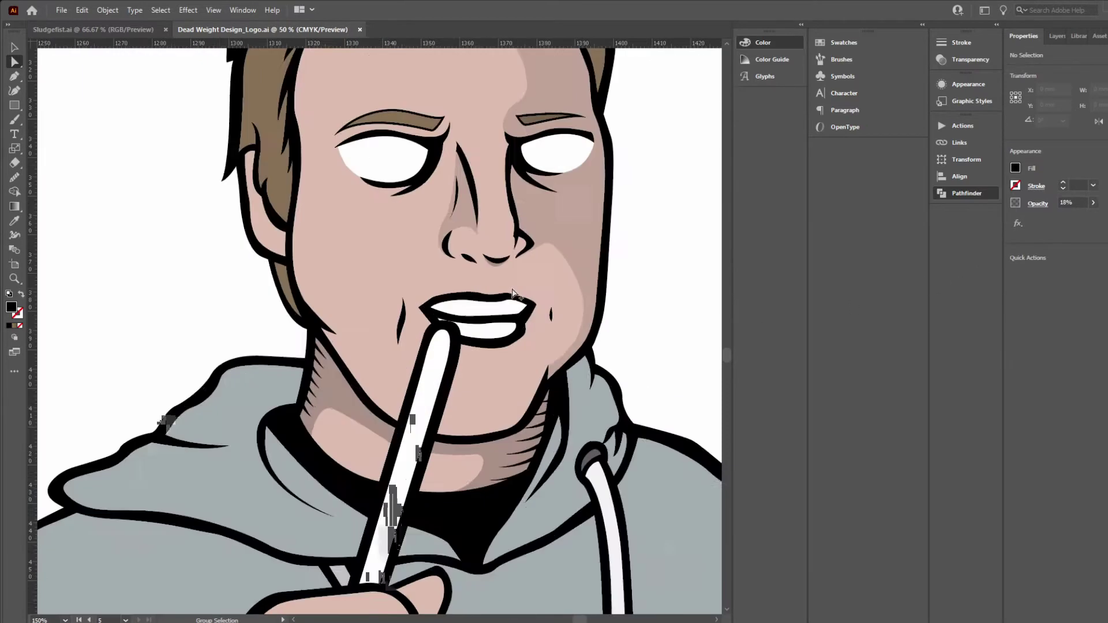
Step: Draw a closed shadow shape with the Pen tool around the underside of the lower lip
{"action": "scroll", "coordinate": [536, 319], "scroll_direction": "up", "scroll_amount": 1}
{"action": "key", "text": "p"}
{"action": "left_click", "coordinate": [548, 314]}
{"action": "left_click_drag", "start_coordinate": [535, 365], "coordinate": [522, 375]}
{"action": "left_click_drag", "start_coordinate": [437, 373], "coordinate": [416, 361]}
{"action": "left_click", "coordinate": [548, 314]}
{"action": "left_click_drag", "start_coordinate": [526, 351], "coordinate": [614, 296]}
{"action": "key", "text": "ctrl+shift+a"}
Step: Draw a small pointed shadow shape in the hair tuft on the outer side of the crown
{"action": "key", "text": "space"}
{"action": "scroll", "coordinate": [369, 253], "scroll_direction": "up", "scroll_amount": 2}
{"action": "left_click", "coordinate": [415, 267]}
{"action": "left_click_drag", "start_coordinate": [410, 204], "coordinate": [445, 198]}
{"action": "left_click", "coordinate": [289, 275]}
{"action": "left_click", "coordinate": [416, 267]}
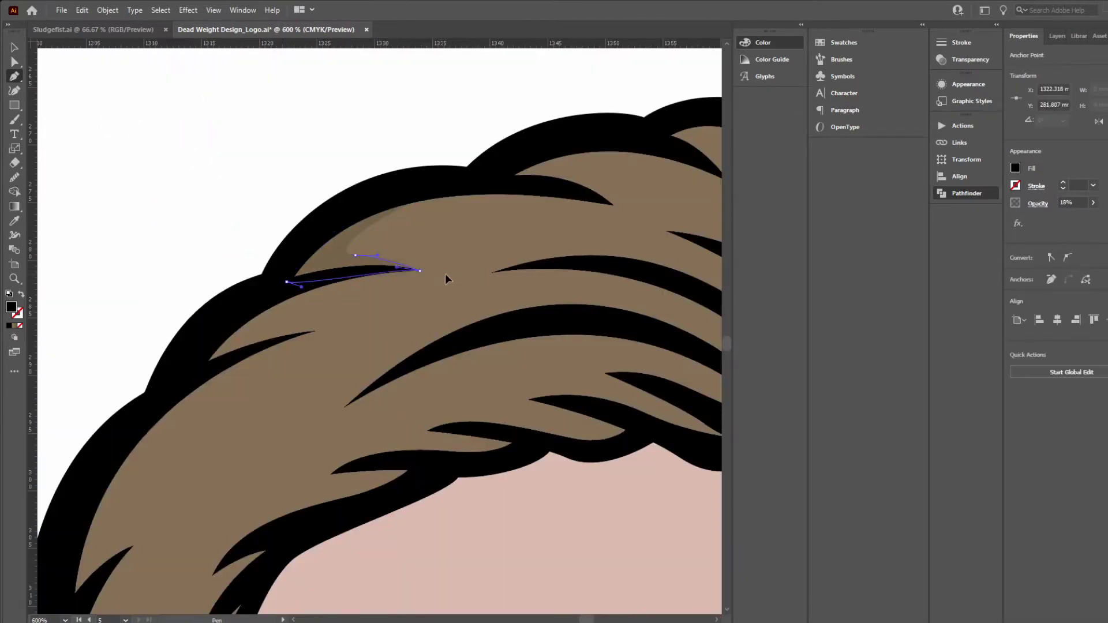
Step: Draw a matching pointed shadow shape in the neighbouring hair tuft at the top of the head
{"action": "left_click_drag", "start_coordinate": [446, 278], "coordinate": [327, 320]}
{"action": "left_click", "coordinate": [490, 244]}
{"action": "left_click_drag", "start_coordinate": [523, 192], "coordinate": [580, 199]}
{"action": "left_click", "coordinate": [386, 217]}
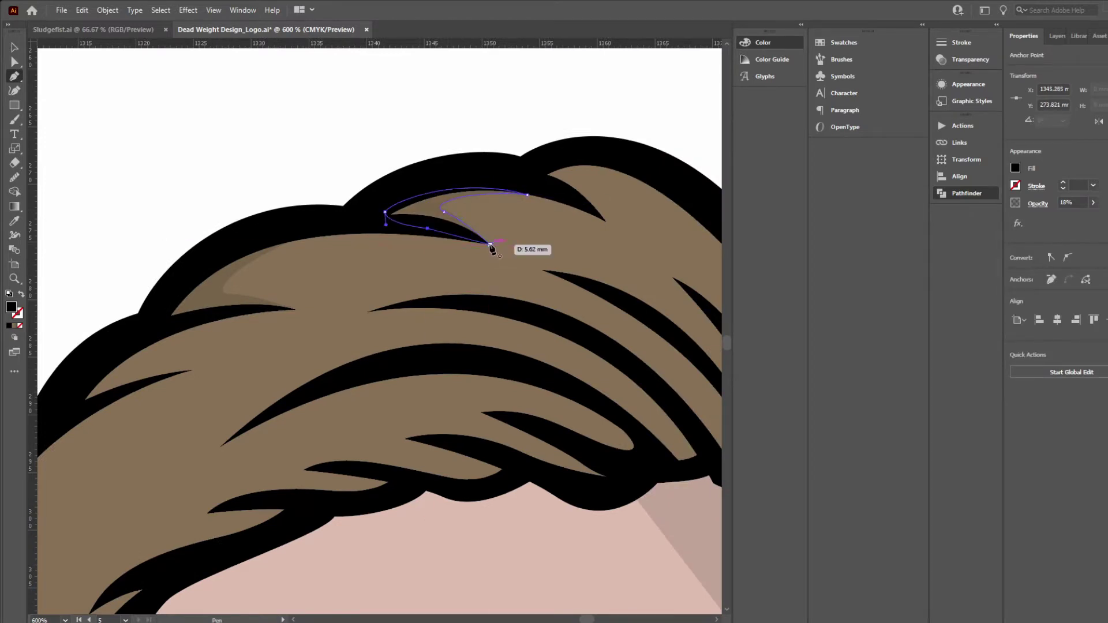
{"action": "left_click", "coordinate": [491, 245]}
{"action": "key", "text": "ctrl+shift+a"}
Step: Draw a curved shadow in the uppermost hair tuft above the shaded temple, following its outer outline
{"action": "scroll", "coordinate": [467, 204], "scroll_direction": "down", "scroll_amount": 5}
{"action": "scroll", "coordinate": [546, 233], "scroll_direction": "up", "scroll_amount": 5}
{"action": "left_click", "coordinate": [441, 275]}
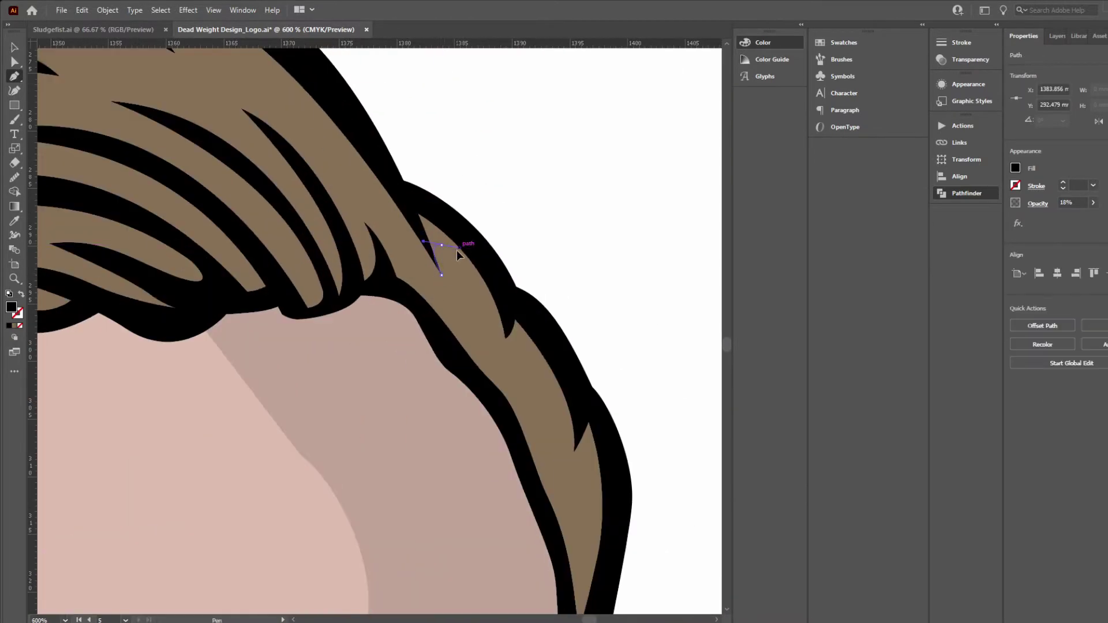
{"action": "left_click_drag", "start_coordinate": [450, 253], "coordinate": [467, 265]}
{"action": "left_click", "coordinate": [506, 339]}
{"action": "left_click_drag", "start_coordinate": [505, 338], "coordinate": [491, 264]}
{"action": "left_click_drag", "start_coordinate": [424, 199], "coordinate": [397, 196]}
{"action": "left_click", "coordinate": [441, 275]}
Step: Draw a narrow shadow down the outer edge of the lowest hair tuft beside the shaded temple
{"action": "left_click_drag", "start_coordinate": [576, 456], "coordinate": [489, 291]}
{"action": "left_click", "coordinate": [526, 405]}
{"action": "left_click", "coordinate": [501, 286]}
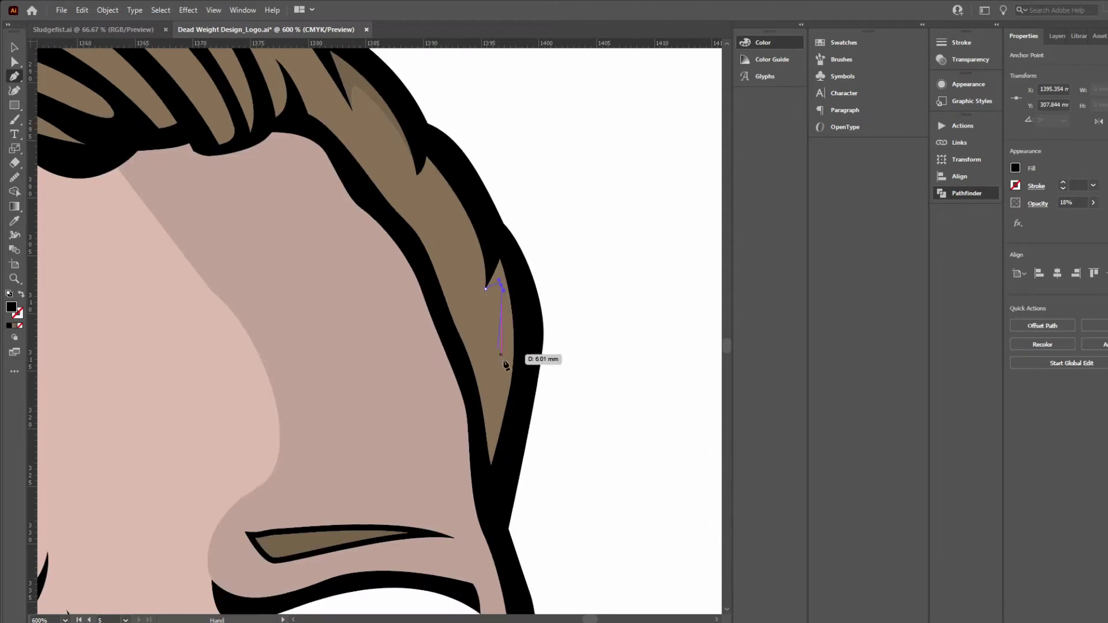
{"action": "left_click_drag", "start_coordinate": [509, 402], "coordinate": [510, 453]}
{"action": "left_click_drag", "start_coordinate": [521, 281], "coordinate": [516, 231]}
{"action": "left_click", "coordinate": [496, 244]}
{"action": "left_click", "coordinate": [486, 288]}
Step: Draw a small closed shadow in the middle hair tuft between the two shaded ones
{"action": "mouse_move", "coordinate": [492, 291]}
{"action": "left_mouse_down"}
{"action": "mouse_move", "coordinate": [503, 358]}
{"action": "mouse_move", "coordinate": [485, 312]}
{"action": "left_mouse_up"}
{"action": "left_click", "coordinate": [438, 217]}
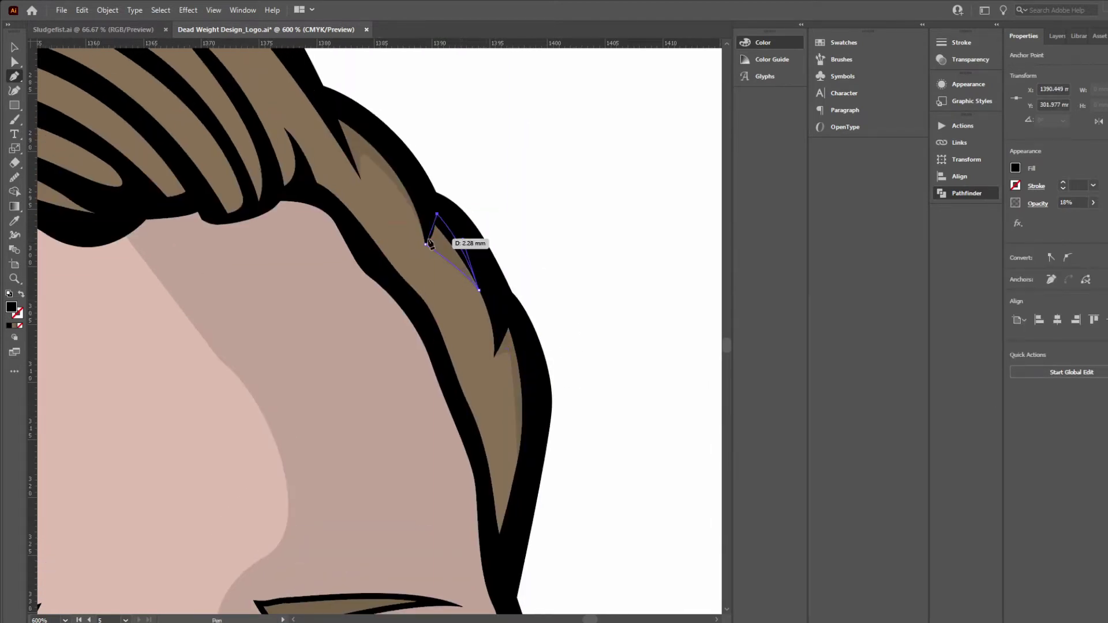
{"action": "left_click", "coordinate": [427, 243]}
Step: Add small shadow shapes to the hair on the ear side of the head, at the outer edge and sideburn
{"action": "left_click_drag", "start_coordinate": [282, 63], "coordinate": [517, 232]}
{"action": "left_click_drag", "start_coordinate": [231, 549], "coordinate": [635, 86]}
{"action": "left_click", "coordinate": [298, 351]}
{"action": "left_click", "coordinate": [339, 231]}
{"action": "left_click_drag", "start_coordinate": [324, 182], "coordinate": [279, 325]}
{"action": "left_click", "coordinate": [280, 280]}
{"action": "left_click", "coordinate": [248, 364]}
{"action": "left_click", "coordinate": [267, 592]}
Step: Draw a long curved shadow along the hair strands beside the forehead on the ear side
{"action": "mouse_move", "coordinate": [233, 377]}
{"action": "left_mouse_down"}
{"action": "mouse_move", "coordinate": [238, 311]}
{"action": "mouse_move", "coordinate": [223, 392]}
{"action": "left_mouse_up"}
{"action": "left_click_drag", "start_coordinate": [263, 267], "coordinate": [238, 282]}
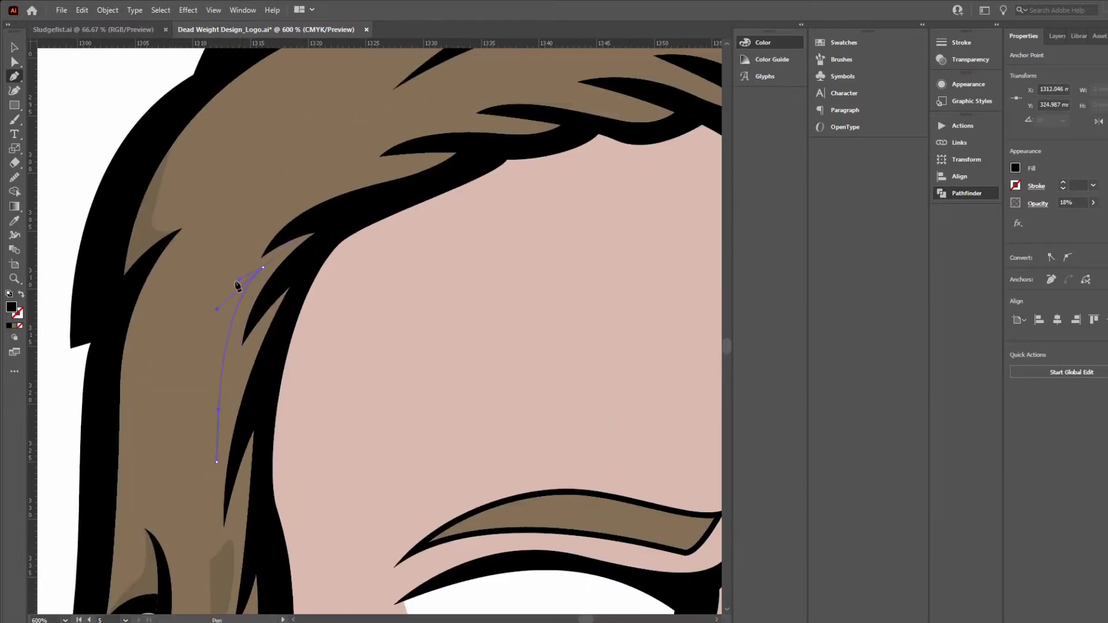
{"action": "left_click", "coordinate": [223, 286]}
{"action": "left_click_drag", "start_coordinate": [272, 241], "coordinate": [277, 289]}
{"action": "left_click", "coordinate": [401, 200]}
{"action": "left_click", "coordinate": [400, 213]}
{"action": "left_click_drag", "start_coordinate": [225, 554], "coordinate": [240, 337]}
{"action": "left_click", "coordinate": [231, 462]}
{"action": "left_click", "coordinate": [185, 437]}
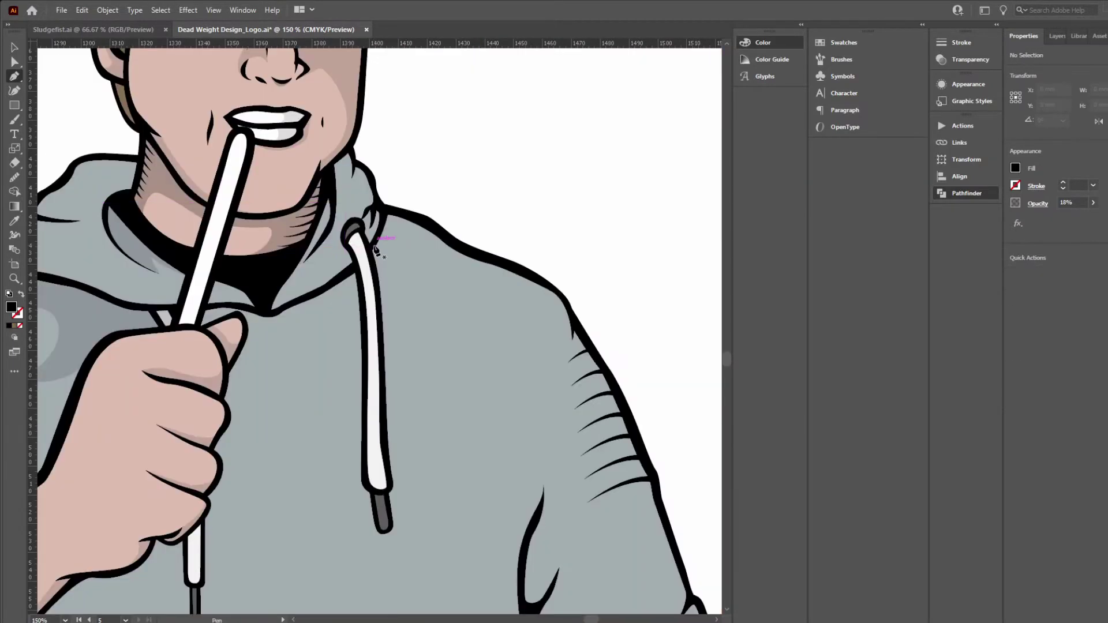
Step: Start the hoodie shadow at the drawstring eyelet, curving its edge across the chest with a pointed fold near the shoulder
{"action": "left_click", "coordinate": [374, 245]}
{"action": "left_click_drag", "start_coordinate": [414, 267], "coordinate": [435, 281]}
{"action": "left_click_drag", "start_coordinate": [492, 309], "coordinate": [507, 325]}
{"action": "left_click_drag", "start_coordinate": [512, 399], "coordinate": [524, 382]}
{"action": "left_click_drag", "start_coordinate": [538, 333], "coordinate": [548, 330]}
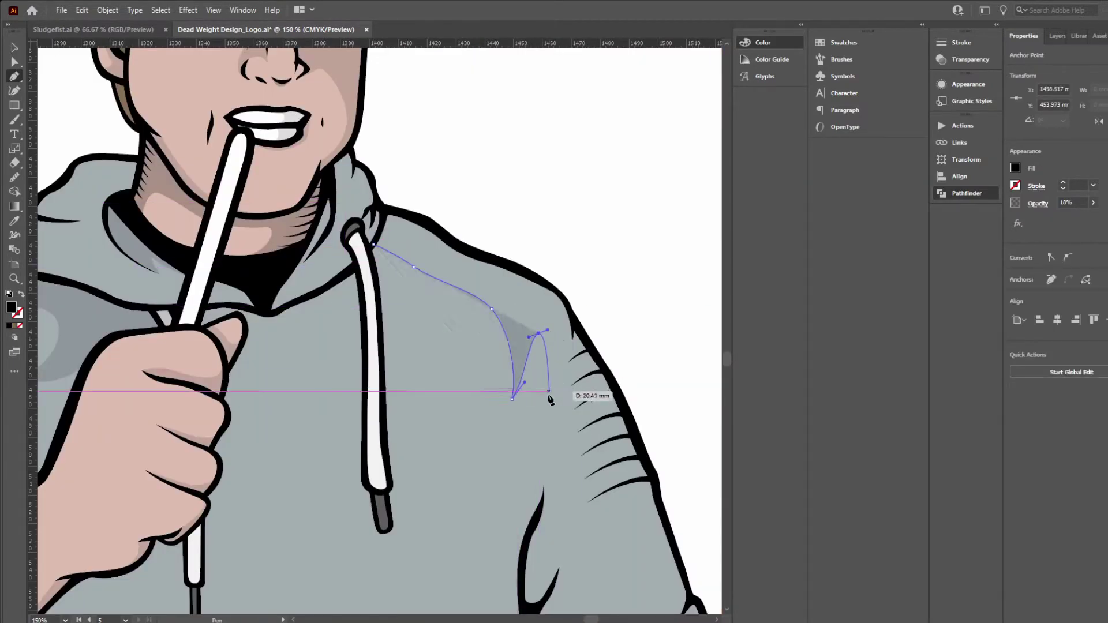
{"action": "left_click_drag", "start_coordinate": [549, 398], "coordinate": [549, 421]}
Step: Continue the hoodie shadow edge down the sleeve to the bottom edge and back up the sleeve's outer outline
{"action": "left_click_drag", "start_coordinate": [577, 520], "coordinate": [527, 365]}
{"action": "left_click_drag", "start_coordinate": [534, 374], "coordinate": [556, 388]}
{"action": "left_click_drag", "start_coordinate": [585, 473], "coordinate": [592, 498]}
{"action": "left_click", "coordinate": [655, 473]}
{"action": "left_click", "coordinate": [649, 451]}
{"action": "left_click", "coordinate": [640, 446]}
{"action": "left_click", "coordinate": [615, 365]}
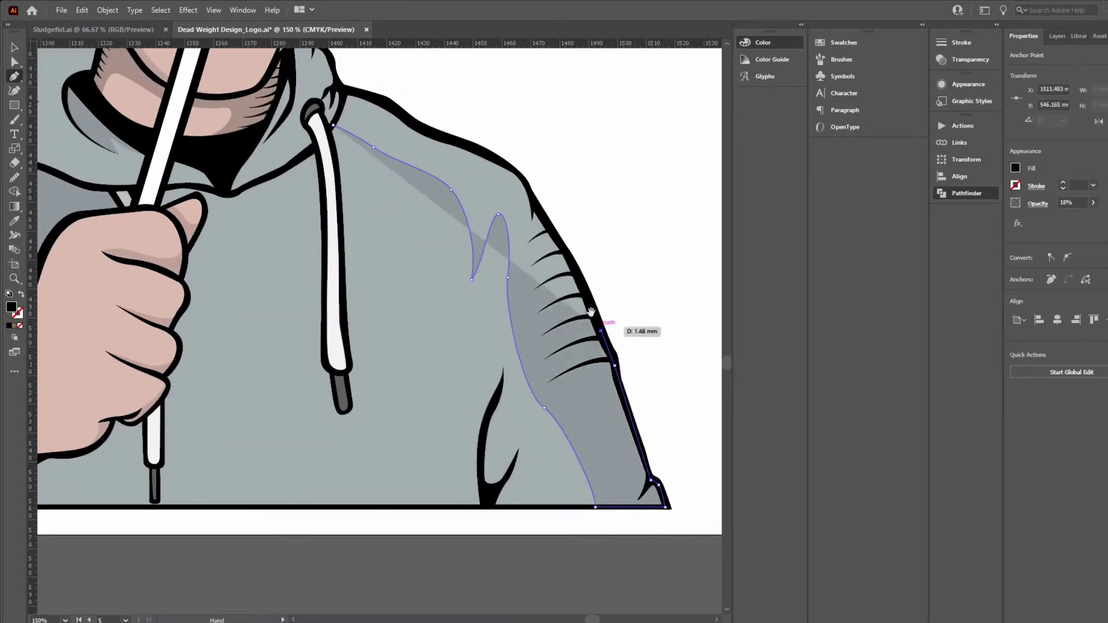
Step: Follow the sleeve and shoulder outline back to the hood and close the hoodie shadow shape
{"action": "left_click_drag", "start_coordinate": [594, 320], "coordinate": [619, 377]}
{"action": "left_click", "coordinate": [554, 252]}
{"action": "left_click_drag", "start_coordinate": [554, 252], "coordinate": [578, 298]}
{"action": "left_click_drag", "start_coordinate": [537, 257], "coordinate": [402, 196]}
{"action": "left_click", "coordinate": [392, 194]}
{"action": "left_click_drag", "start_coordinate": [382, 228], "coordinate": [378, 235]}
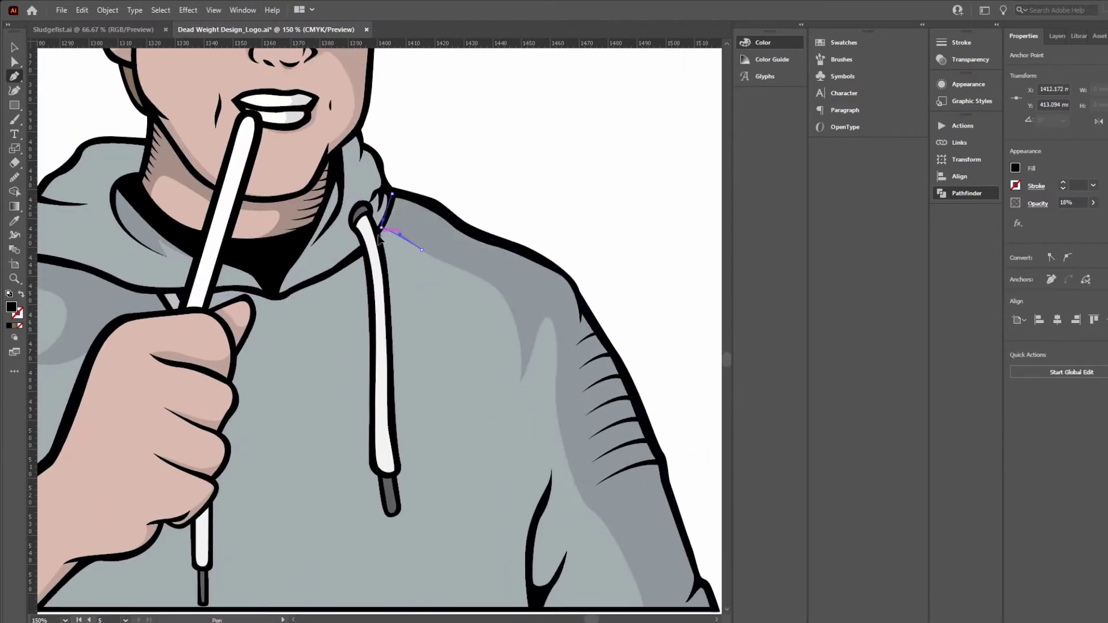
Step: Draw a closed shadow strip beside the armpit crease of the raised arm, down to the forearm
{"action": "mouse_move", "coordinate": [422, 299]}
{"action": "left_mouse_down"}
{"action": "mouse_move", "coordinate": [470, 232]}
{"action": "mouse_move", "coordinate": [845, 184]}
{"action": "left_mouse_up"}
{"action": "left_click", "coordinate": [360, 203]}
{"action": "left_click_drag", "start_coordinate": [389, 233], "coordinate": [398, 245]}
{"action": "left_click_drag", "start_coordinate": [406, 273], "coordinate": [409, 286]}
{"action": "left_click_drag", "start_coordinate": [424, 344], "coordinate": [425, 357]}
{"action": "left_click", "coordinate": [429, 378]}
{"action": "left_click", "coordinate": [411, 389]}
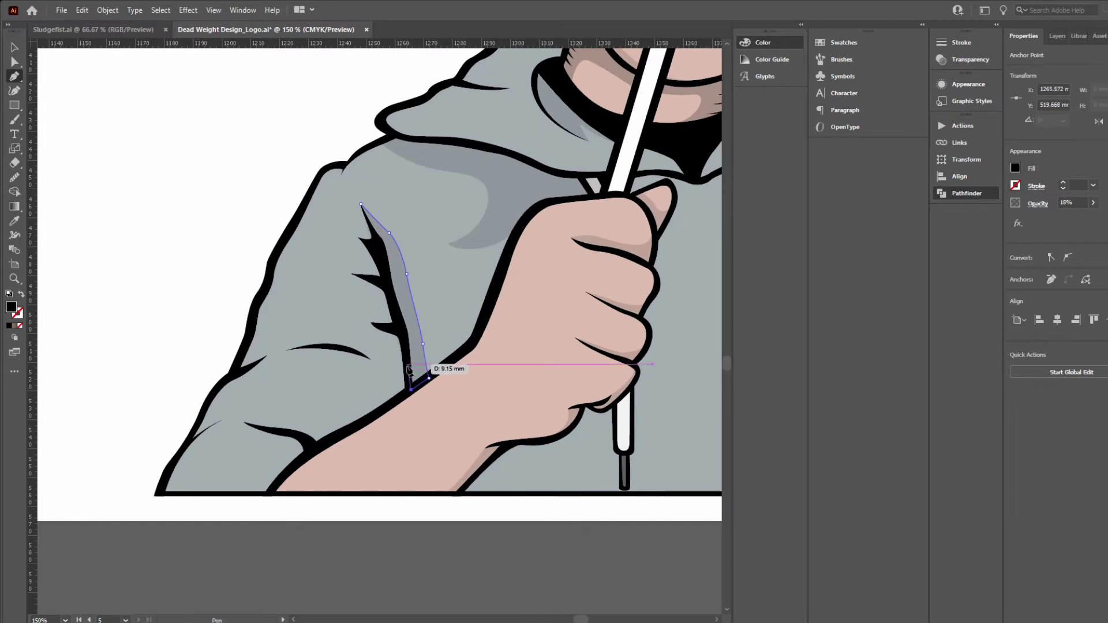
{"action": "left_click", "coordinate": [383, 273]}
{"action": "left_click", "coordinate": [361, 203]}
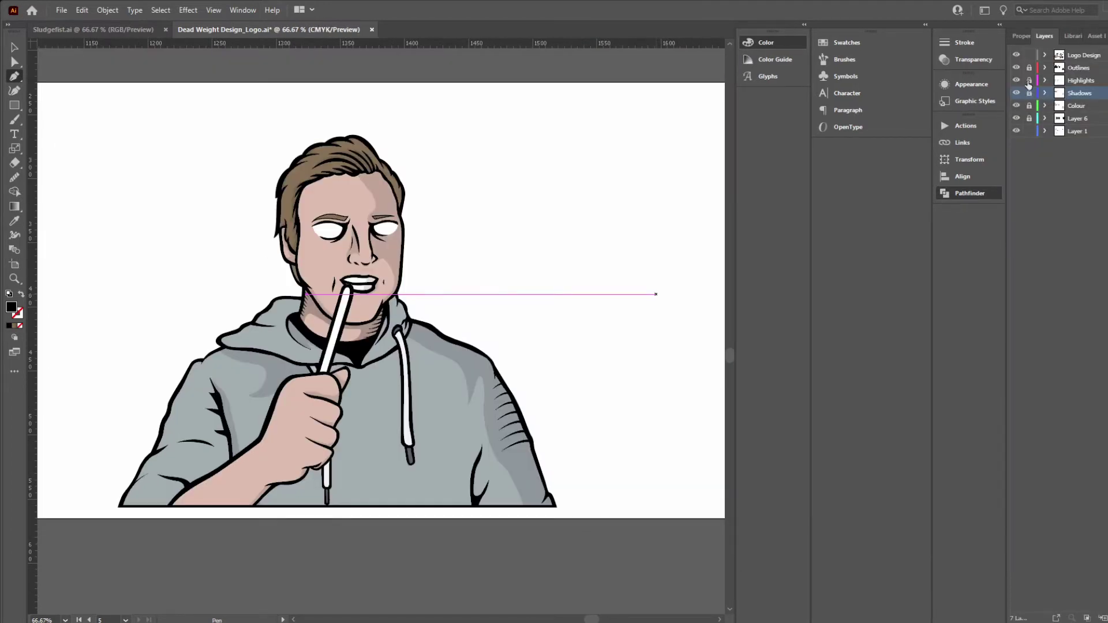
Step: Make the Highlights layer active and draw a thin white curved highlight in the hair above the ear side
{"action": "left_click", "coordinate": [1070, 84]}
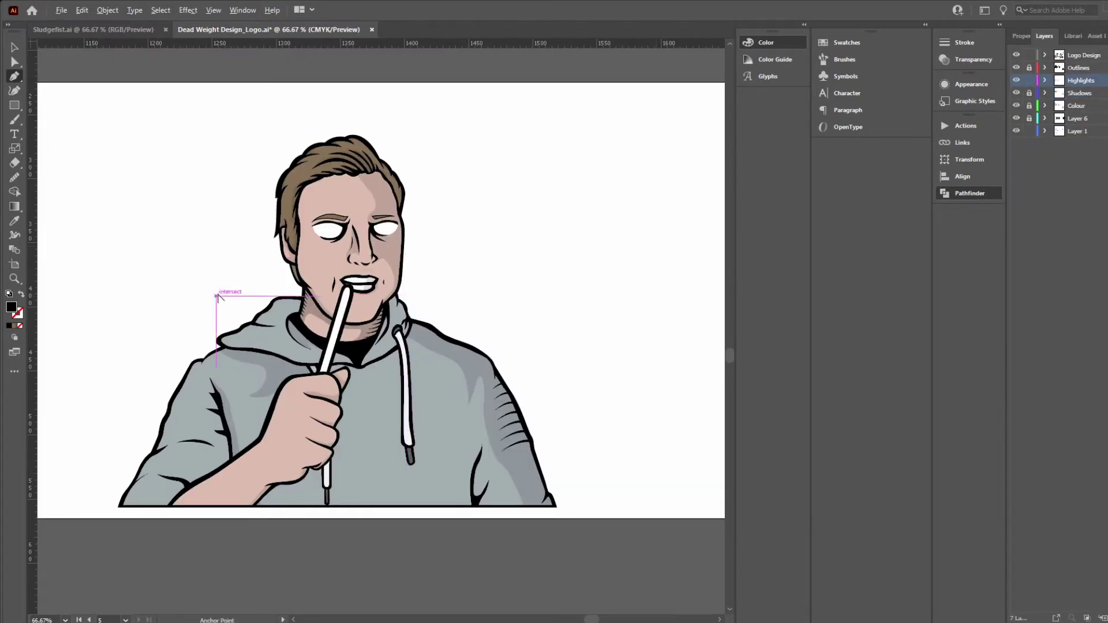
{"action": "scroll", "coordinate": [276, 225], "scroll_direction": "up", "scroll_amount": 3}
{"action": "left_click_drag", "start_coordinate": [432, 252], "coordinate": [381, 318]}
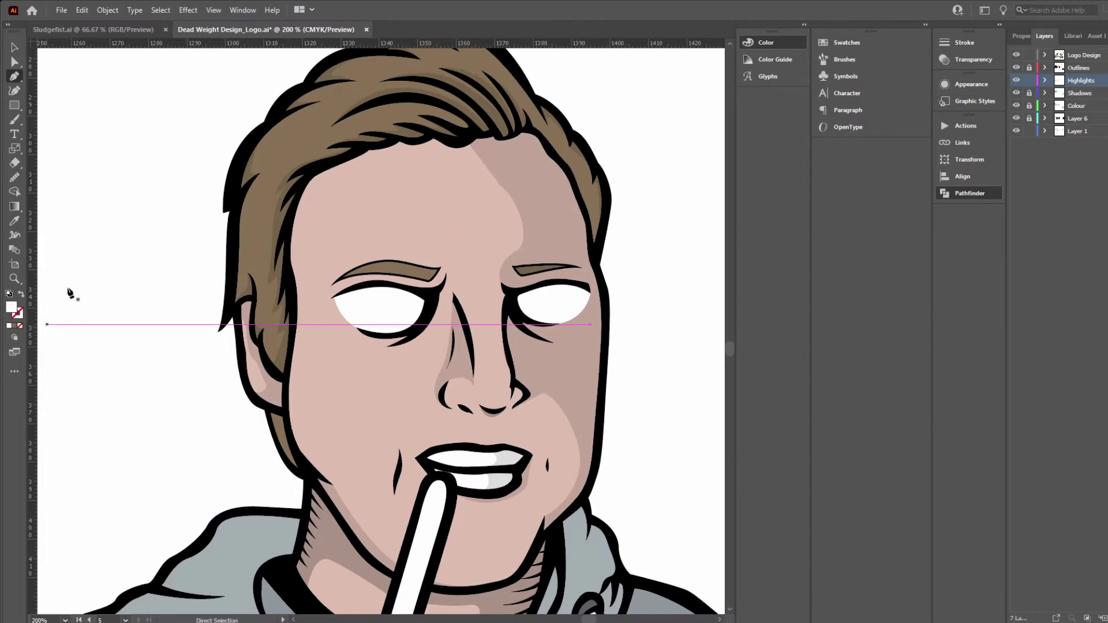
{"action": "left_click_drag", "start_coordinate": [243, 235], "coordinate": [222, 266]}
{"action": "left_click_drag", "start_coordinate": [249, 178], "coordinate": [259, 218]}
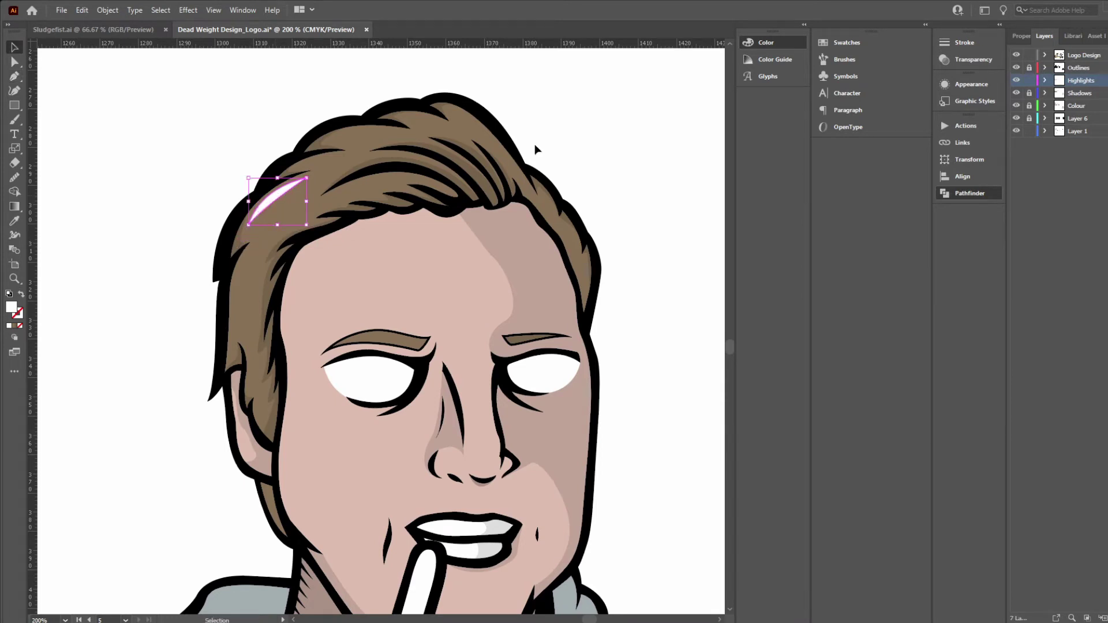
Step: Set the opacity of the white hair highlight to 22%
{"action": "left_click", "coordinate": [1022, 36]}
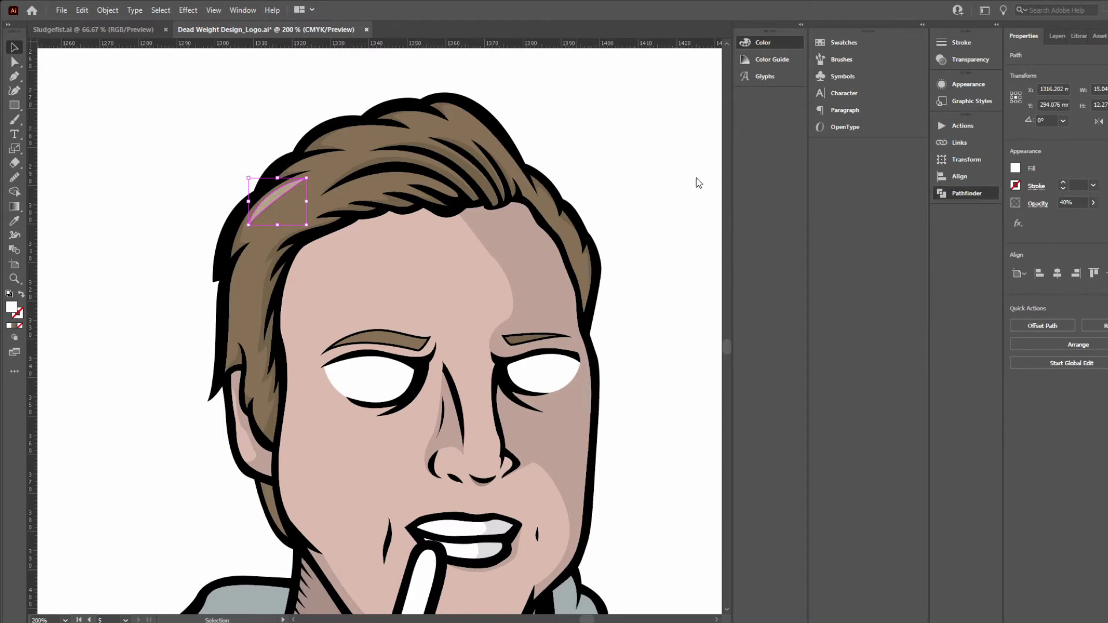
{"action": "left_click_drag", "start_coordinate": [635, 192], "coordinate": [639, 217]}
{"action": "left_click", "coordinate": [642, 225]}
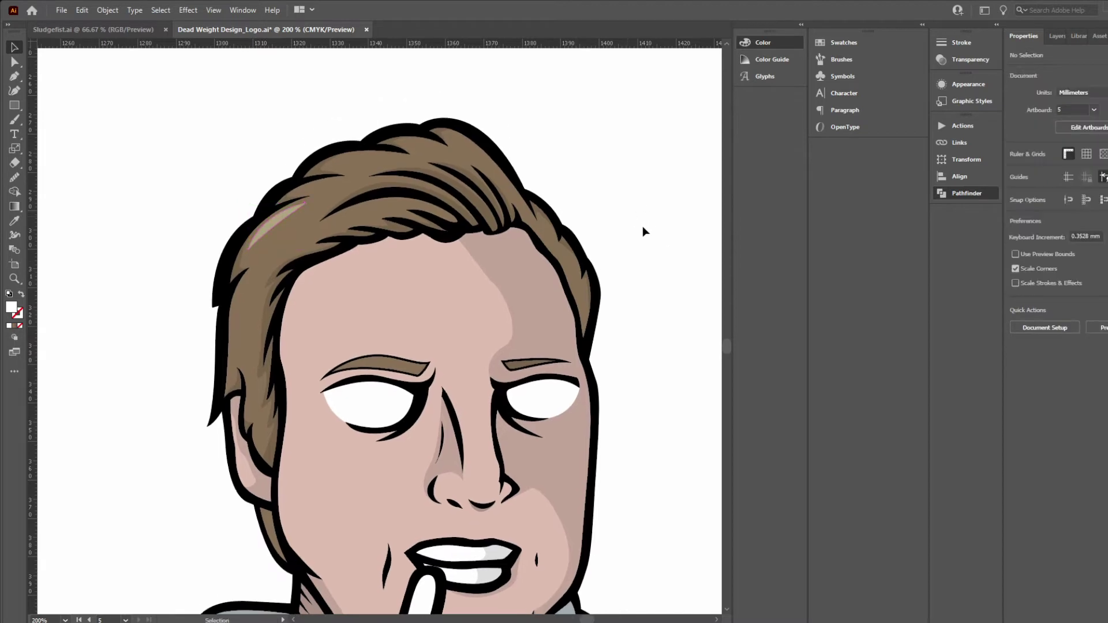
{"action": "left_click_drag", "start_coordinate": [365, 207], "coordinate": [387, 227]}
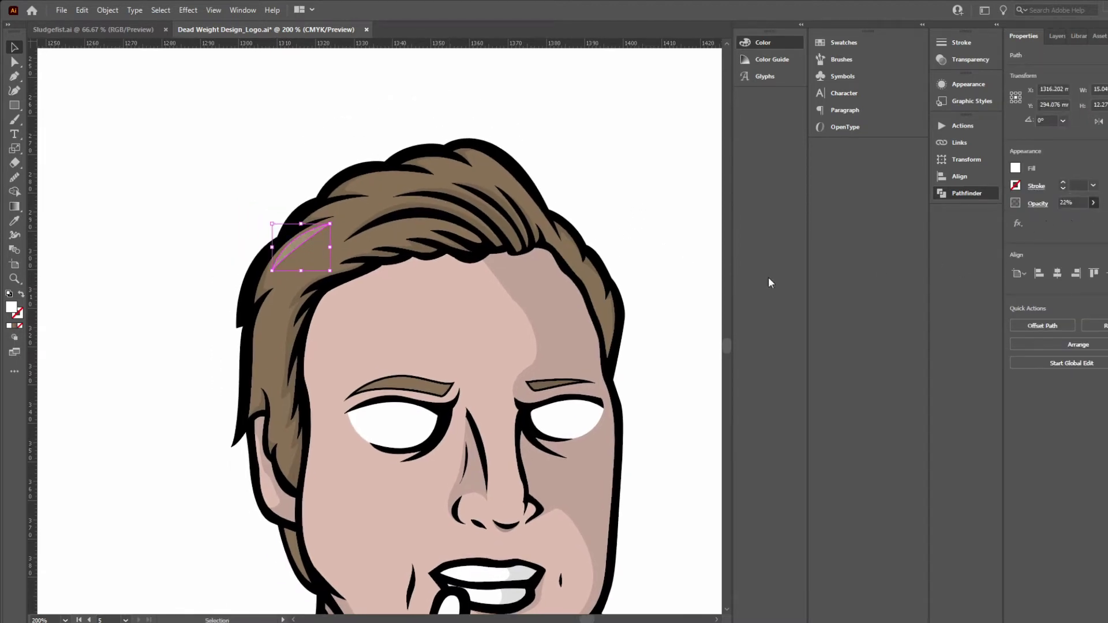
{"action": "left_click", "coordinate": [647, 227]}
Step: Draw a slim highlight in the upper hair tuft at the top of the head
{"action": "key", "text": "p"}
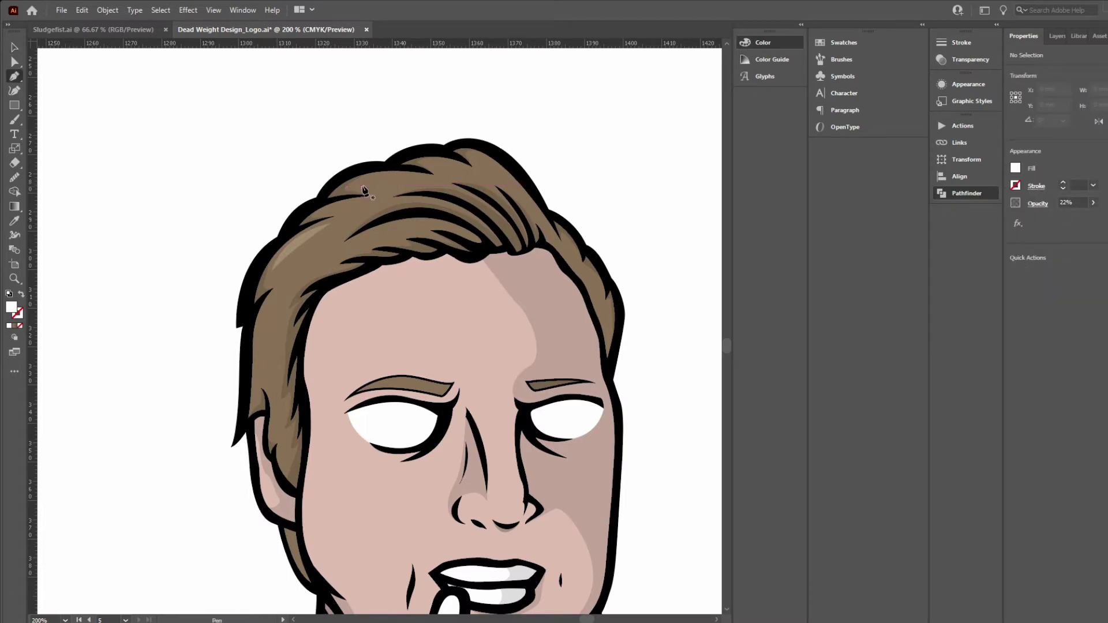
{"action": "left_click", "coordinate": [363, 187]}
{"action": "mouse_move", "coordinate": [491, 180]}
{"action": "left_mouse_down"}
{"action": "mouse_move", "coordinate": [470, 183]}
{"action": "mouse_move", "coordinate": [498, 180]}
{"action": "left_mouse_up"}
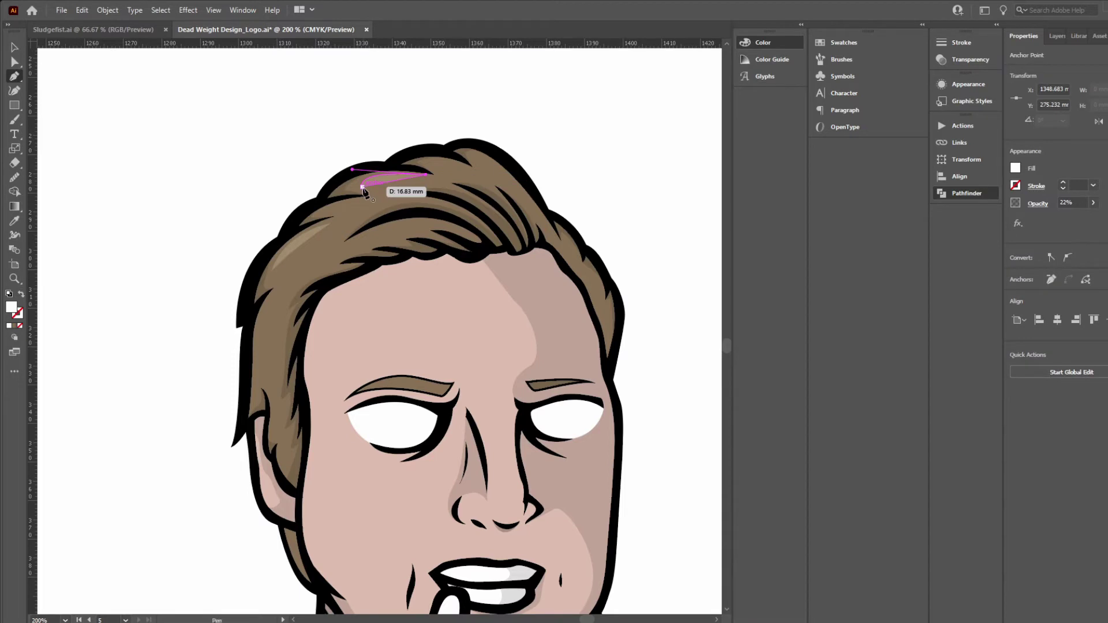
{"action": "left_click_drag", "start_coordinate": [354, 198], "coordinate": [353, 200]}
{"action": "left_click", "coordinate": [337, 161], "text": "ctrl"}
Step: Draw a thin highlight running down the swept hair strand from the peak of the hair
{"action": "left_click_drag", "start_coordinate": [336, 164], "coordinate": [238, 121]}
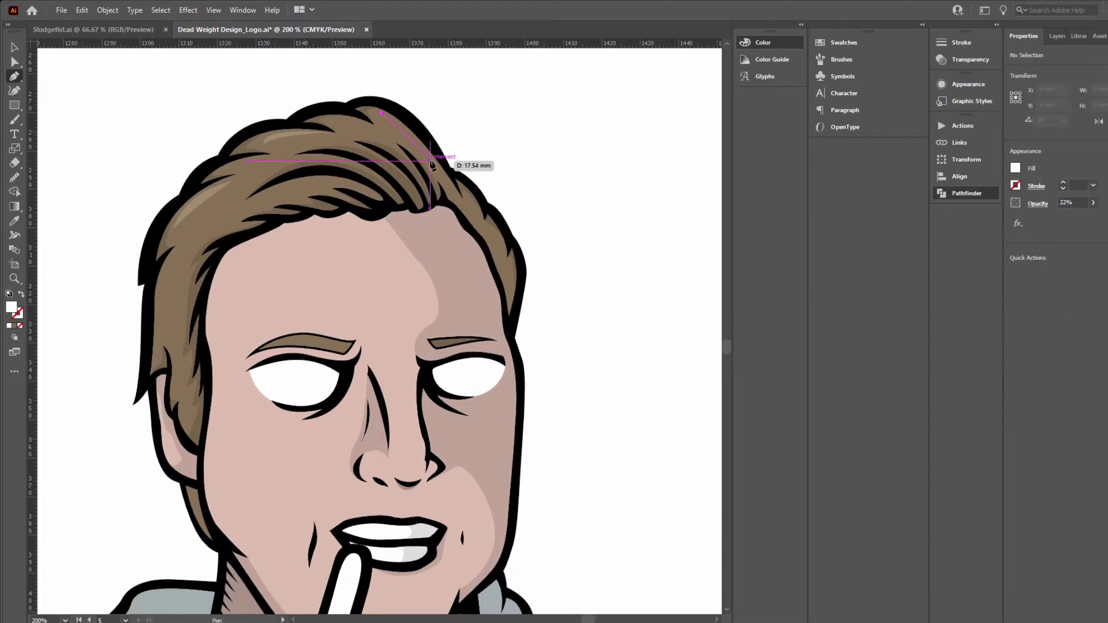
{"action": "left_click_drag", "start_coordinate": [432, 162], "coordinate": [445, 181]}
{"action": "left_click", "coordinate": [383, 114]}
{"action": "left_click", "coordinate": [412, 119], "text": "ctrl"}
Step: Draw a long curved highlight up the side of the hair above the ear and close it
{"action": "left_click_drag", "start_coordinate": [412, 119], "coordinate": [508, 83]}
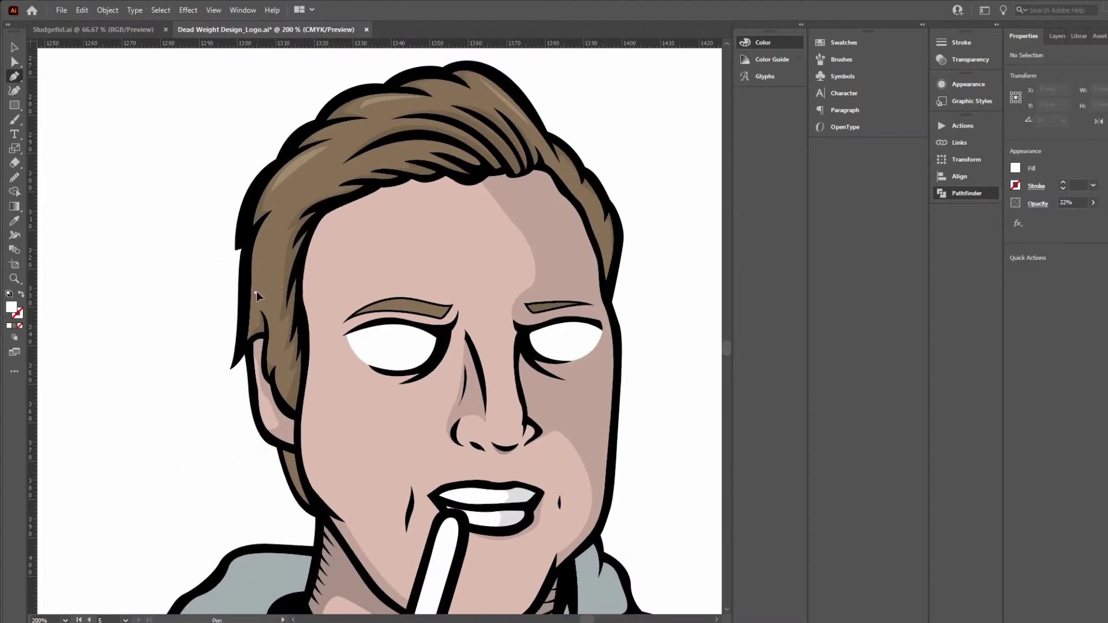
{"action": "left_click", "coordinate": [255, 287]}
{"action": "left_click_drag", "start_coordinate": [275, 203], "coordinate": [284, 191]}
{"action": "left_click_drag", "start_coordinate": [323, 162], "coordinate": [302, 184]}
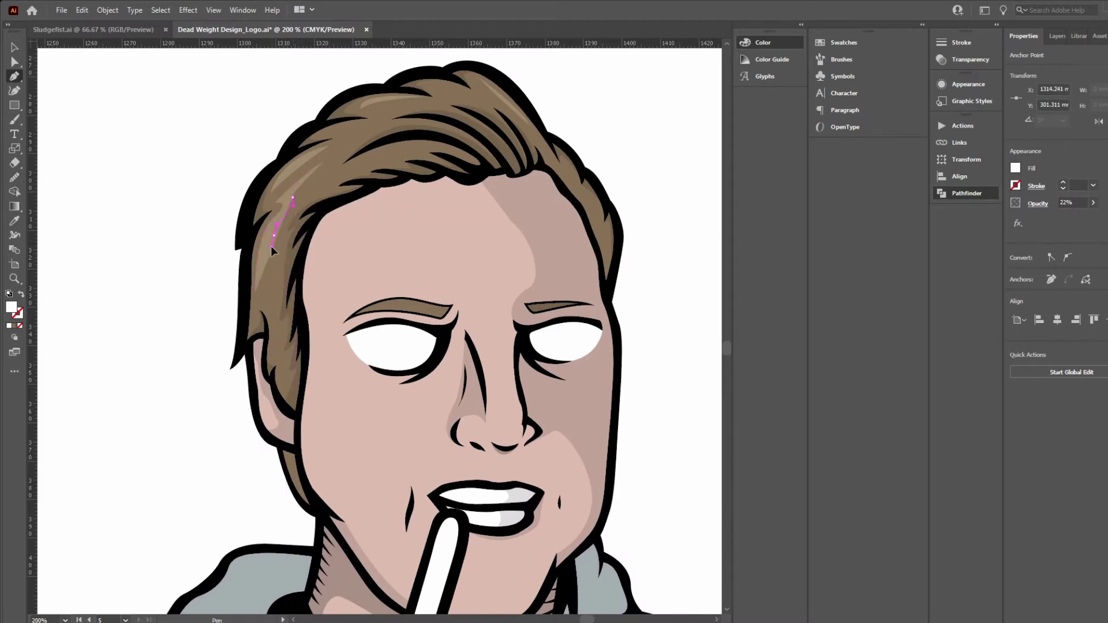
{"action": "left_click_drag", "start_coordinate": [272, 246], "coordinate": [271, 249]}
{"action": "left_click", "coordinate": [255, 288]}
Step: Adjust the anchor points and curve of the long highlight on the side of the hair
{"action": "left_click_drag", "start_coordinate": [202, 304], "coordinate": [194, 297]}
{"action": "key", "text": "a"}
{"action": "left_click_drag", "start_coordinate": [285, 190], "coordinate": [290, 188]}
{"action": "left_click_drag", "start_coordinate": [266, 228], "coordinate": [216, 228]}
{"action": "left_click", "coordinate": [258, 234]}
{"action": "left_click", "coordinate": [303, 197]}
{"action": "left_click_drag", "start_coordinate": [302, 197], "coordinate": [295, 188]}
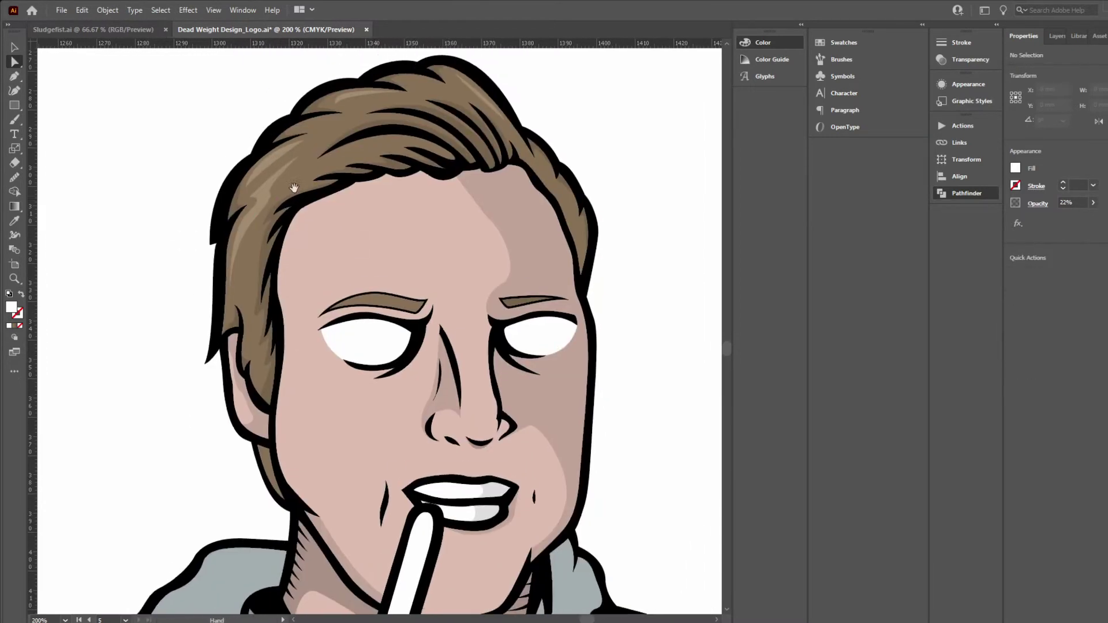
Step: Add another small highlight to the hair with the Pen tool and deselect it
{"action": "key", "text": "p"}
{"action": "left_click_drag", "start_coordinate": [359, 93], "coordinate": [268, 185]}
{"action": "mouse_move", "coordinate": [319, 168]}
{"action": "left_mouse_down"}
{"action": "mouse_move", "coordinate": [350, 180]}
{"action": "mouse_move", "coordinate": [297, 114]}
{"action": "mouse_move", "coordinate": [417, 15]}
{"action": "left_mouse_up"}
{"action": "left_click", "coordinate": [320, 169]}
{"action": "left_click", "coordinate": [324, 148], "text": "ctrl"}
Step: Trace the forehead highlight along the hairline, turning back in a curve to a point above the eyebrow
{"action": "left_click", "coordinate": [297, 248]}
{"action": "mouse_move", "coordinate": [306, 192]}
{"action": "left_mouse_down"}
{"action": "mouse_move", "coordinate": [375, 141]}
{"action": "mouse_move", "coordinate": [409, 142]}
{"action": "mouse_move", "coordinate": [354, 192]}
{"action": "left_mouse_up"}
{"action": "left_click", "coordinate": [427, 138]}
{"action": "left_click", "coordinate": [430, 243]}
{"action": "left_click_drag", "start_coordinate": [321, 267], "coordinate": [310, 290]}
Step: Extend the forehead highlight down the cheek, close it along the face edge and pick the Smooth tool to refine it
{"action": "key", "text": "space"}
{"action": "left_click_drag", "start_coordinate": [313, 338], "coordinate": [298, 207]}
{"action": "left_click", "coordinate": [326, 345]}
{"action": "left_click_drag", "start_coordinate": [298, 181], "coordinate": [281, 229]}
{"action": "left_click", "coordinate": [280, 204]}
{"action": "left_click", "coordinate": [293, 197], "text": "ctrl"}
{"action": "key", "text": "n"}
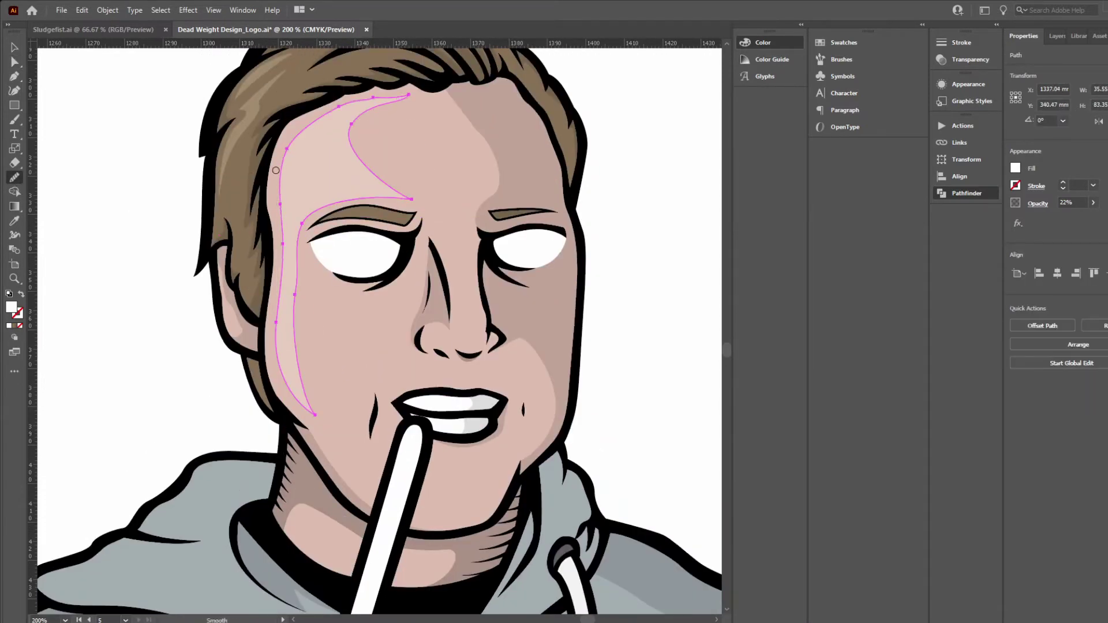
{"action": "key", "text": "a"}
{"action": "key", "text": "ctrl+shift+a"}
Step: Draw a highlight down the bridge of the nose, widening at the tip and tapering back to the top
{"action": "key", "text": "ctrl+minus"}
{"action": "left_click_drag", "start_coordinate": [448, 185], "coordinate": [476, 172]}
{"action": "key", "text": "ctrl+plus"}
{"action": "key", "text": "ctrl+plus"}
{"action": "key", "text": "p"}
{"action": "left_click_drag", "start_coordinate": [335, 294], "coordinate": [360, 254]}
{"action": "left_click", "coordinate": [370, 165]}
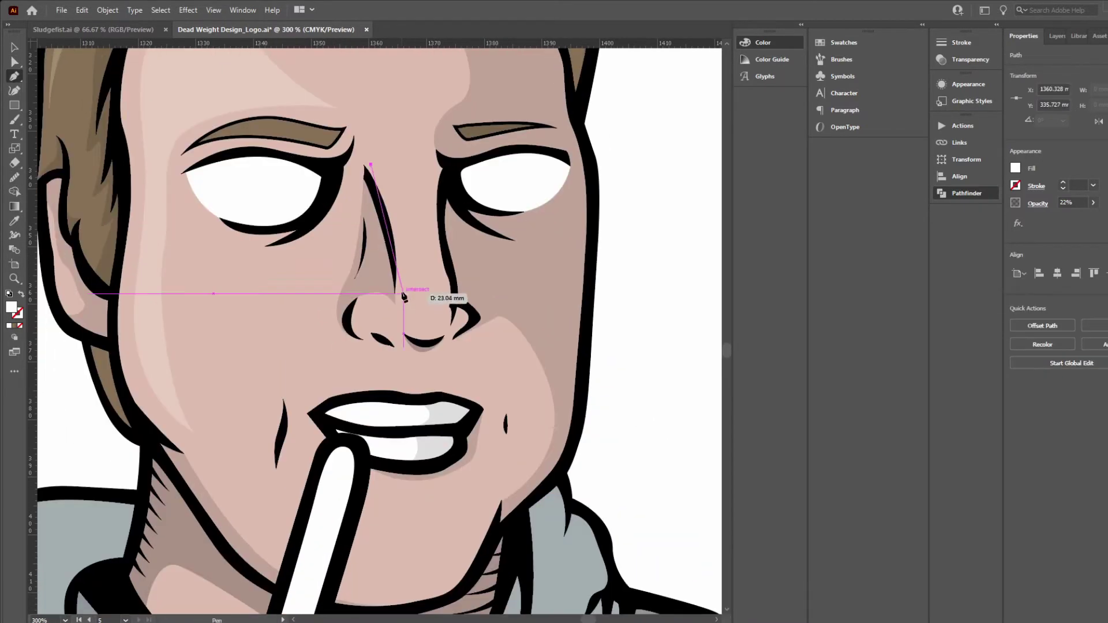
{"action": "left_click_drag", "start_coordinate": [403, 294], "coordinate": [402, 320]}
{"action": "left_click_drag", "start_coordinate": [425, 334], "coordinate": [408, 296]}
{"action": "left_click", "coordinate": [445, 319]}
{"action": "left_click_drag", "start_coordinate": [399, 254], "coordinate": [398, 288]}
{"action": "left_click_drag", "start_coordinate": [372, 198], "coordinate": [334, 152]}
Step: Refine the highlight shapes around the nose tip and nostril
{"action": "key", "text": "a"}
{"action": "left_click", "coordinate": [631, 248], "text": "ctrl"}
{"action": "left_click_drag", "start_coordinate": [416, 340], "coordinate": [434, 294]}
{"action": "left_click", "coordinate": [420, 327]}
{"action": "left_click_drag", "start_coordinate": [449, 305], "coordinate": [452, 307]}
Step: Draw a closed highlight on the cheek, curving below the eye to a point beside the nose and tapering down toward the mouth
{"action": "left_click", "coordinate": [315, 227]}
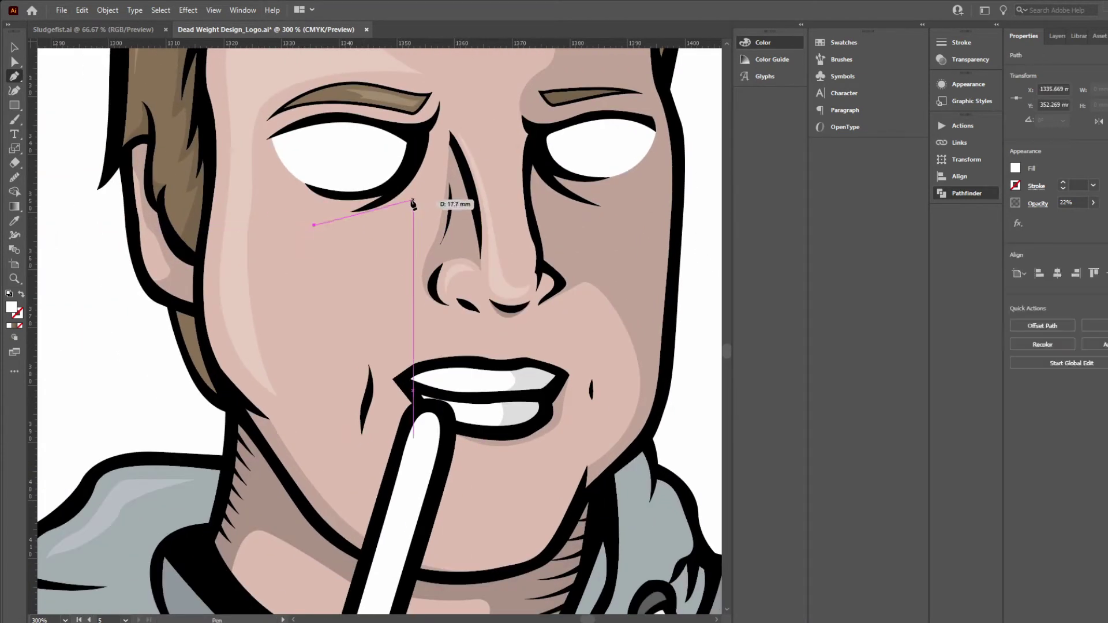
{"action": "left_click_drag", "start_coordinate": [413, 202], "coordinate": [434, 183]}
{"action": "left_click", "coordinate": [413, 202]}
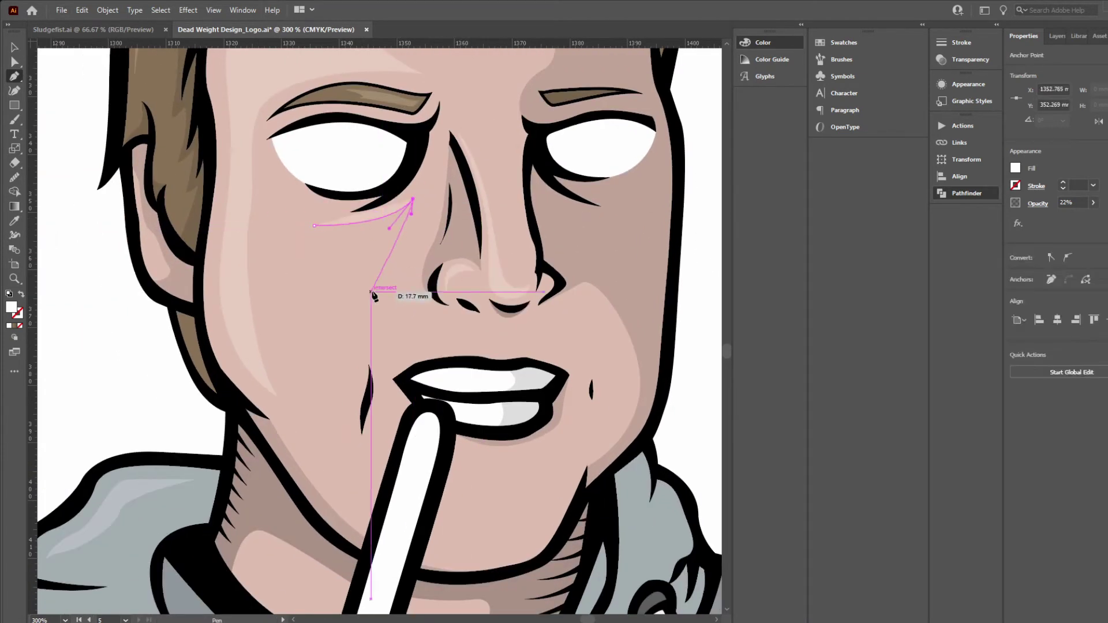
{"action": "mouse_move", "coordinate": [373, 305]}
{"action": "left_mouse_down"}
{"action": "mouse_move", "coordinate": [339, 347]}
{"action": "mouse_move", "coordinate": [369, 284]}
{"action": "left_mouse_up"}
{"action": "left_click", "coordinate": [332, 381]}
{"action": "left_click", "coordinate": [316, 226]}
Step: Reshape the cheek highlight's upper curve with its anchor points and handles
{"action": "mouse_move", "coordinate": [371, 241]}
{"action": "left_mouse_down"}
{"action": "mouse_move", "coordinate": [393, 242]}
{"action": "mouse_move", "coordinate": [382, 243]}
{"action": "left_mouse_up"}
{"action": "key", "text": "a"}
{"action": "left_click_drag", "start_coordinate": [393, 223], "coordinate": [387, 240]}
{"action": "left_click_drag", "start_coordinate": [310, 217], "coordinate": [366, 247]}
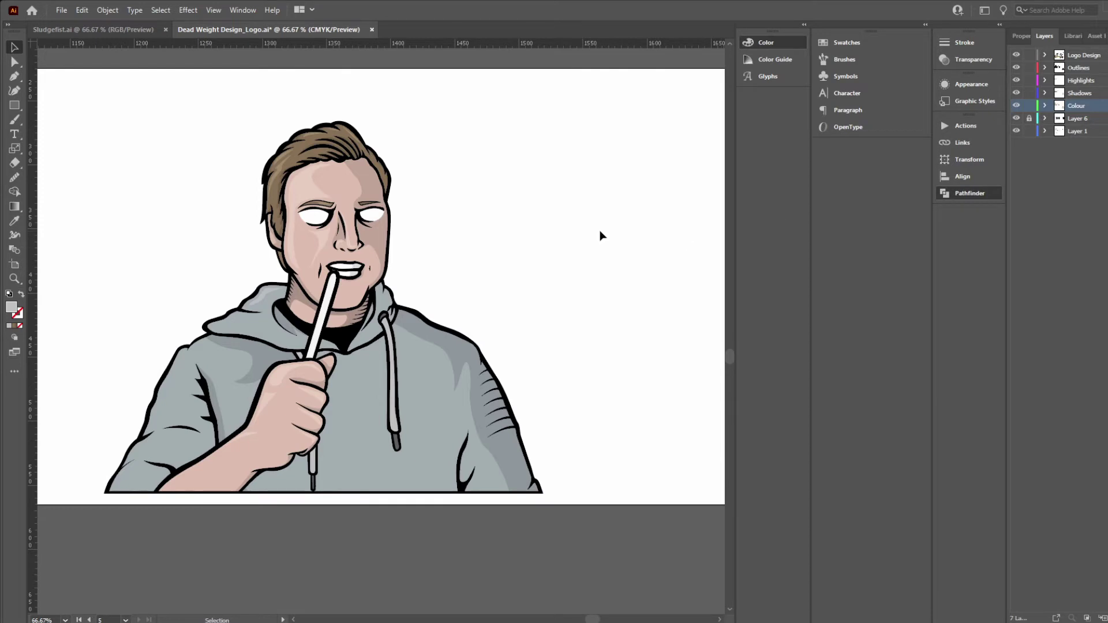
Step: Select the whole portrait and place a duplicate of it above the artboard
{"action": "key", "text": "space"}
{"action": "left_click_drag", "start_coordinate": [531, 236], "coordinate": [572, 231]}
{"action": "left_click_drag", "start_coordinate": [343, 282], "coordinate": [620, 506]}
{"action": "scroll", "coordinate": [611, 502], "scroll_direction": "down", "scroll_amount": 3}
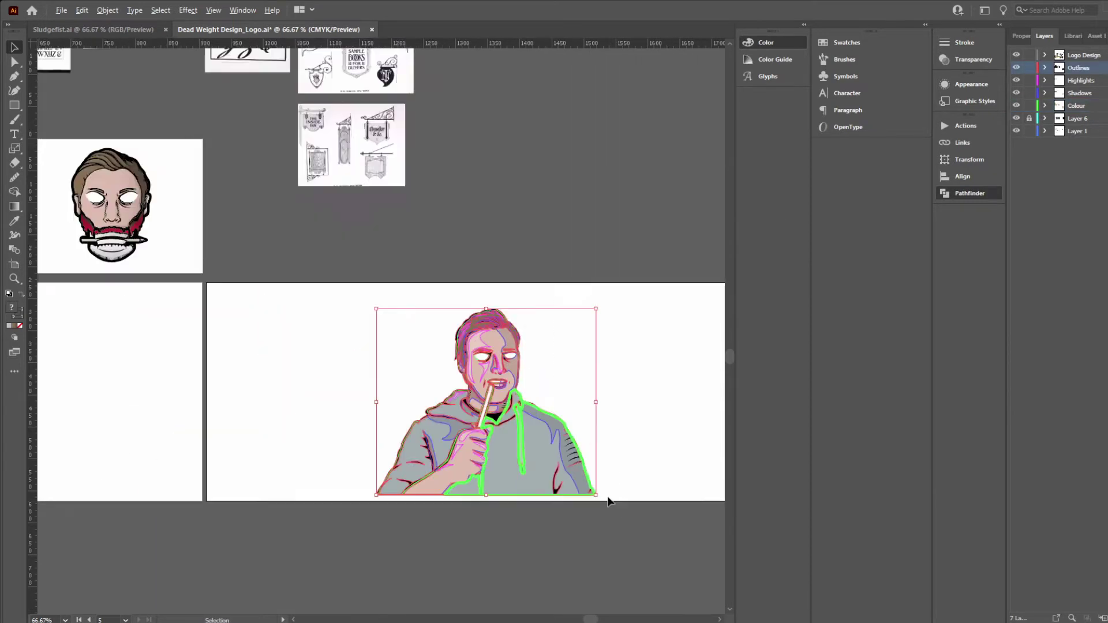
{"action": "left_click_drag", "start_coordinate": [518, 417], "coordinate": [552, 206]}
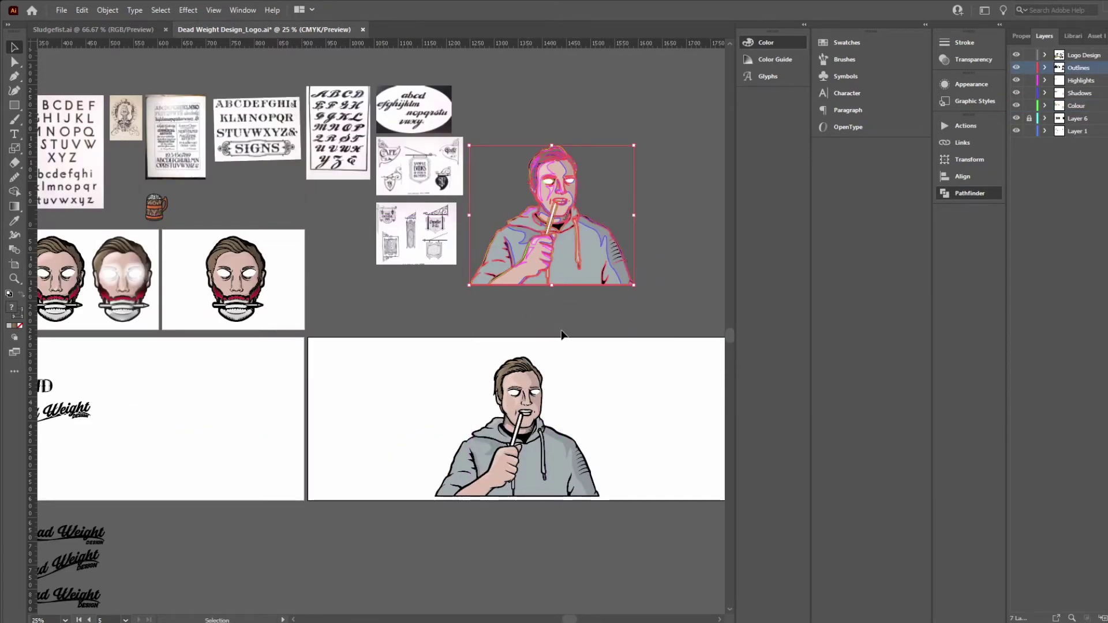
Step: Move the entire portrait on the artboard to the Logo Design layer and lock the Outlines, Highlights, Shadows and Colour layers
{"action": "left_click", "coordinate": [563, 331]}
{"action": "scroll", "coordinate": [512, 468], "scroll_direction": "up", "scroll_amount": 4}
{"action": "key", "text": "space"}
{"action": "left_click_drag", "start_coordinate": [511, 444], "coordinate": [404, 450]}
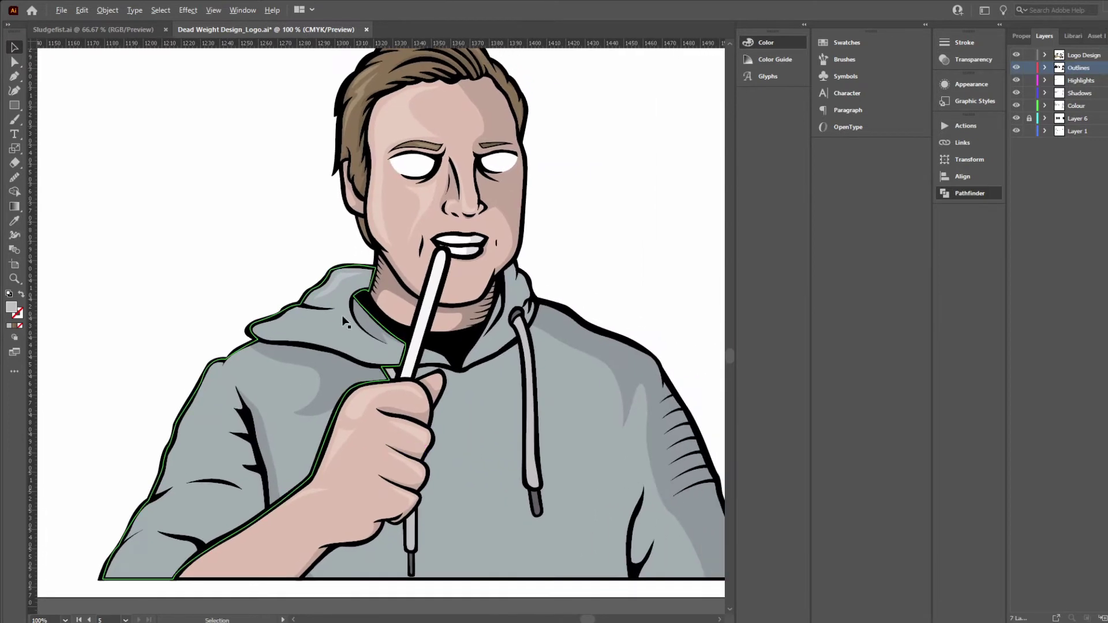
{"action": "scroll", "coordinate": [283, 282], "scroll_direction": "down", "scroll_amount": 1}
{"action": "key", "text": "ctrl+a"}
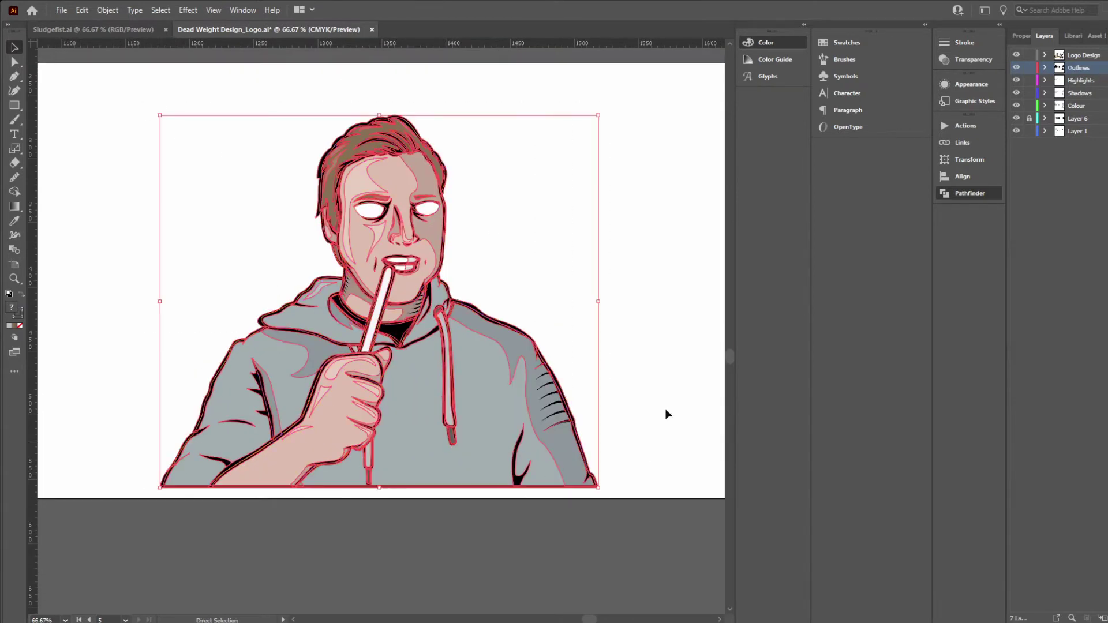
{"action": "left_click_drag", "start_coordinate": [1107, 68], "coordinate": [1106, 56]}
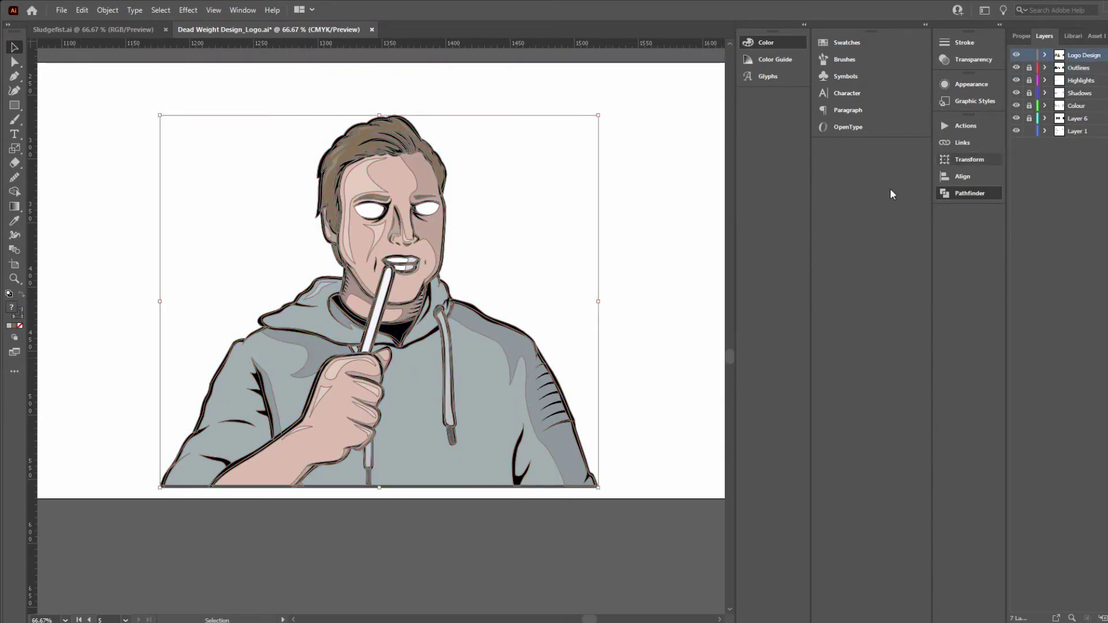
{"action": "left_click", "coordinate": [642, 247]}
Step: Draw an unfilled circle over the portrait and scale it down to about 280 mm across
{"action": "left_click_drag", "start_coordinate": [396, 305], "coordinate": [604, 359]}
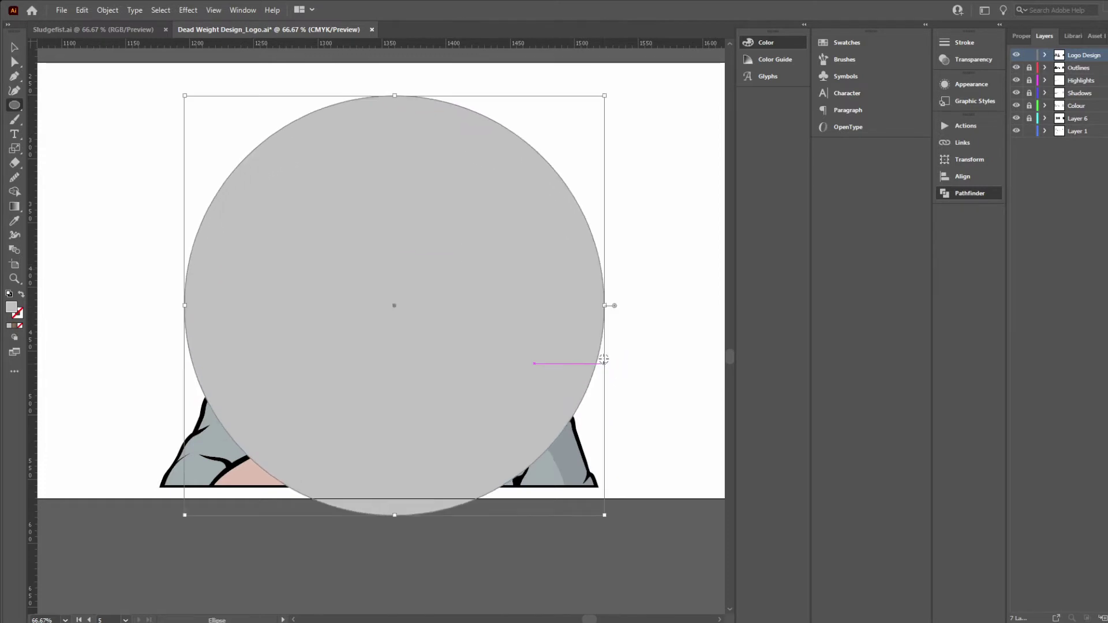
{"action": "left_click", "coordinate": [20, 294]}
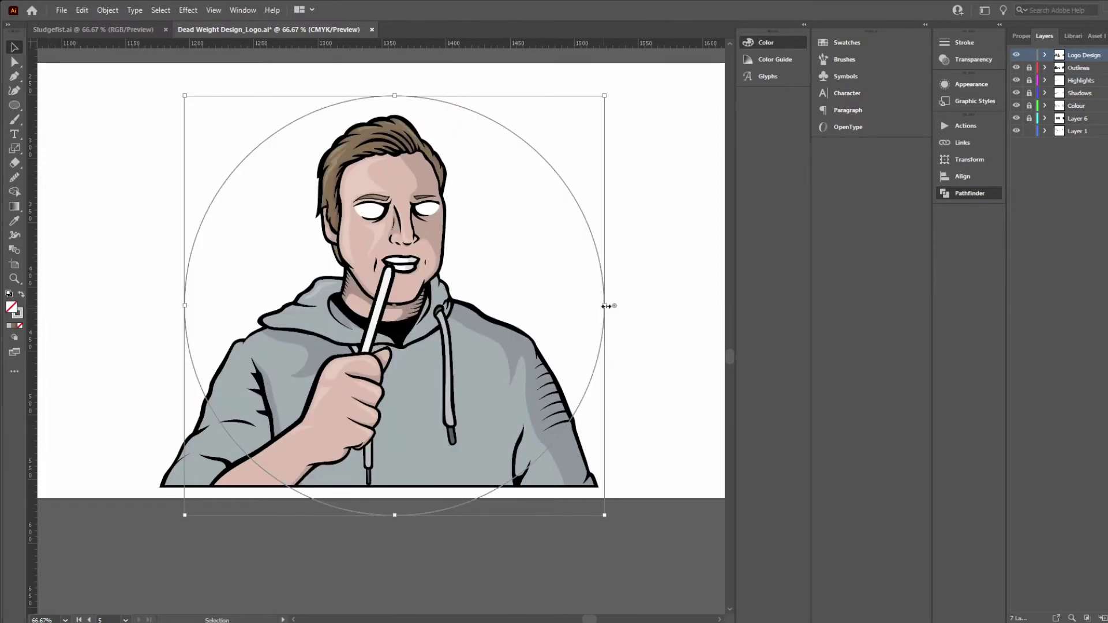
{"action": "left_click_drag", "start_coordinate": [606, 306], "coordinate": [574, 305]}
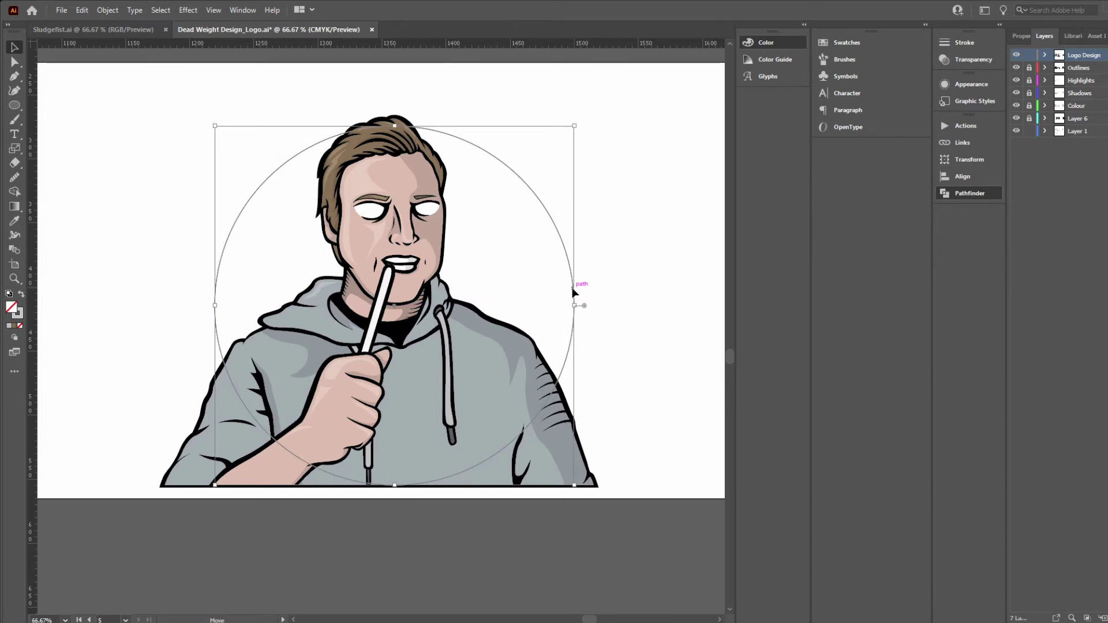
Step: Centre the circle horizontally on the portrait and raise it so its upper edge clears the hair
{"action": "left_click", "coordinate": [496, 348]}
{"action": "left_click", "coordinate": [836, 137]}
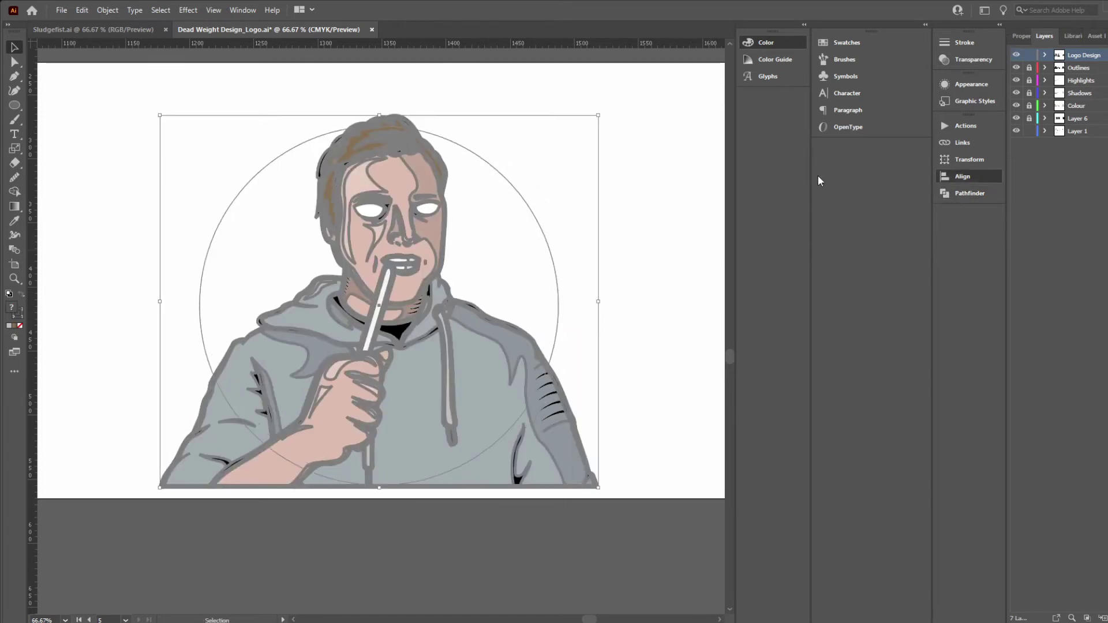
{"action": "left_click", "coordinate": [549, 249]}
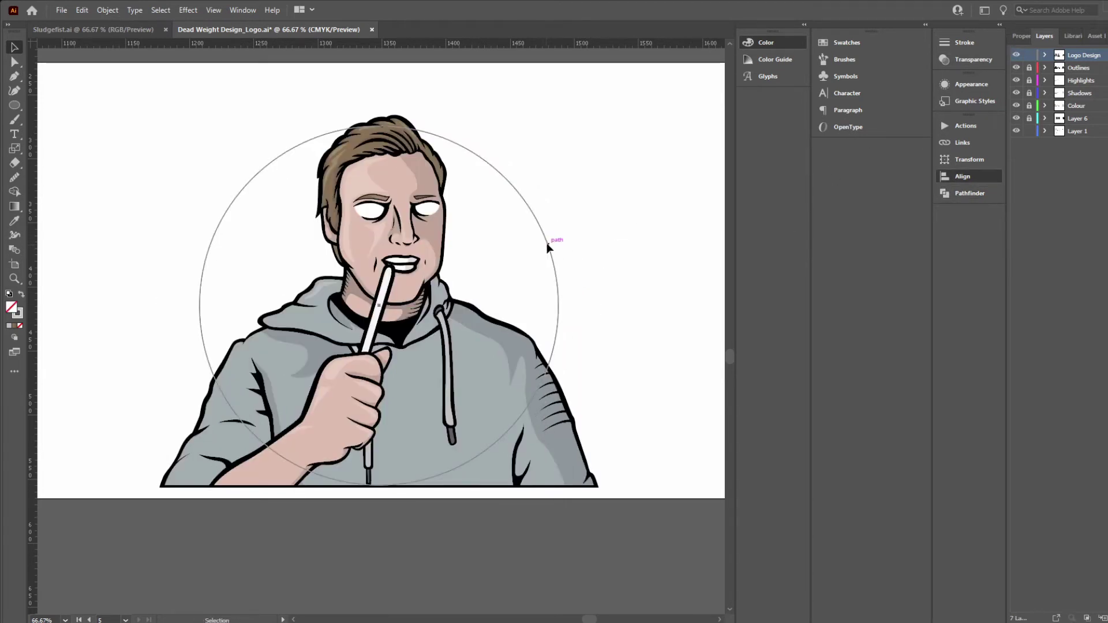
{"action": "left_click_drag", "start_coordinate": [547, 242], "coordinate": [546, 227]}
{"action": "left_click", "coordinate": [588, 261]}
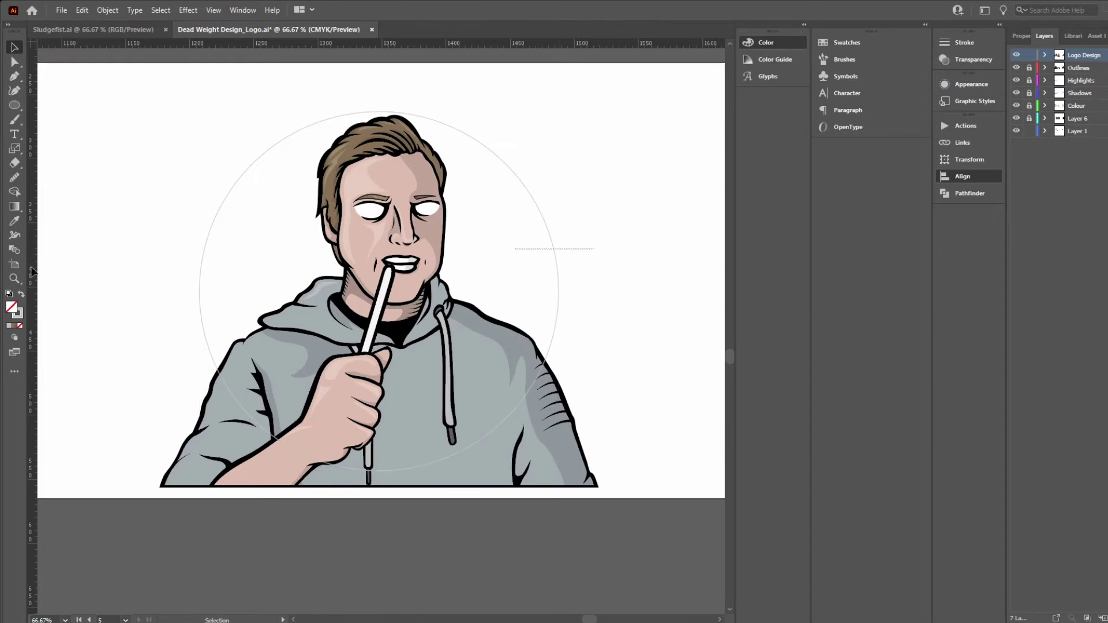
Step: Swap the circle's fill and stroke and use it as a clipping mask for the portrait
{"action": "left_click", "coordinate": [21, 294]}
{"action": "left_click_drag", "start_coordinate": [495, 370], "coordinate": [467, 377]}
{"action": "key", "text": "ctrl+7"}
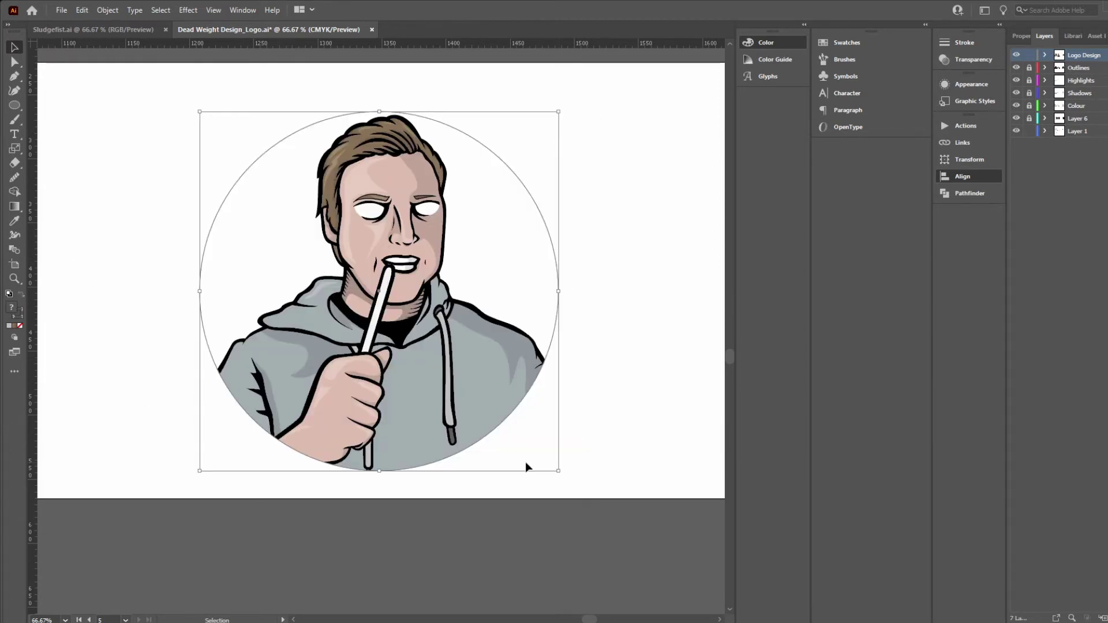
{"action": "left_click", "coordinate": [526, 463]}
{"action": "left_click_drag", "start_coordinate": [569, 380], "coordinate": [579, 410]}
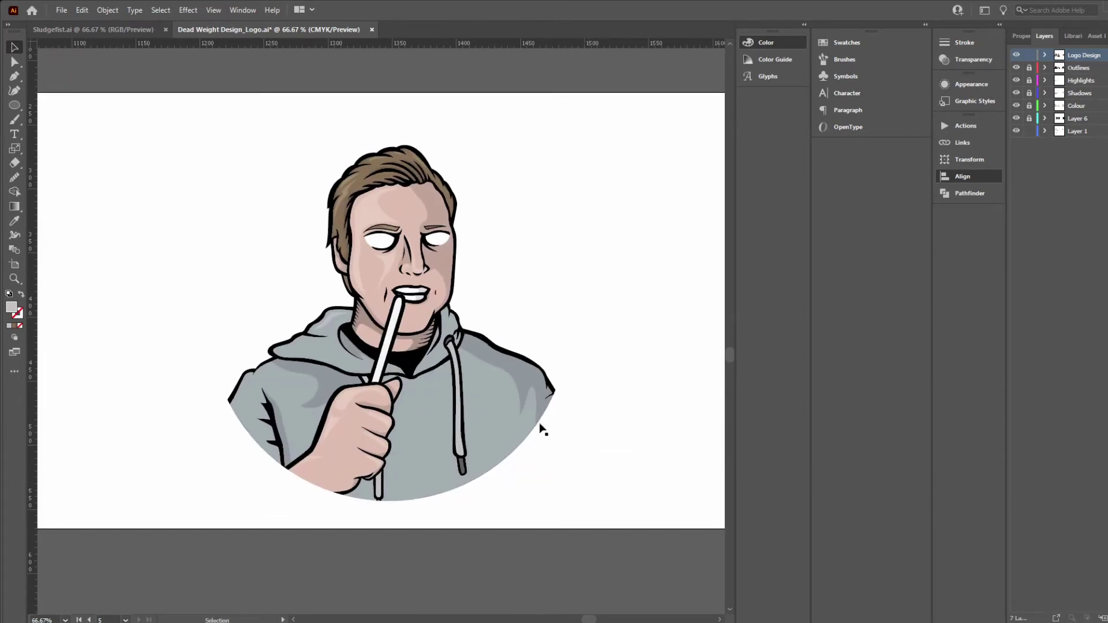
Step: Isolate the black outline group inside the clipped portrait and ungroup its shapes
{"action": "scroll", "coordinate": [501, 409], "scroll_direction": "up", "scroll_amount": 1}
{"action": "scroll", "coordinate": [501, 409], "scroll_direction": "down", "scroll_amount": 3}
{"action": "left_click_drag", "start_coordinate": [501, 408], "coordinate": [600, 398]}
{"action": "scroll", "coordinate": [602, 386], "scroll_direction": "down", "scroll_amount": 2}
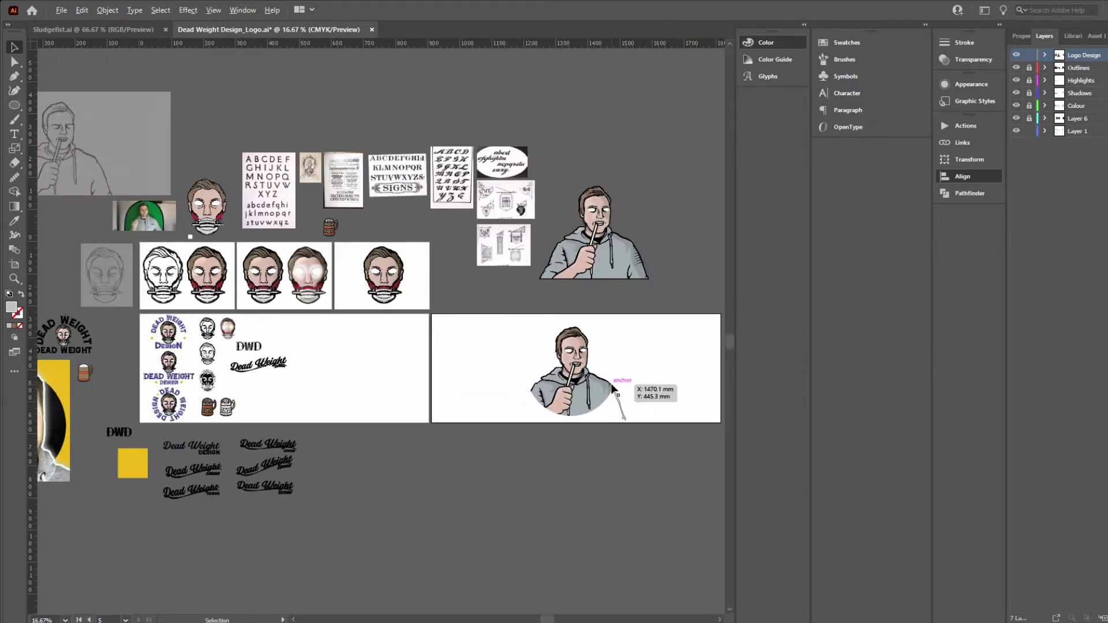
{"action": "scroll", "coordinate": [614, 385], "scroll_direction": "up", "scroll_amount": 4}
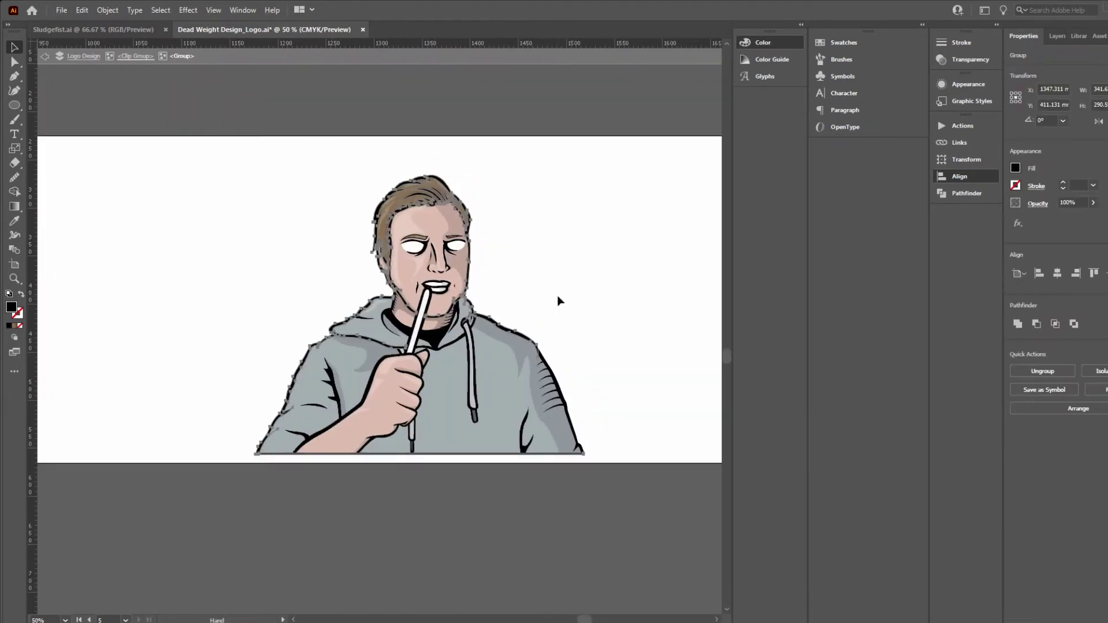
{"action": "left_click", "coordinate": [280, 329]}
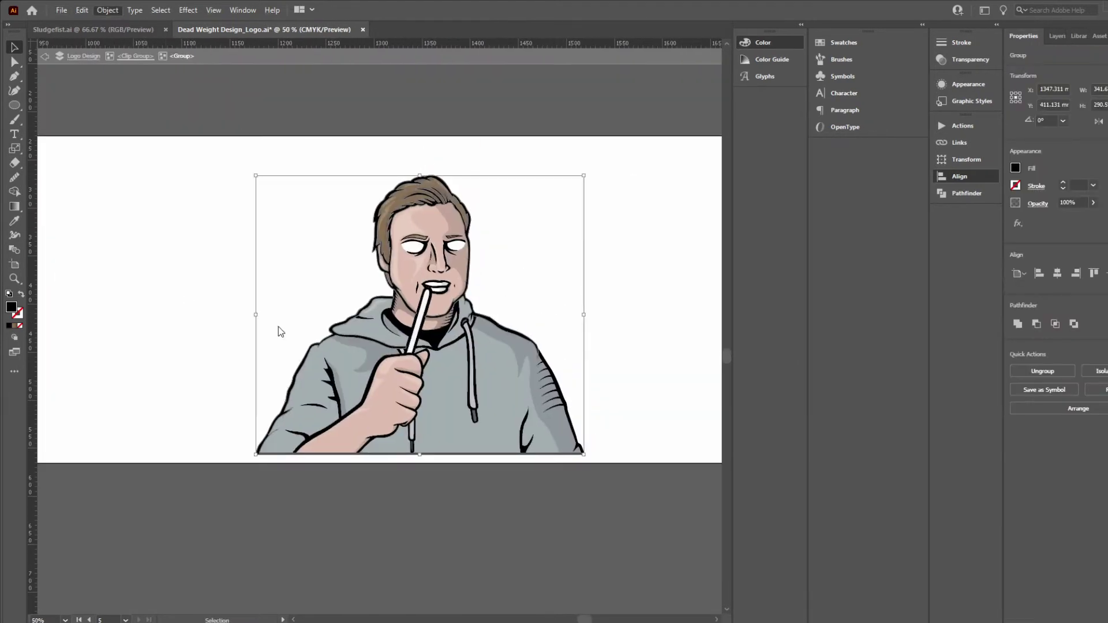
{"action": "key", "text": "ctrl+shift+g"}
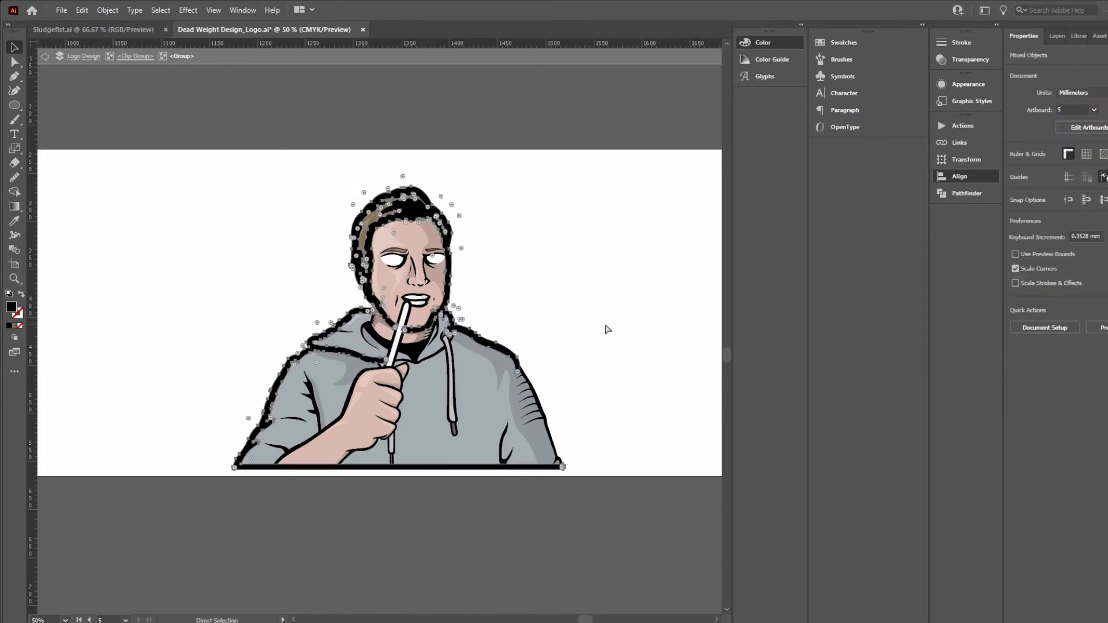
{"action": "left_click", "coordinate": [546, 368]}
{"action": "left_click", "coordinate": [559, 376]}
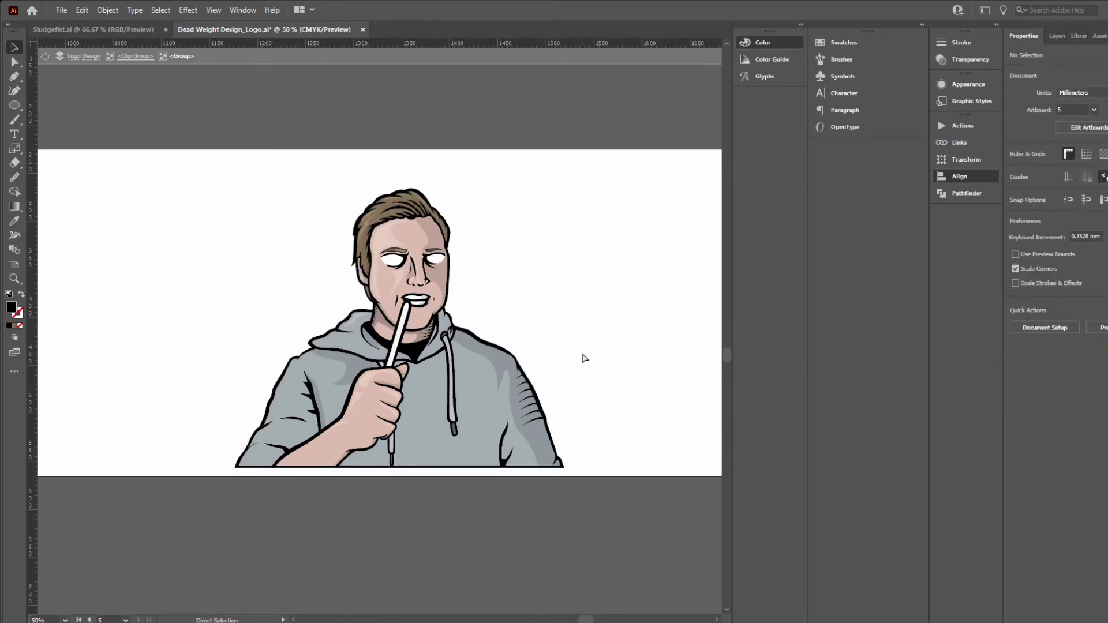
Step: Unite the outline shapes with Pathfinder, thicken the portrait's outer outline behind the artwork and exit isolation mode
{"action": "left_click", "coordinate": [536, 396]}
{"action": "left_click", "coordinate": [1016, 324]}
{"action": "left_click", "coordinate": [831, 129]}
{"action": "left_click", "coordinate": [793, 175]}
{"action": "left_click", "coordinate": [107, 10]}
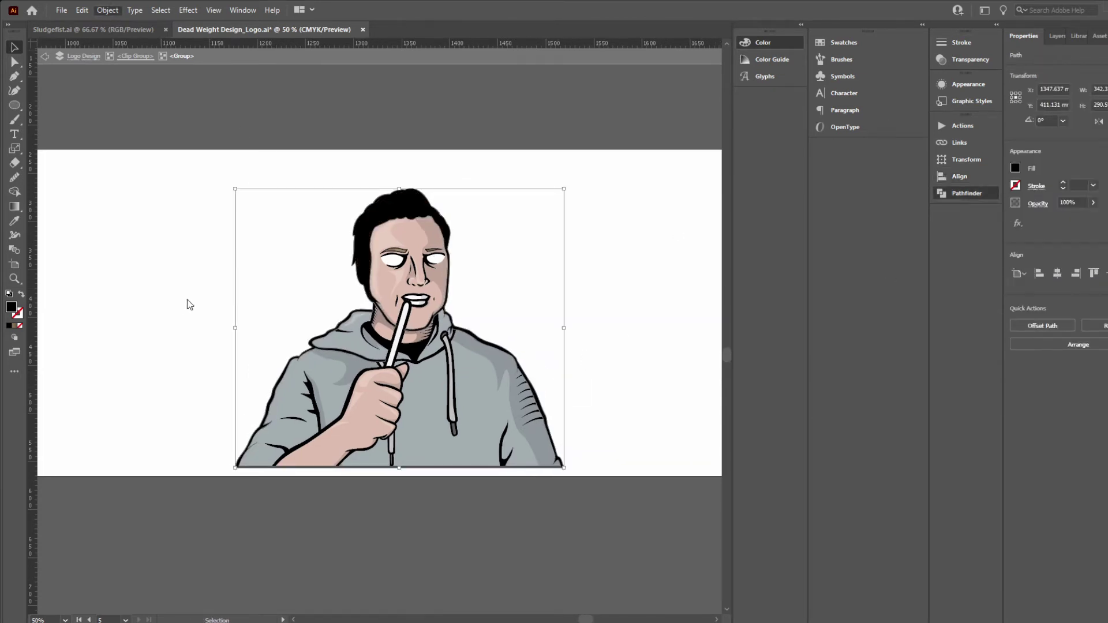
{"action": "left_click", "coordinate": [454, 217]}
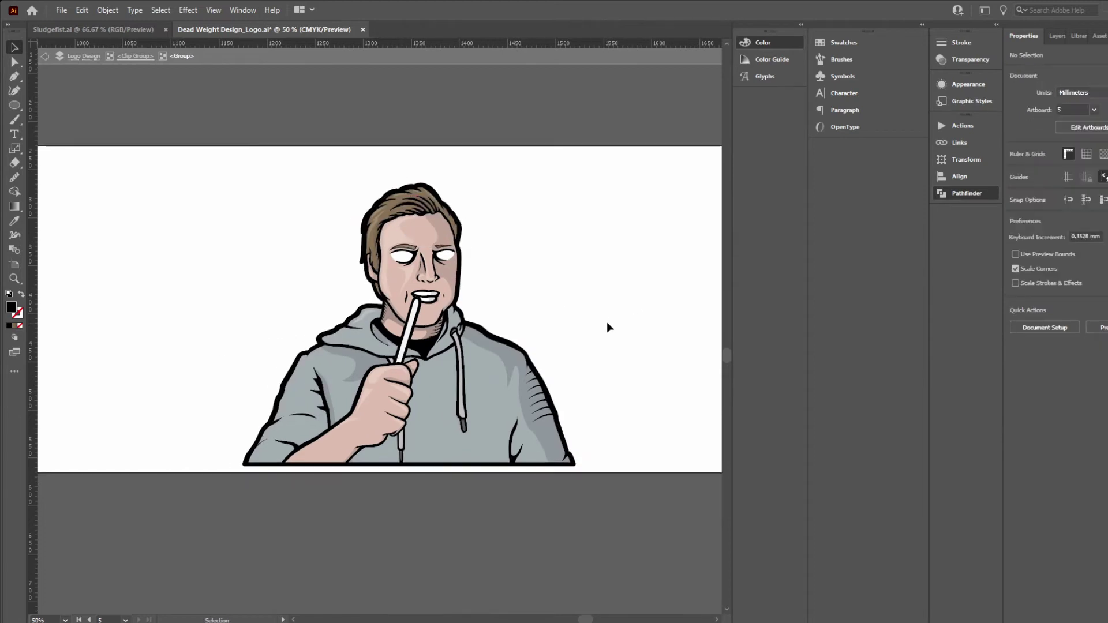
{"action": "double_click", "coordinate": [607, 325]}
Step: Draw a narrow closed highlight along one edge of the stick, from the hand up to its rounded tip
{"action": "scroll", "coordinate": [603, 275], "scroll_direction": "up", "scroll_amount": 2}
{"action": "left_click_drag", "start_coordinate": [453, 354], "coordinate": [559, 324]}
{"action": "scroll", "coordinate": [482, 277], "scroll_direction": "up", "scroll_amount": 3}
{"action": "key", "text": "p"}
{"action": "left_click_drag", "start_coordinate": [424, 314], "coordinate": [490, 375]}
{"action": "left_click", "coordinate": [1058, 37]}
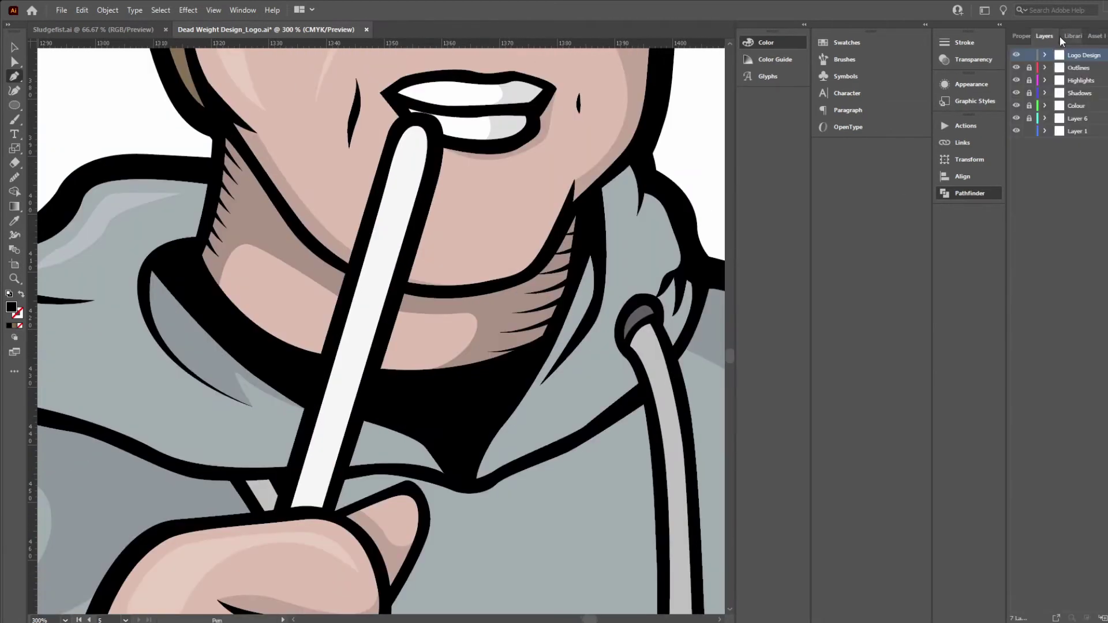
{"action": "left_click", "coordinate": [301, 508]}
{"action": "left_click", "coordinate": [415, 131]}
{"action": "left_click_drag", "start_coordinate": [399, 151], "coordinate": [393, 175]}
{"action": "left_click", "coordinate": [295, 507]}
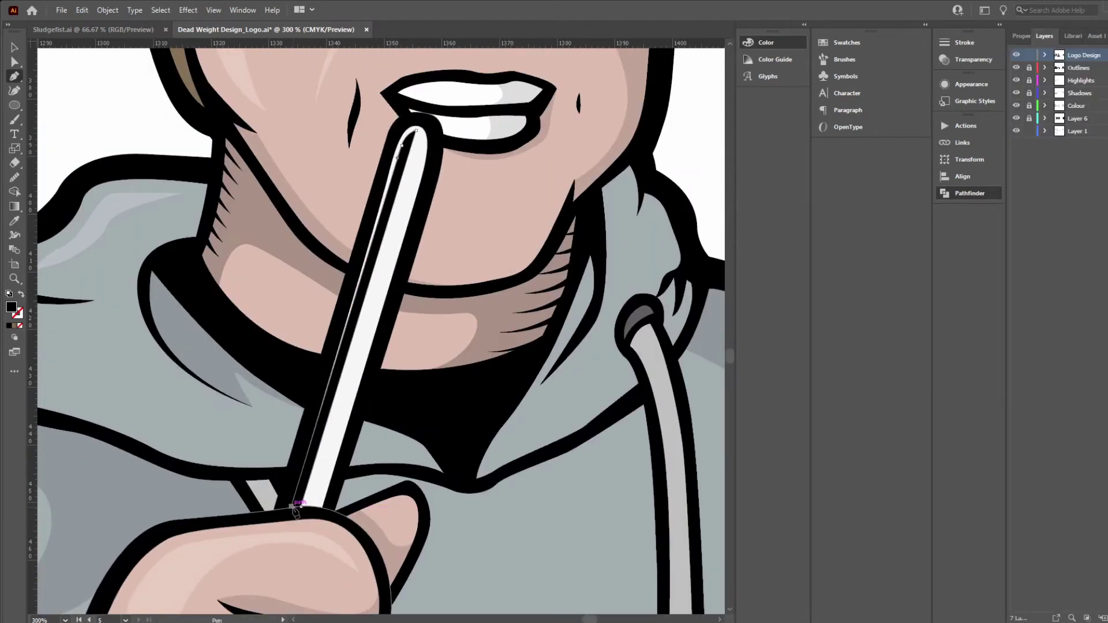
{"action": "left_click", "coordinate": [301, 507]}
Step: Fill the stick highlight with the white sampled from the teeth
{"action": "key", "text": "i"}
{"action": "left_click", "coordinate": [462, 126]}
{"action": "key", "text": "v"}
{"action": "left_click", "coordinate": [682, 174]}
Step: Adjust the lower anchor point of the stick highlight so it ends beneath the hand's outline
{"action": "left_click_drag", "start_coordinate": [527, 247], "coordinate": [497, 305]}
{"action": "scroll", "coordinate": [445, 433], "scroll_direction": "up", "scroll_amount": 6}
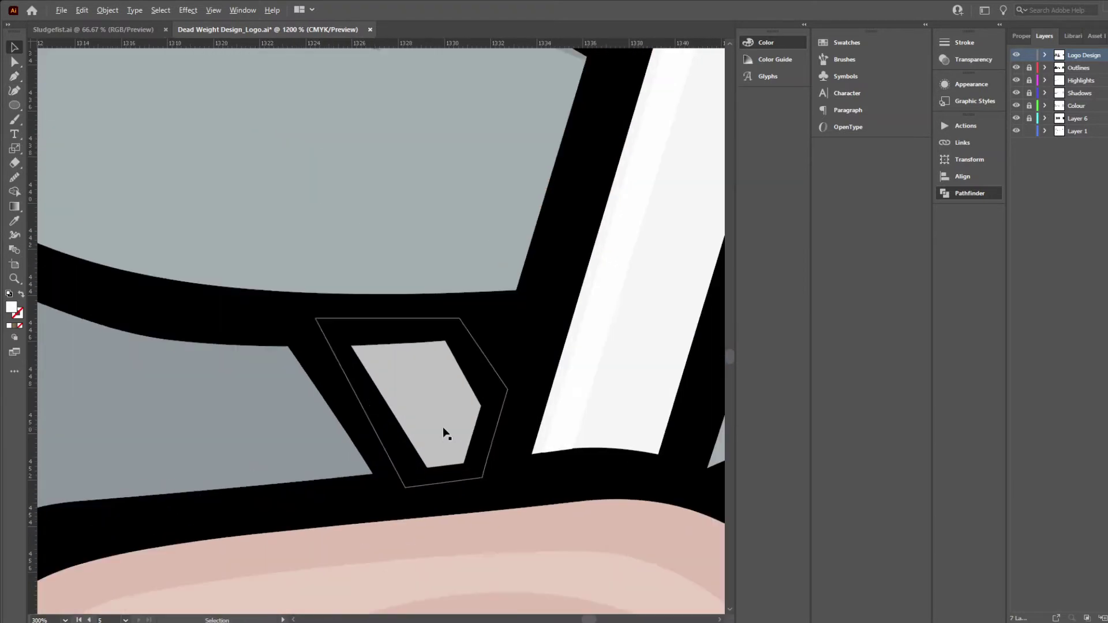
{"action": "key", "text": "a"}
{"action": "left_click", "coordinate": [567, 445]}
{"action": "left_click_drag", "start_coordinate": [536, 466], "coordinate": [538, 464]}
{"action": "scroll", "coordinate": [441, 341], "scroll_direction": "down", "scroll_amount": 10}
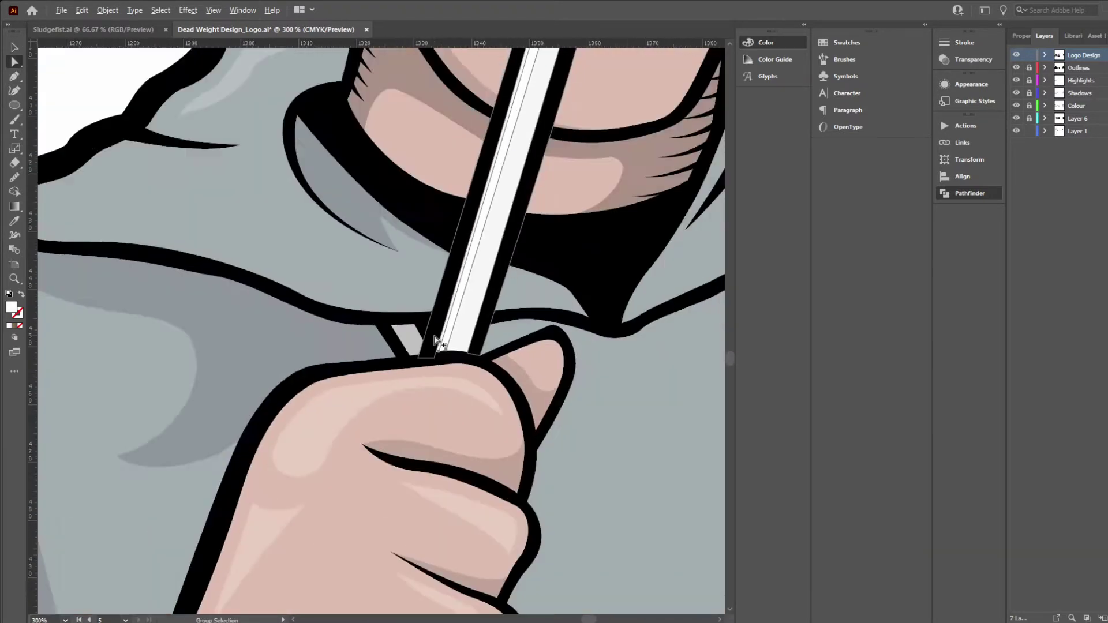
{"action": "scroll", "coordinate": [613, 244], "scroll_direction": "down", "scroll_amount": 2}
{"action": "left_click_drag", "start_coordinate": [613, 266], "coordinate": [588, 319]}
{"action": "left_click", "coordinate": [548, 252]}
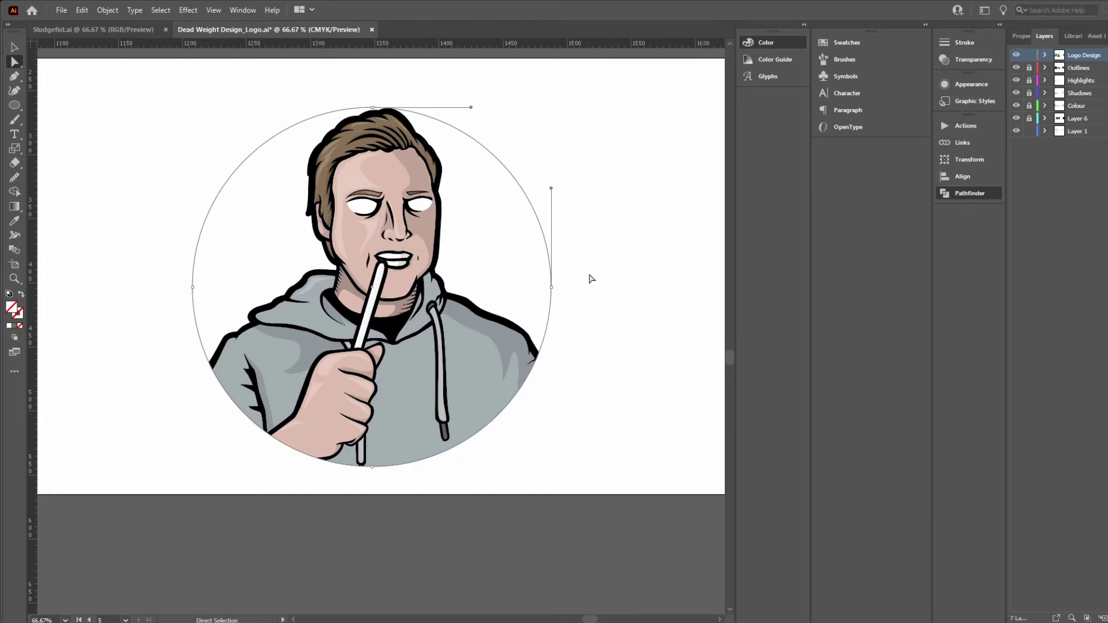
{"action": "left_click", "coordinate": [589, 274]}
Step: Try to move the clipped portrait onto the neighbouring logo artboard
{"action": "key", "text": "v"}
{"action": "scroll", "coordinate": [594, 254], "scroll_direction": "down", "scroll_amount": 4}
{"action": "left_click_drag", "start_coordinate": [594, 254], "coordinate": [580, 322]}
{"action": "left_click", "coordinate": [524, 337]}
{"action": "left_click_drag", "start_coordinate": [459, 282], "coordinate": [576, 385]}
{"action": "left_click_drag", "start_coordinate": [542, 340], "coordinate": [341, 335]}
{"action": "key", "text": "ctrl+z"}
{"action": "left_click_drag", "start_coordinate": [551, 359], "coordinate": [349, 353]}
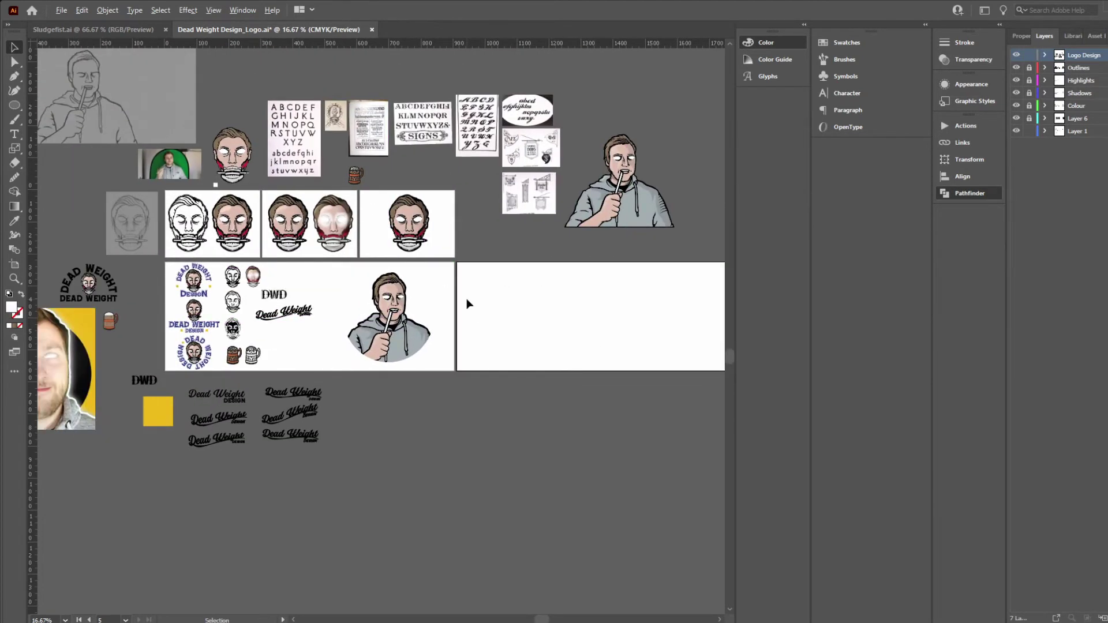
{"action": "scroll", "coordinate": [471, 288], "scroll_direction": "up", "scroll_amount": 2}
{"action": "key", "text": "ctrl+z"}
Step: Copy the clipping circle from inside the clip group and paste it in place in front of the portrait
{"action": "scroll", "coordinate": [557, 328], "scroll_direction": "up", "scroll_amount": 2}
{"action": "left_click_drag", "start_coordinate": [557, 327], "coordinate": [586, 263]}
{"action": "double_click", "coordinate": [549, 371]}
{"action": "left_click", "coordinate": [548, 372]}
{"action": "key", "text": "ctrl+c"}
{"action": "double_click", "coordinate": [589, 350]}
{"action": "key", "text": "ctrl+f"}
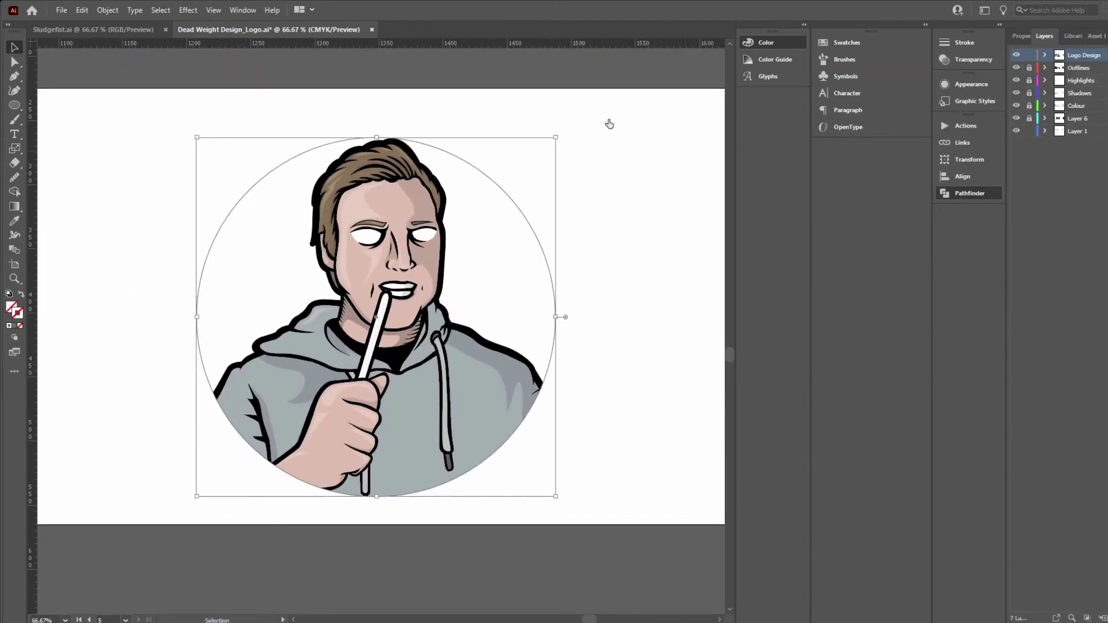
Step: Give the pasted circle a 28 pt yellow stroke with no fill
{"action": "left_click", "coordinate": [1021, 36]}
{"action": "left_click", "coordinate": [1063, 183]}
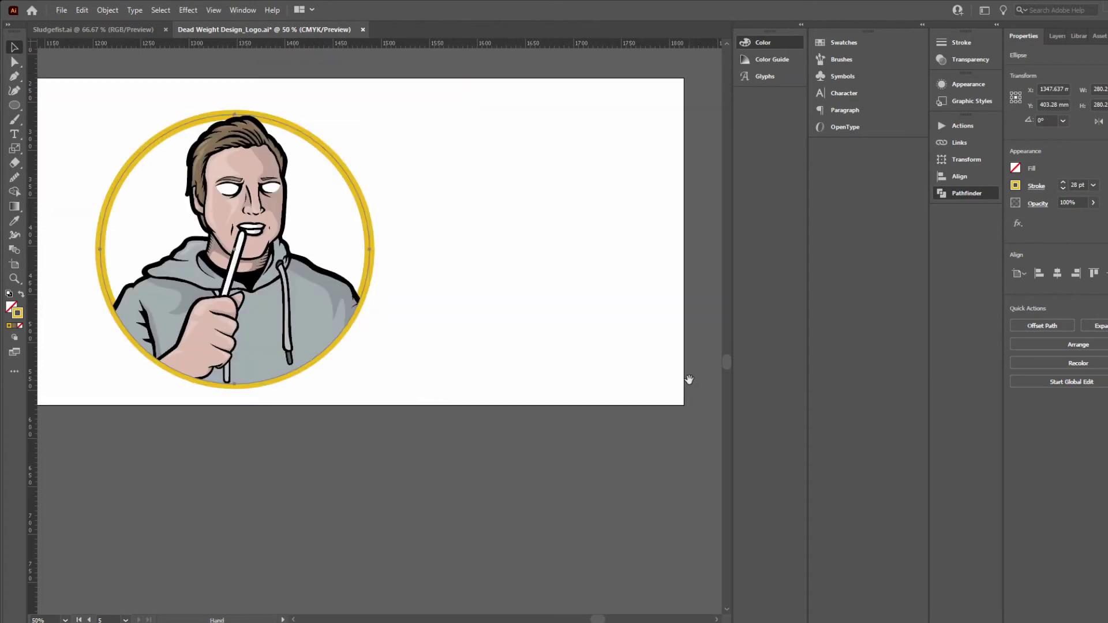
{"action": "left_click", "coordinate": [550, 278]}
{"action": "left_click_drag", "start_coordinate": [336, 318], "coordinate": [562, 452]}
{"action": "scroll", "coordinate": [464, 324], "scroll_direction": "up", "scroll_amount": 2}
Step: Arrange the portrait over the yellow ring and bring a copy of the ring to the front
{"action": "key", "text": "a"}
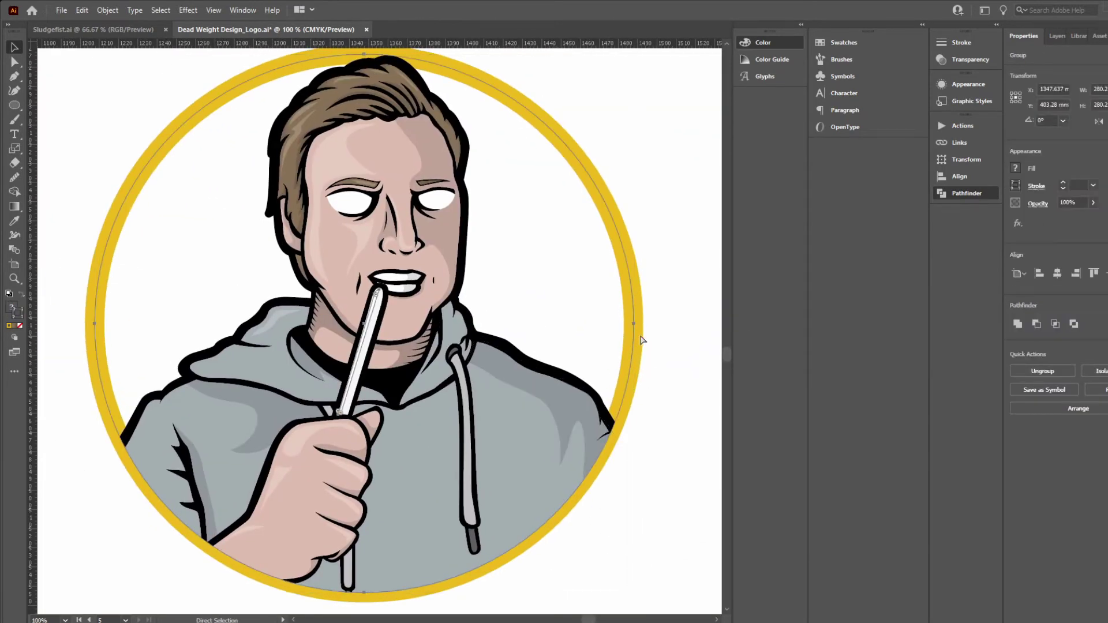
{"action": "left_click", "coordinate": [635, 334]}
{"action": "key", "text": "v"}
{"action": "left_click", "coordinate": [616, 410]}
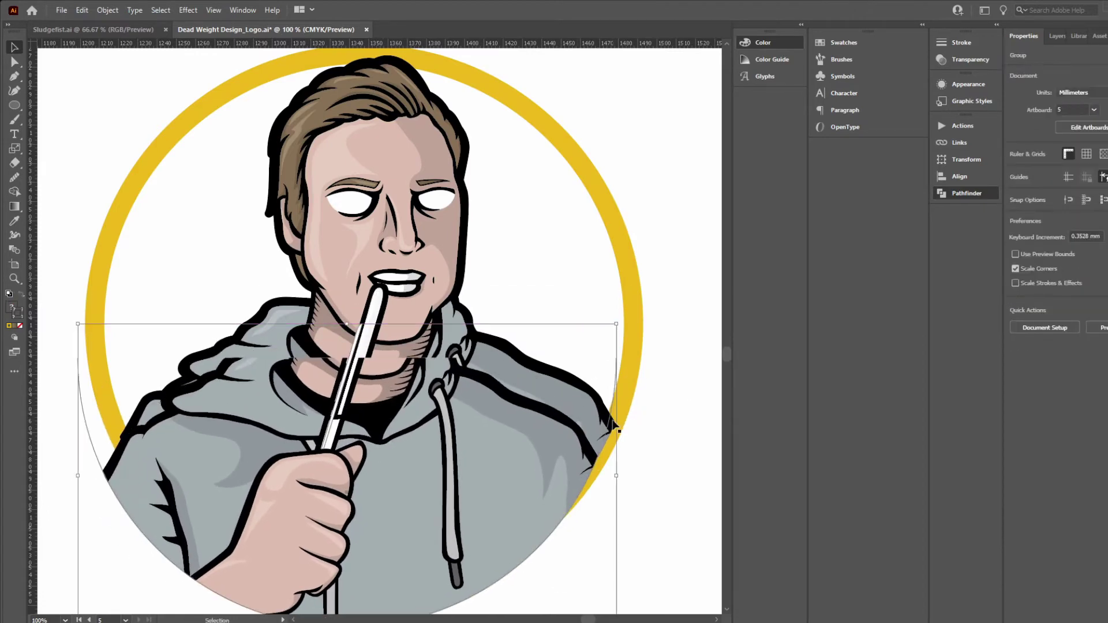
{"action": "left_click", "coordinate": [631, 354]}
{"action": "key", "text": "ctrl+shift+]"}
Step: Delete the front ring's uppermost anchor point so only its lower half overlaps the portrait
{"action": "key", "text": "a"}
{"action": "left_click", "coordinate": [365, 53]}
{"action": "key", "text": "Delete"}
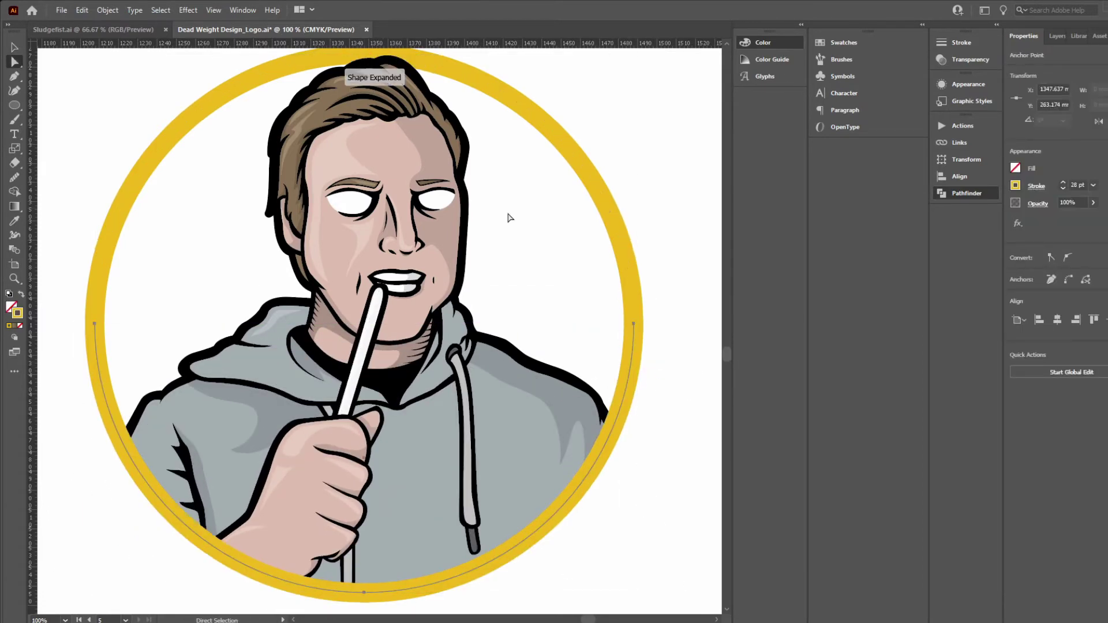
{"action": "left_click", "coordinate": [508, 218]}
{"action": "scroll", "coordinate": [613, 467], "scroll_direction": "down", "scroll_amount": 2}
{"action": "scroll", "coordinate": [561, 352], "scroll_direction": "up", "scroll_amount": 3}
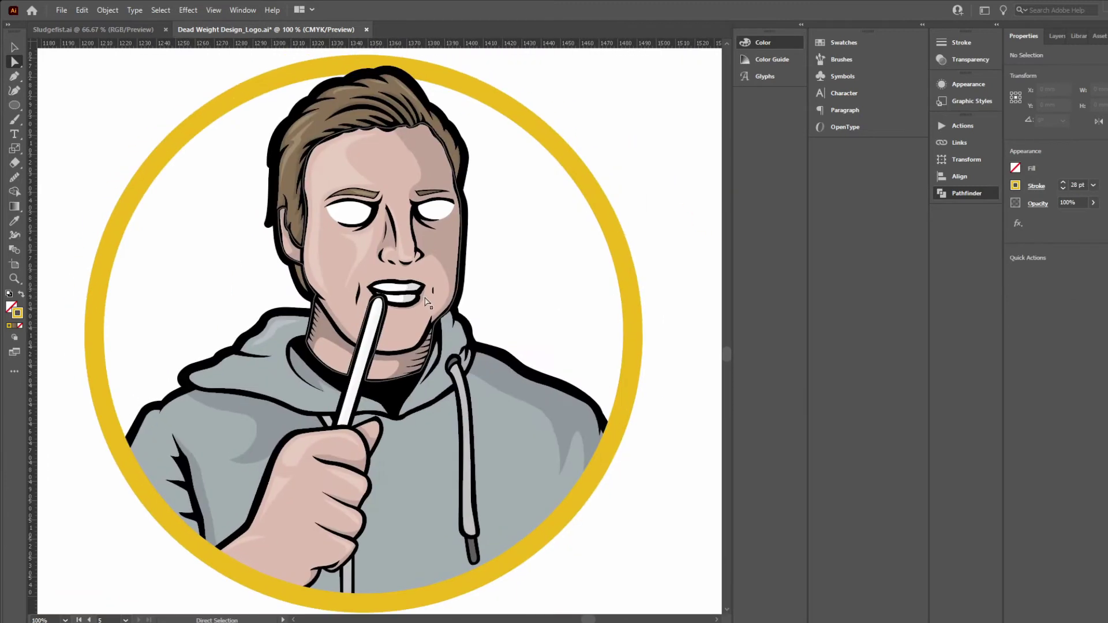
Step: Draw a smaller black-filled circle without a stroke behind the portrait, concentric with the yellow ring
{"action": "key", "text": "v"}
{"action": "double_click", "coordinate": [456, 207]}
{"action": "key", "text": "l"}
{"action": "left_click_drag", "start_coordinate": [387, 311], "coordinate": [572, 370]}
{"action": "key", "text": "v"}
{"action": "key", "text": "shift+x"}
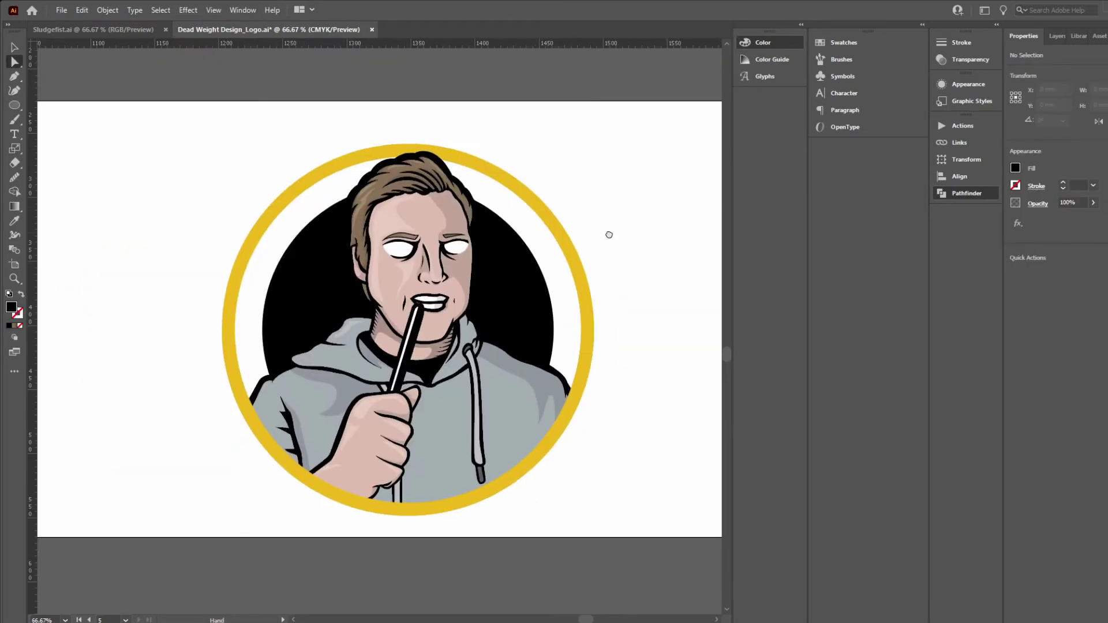
Step: Recolour the inner circle with the yellow sampled from the ring and make the see-through stick solid white
{"action": "left_click", "coordinate": [511, 245]}
{"action": "key", "text": "i"}
{"action": "left_click", "coordinate": [548, 222]}
{"action": "key", "text": "v"}
{"action": "left_click", "coordinate": [628, 225]}
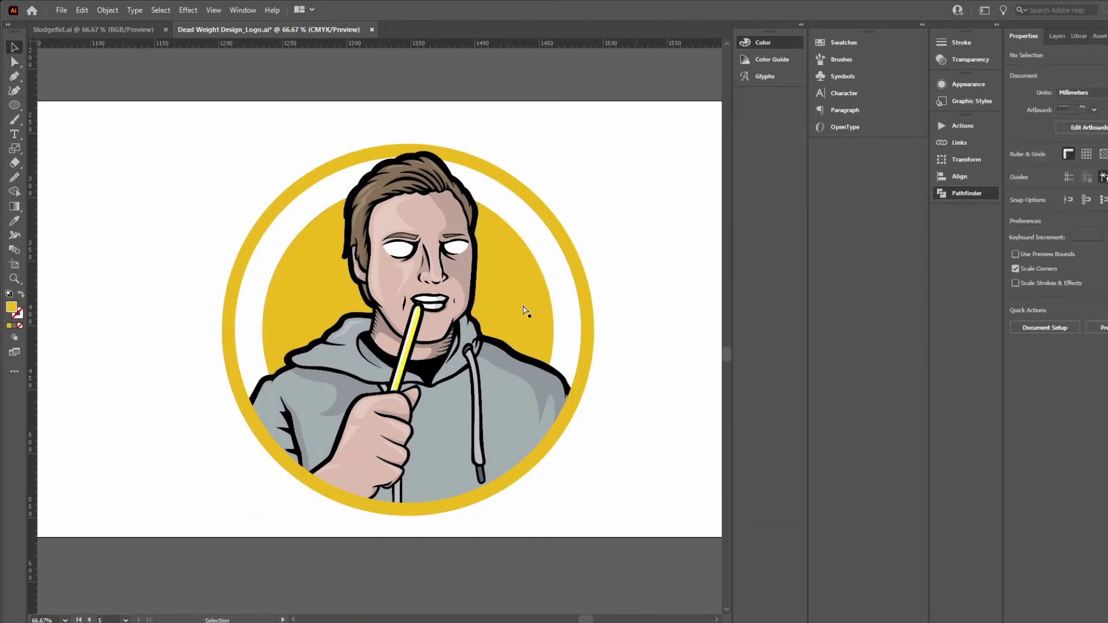
{"action": "left_click", "coordinate": [525, 308]}
{"action": "left_click", "coordinate": [704, 315]}
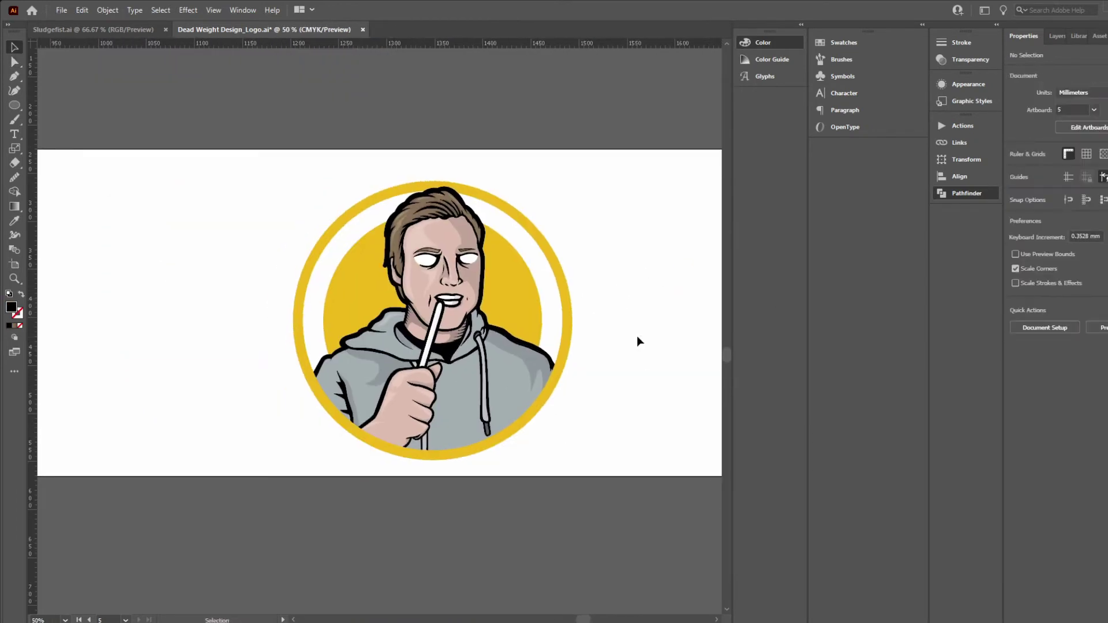
{"action": "key", "text": "ctrl+plus"}
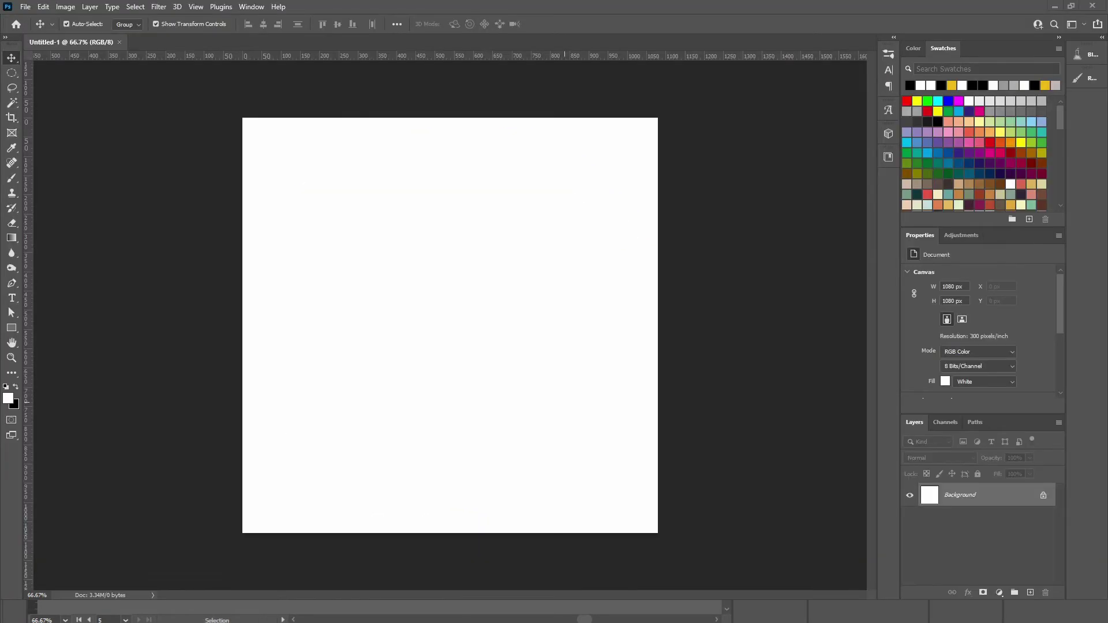
Step: Switch to Photoshop, paste the badge artwork into the blank 1080 px canvas, and enlarge and centre it
{"action": "left_click", "coordinate": [573, 188]}
{"action": "left_click_drag", "start_coordinate": [690, 325], "coordinate": [678, 326]}
{"action": "left_click_drag", "start_coordinate": [607, 343], "coordinate": [607, 351]}
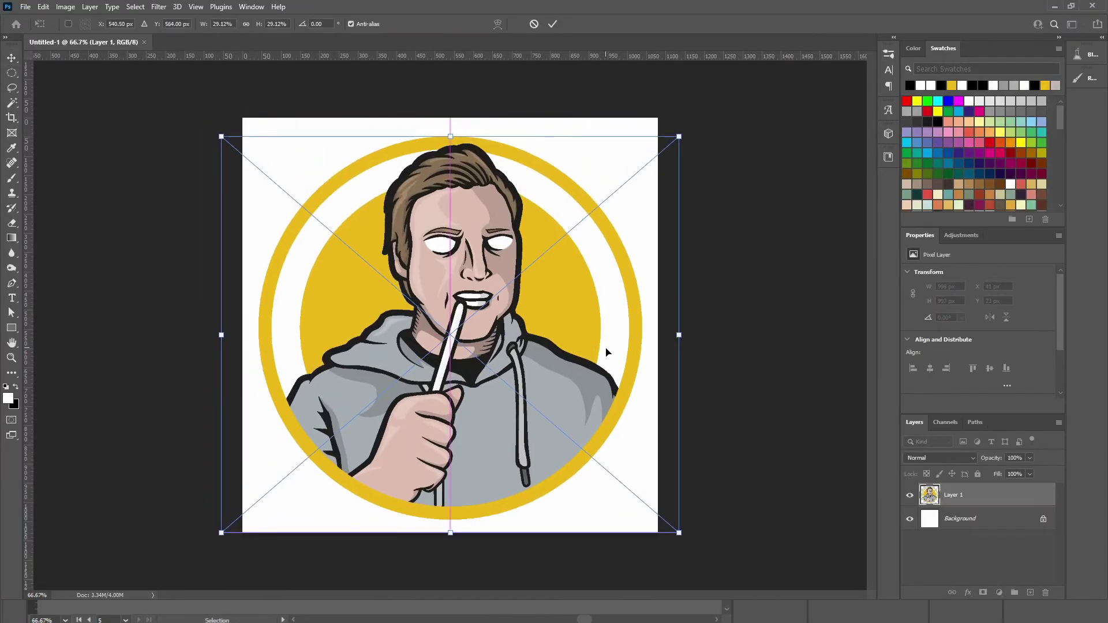
{"action": "left_click_drag", "start_coordinate": [678, 334], "coordinate": [688, 336]}
{"action": "key", "text": "Return"}
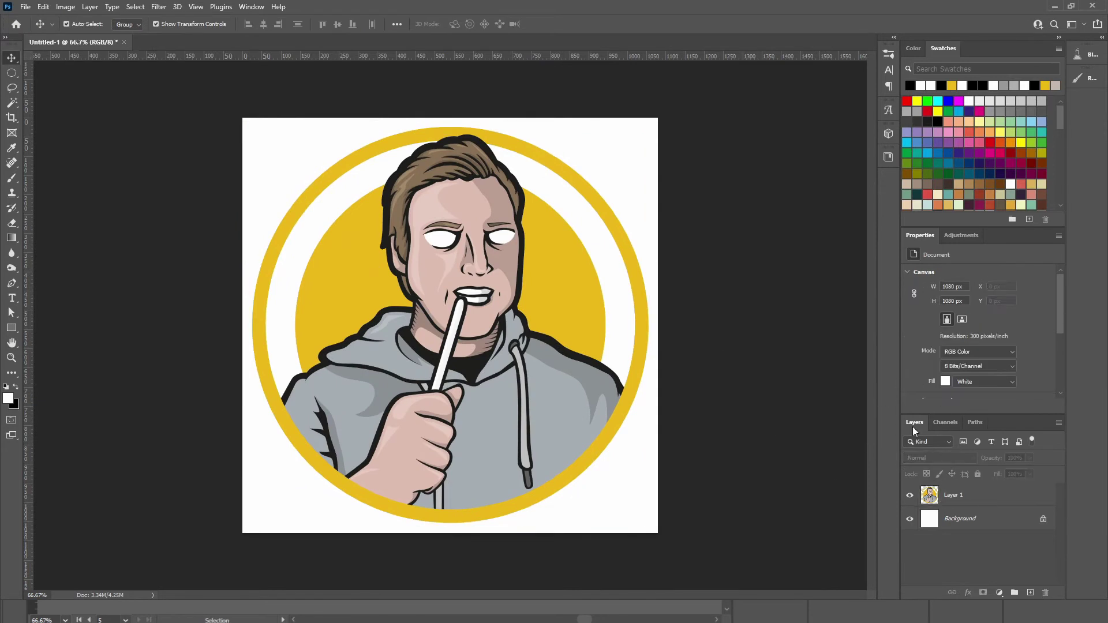
Step: Add a layer beneath the badge and fill it with the near-black colour sampled from the portrait's outline
{"action": "left_click", "coordinate": [1030, 593], "text": "ctrl"}
{"action": "key", "text": "g"}
{"action": "key", "text": "d"}
{"action": "left_click", "coordinate": [607, 352]}
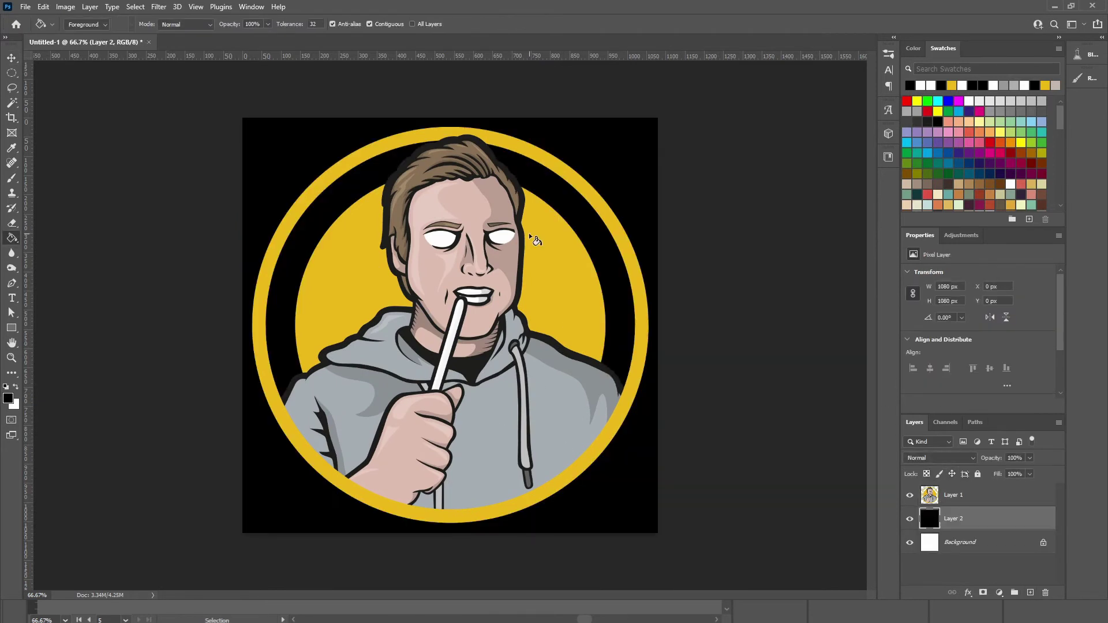
{"action": "left_click", "coordinate": [522, 233], "text": "alt"}
{"action": "left_click", "coordinate": [562, 379]}
{"action": "key", "text": "v"}
{"action": "left_click", "coordinate": [751, 442]}
Step: Add a layer above the dark background and apply a subtle white-to-transparent radial gradient from the canvas's upper-left corner
{"action": "left_click", "coordinate": [981, 519]}
{"action": "left_click", "coordinate": [1030, 593]}
{"action": "key", "text": "g"}
{"action": "key", "text": "v"}
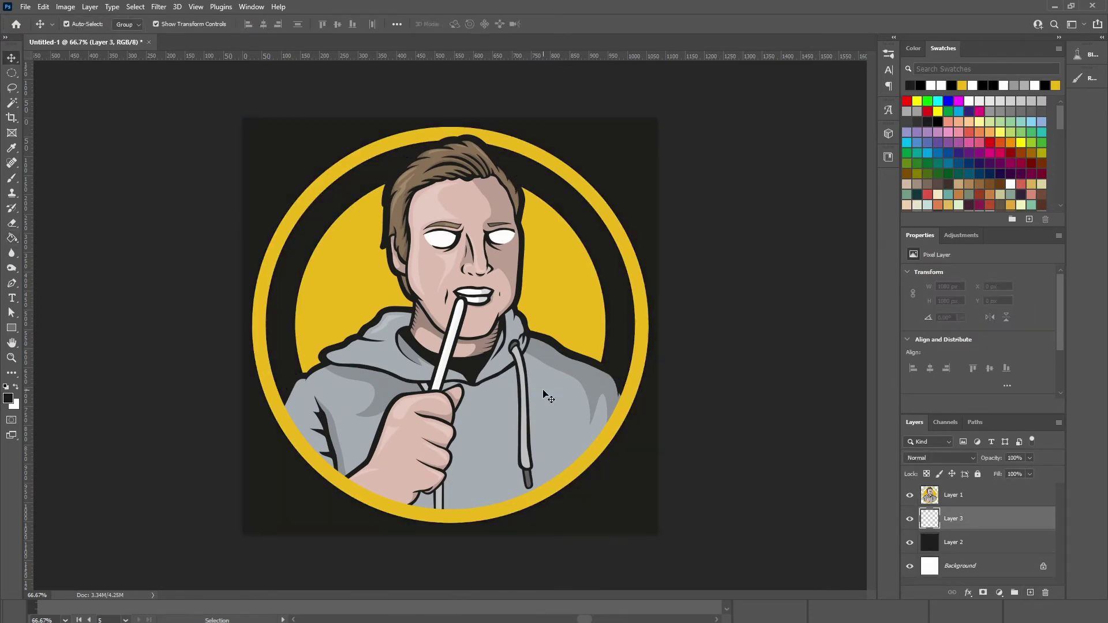
{"action": "key", "text": "g"}
{"action": "key", "text": "x"}
{"action": "key", "text": "ctrl+minus"}
{"action": "key", "text": "ctrl+minus"}
{"action": "left_click_drag", "start_coordinate": [319, 182], "coordinate": [624, 460]}
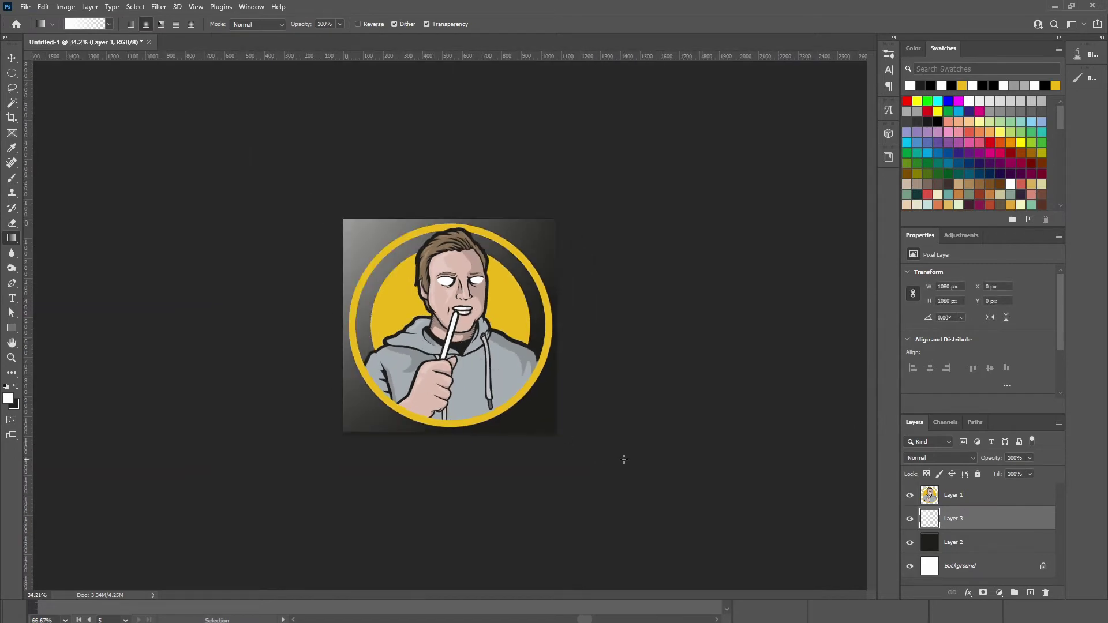
{"action": "left_click_drag", "start_coordinate": [154, 94], "coordinate": [370, 234]}
{"action": "key", "text": "v"}
{"action": "left_click", "coordinate": [658, 398]}
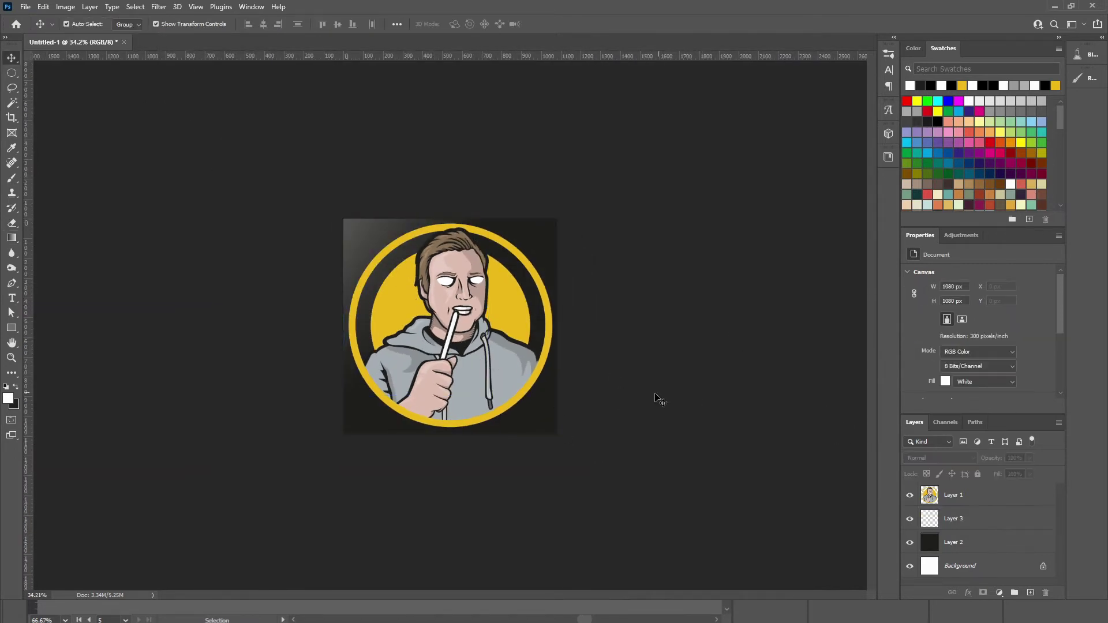
Step: Load the badge's outline as a selection and add a faint white gradient from its upper left on a new layer
{"action": "scroll", "coordinate": [658, 398], "scroll_direction": "up", "scroll_amount": 3}
{"action": "left_click", "coordinate": [930, 494]}
{"action": "left_click", "coordinate": [985, 499], "text": "ctrl"}
{"action": "left_click", "coordinate": [985, 499]}
{"action": "left_click", "coordinate": [930, 495], "text": "ctrl"}
{"action": "left_click", "coordinate": [1031, 593]}
{"action": "key", "text": "g"}
{"action": "left_click_drag", "start_coordinate": [159, 74], "coordinate": [431, 301]}
{"action": "key", "text": "ctrl+d"}
Step: Reload the badge selection and brush a soft dark shadow over its lower-right edge on a new layer
{"action": "left_click", "coordinate": [930, 519], "text": "ctrl"}
{"action": "left_click", "coordinate": [1030, 592]}
{"action": "key", "text": "b"}
{"action": "key", "text": "x"}
{"action": "left_click", "coordinate": [567, 468]}
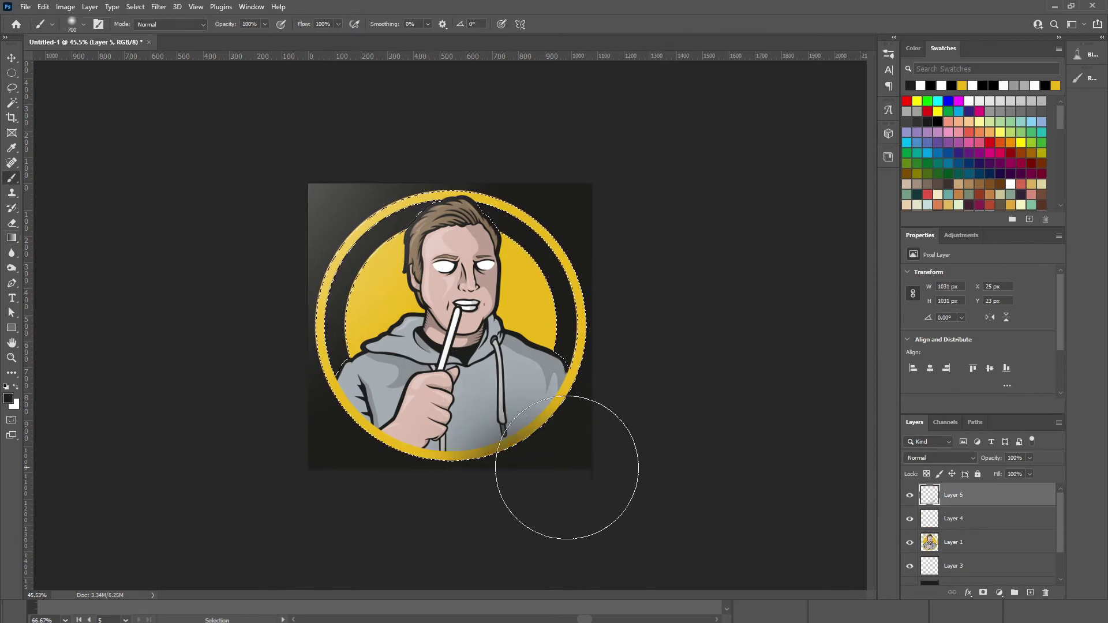
{"action": "key", "text": "ctrl+z"}
{"action": "left_click", "coordinate": [588, 497]}
{"action": "key", "text": "ctrl+d"}
{"action": "key", "text": "v"}
{"action": "scroll", "coordinate": [671, 340], "scroll_direction": "up", "scroll_amount": 3}
{"action": "left_click", "coordinate": [671, 340]}
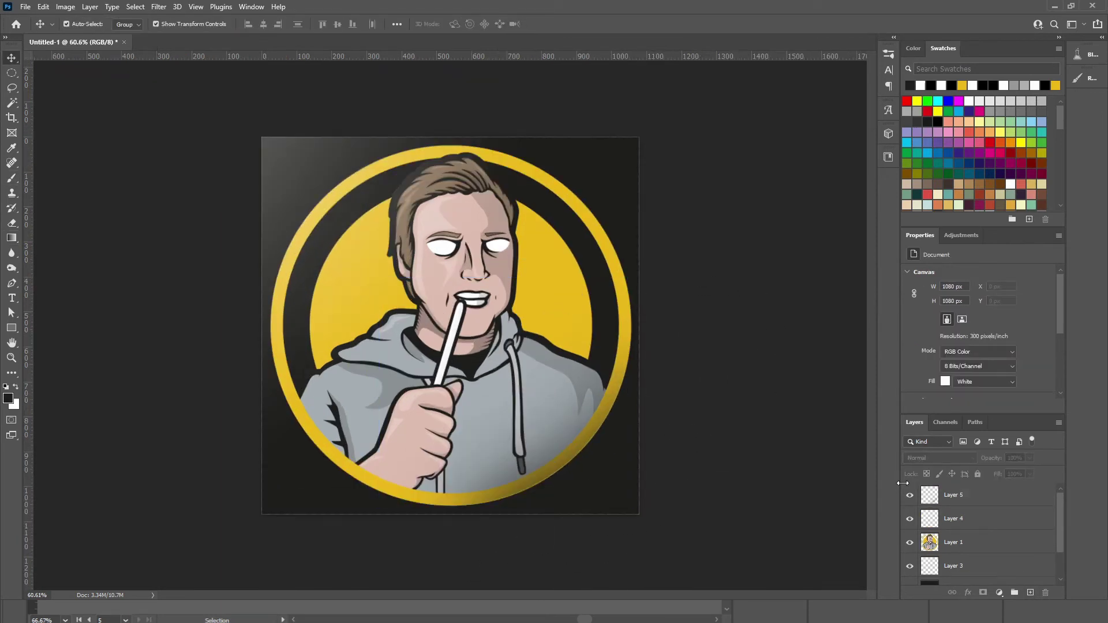
Step: Add a new layer directly above the badge artwork for brushed light effects
{"action": "left_click", "coordinate": [983, 544]}
{"action": "left_click", "coordinate": [1031, 592]}
{"action": "key", "text": "b"}
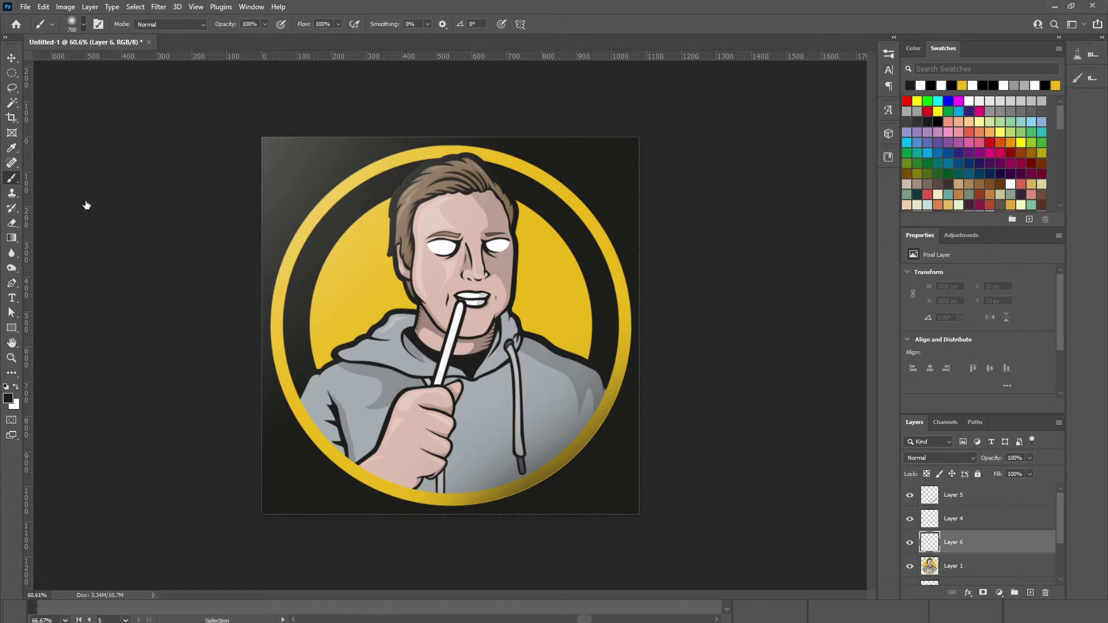
Step: Try a dark flare stamp over the left eye with a 2500 px brush
{"action": "key", "text": "bracketright"}
{"action": "key", "text": "bracketright"}
{"action": "key", "text": "bracketright"}
{"action": "key", "text": "bracketright"}
{"action": "key", "text": "bracketright"}
{"action": "key", "text": "bracketright"}
{"action": "key", "text": "bracketright"}
{"action": "key", "text": "bracketright"}
{"action": "key", "text": "bracketright"}
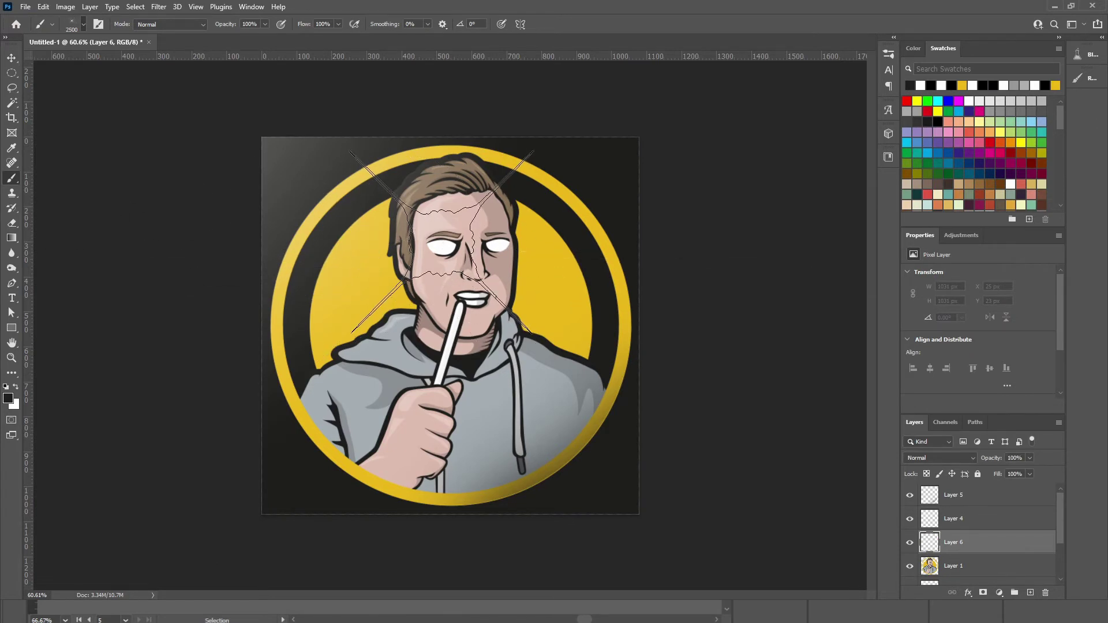
{"action": "left_click", "coordinate": [445, 248]}
{"action": "key", "text": "ctrl+z"}
Step: Switch the brush colour to white and try a 600 px flare over the left eye
{"action": "key", "text": "x"}
{"action": "key", "text": "bracketleft"}
{"action": "key", "text": "bracketleft"}
{"action": "key", "text": "bracketleft"}
{"action": "key", "text": "bracketleft"}
{"action": "key", "text": "bracketleft"}
{"action": "key", "text": "bracketleft"}
{"action": "key", "text": "bracketleft"}
{"action": "key", "text": "bracketleft"}
{"action": "key", "text": "bracketleft"}
{"action": "key", "text": "bracketleft"}
{"action": "key", "text": "bracketleft"}
{"action": "key", "text": "bracketleft"}
{"action": "key", "text": "bracketleft"}
{"action": "key", "text": "bracketleft"}
{"action": "key", "text": "bracketleft"}
{"action": "key", "text": "bracketleft"}
{"action": "key", "text": "bracketleft"}
{"action": "key", "text": "bracketleft"}
{"action": "key", "text": "bracketleft"}
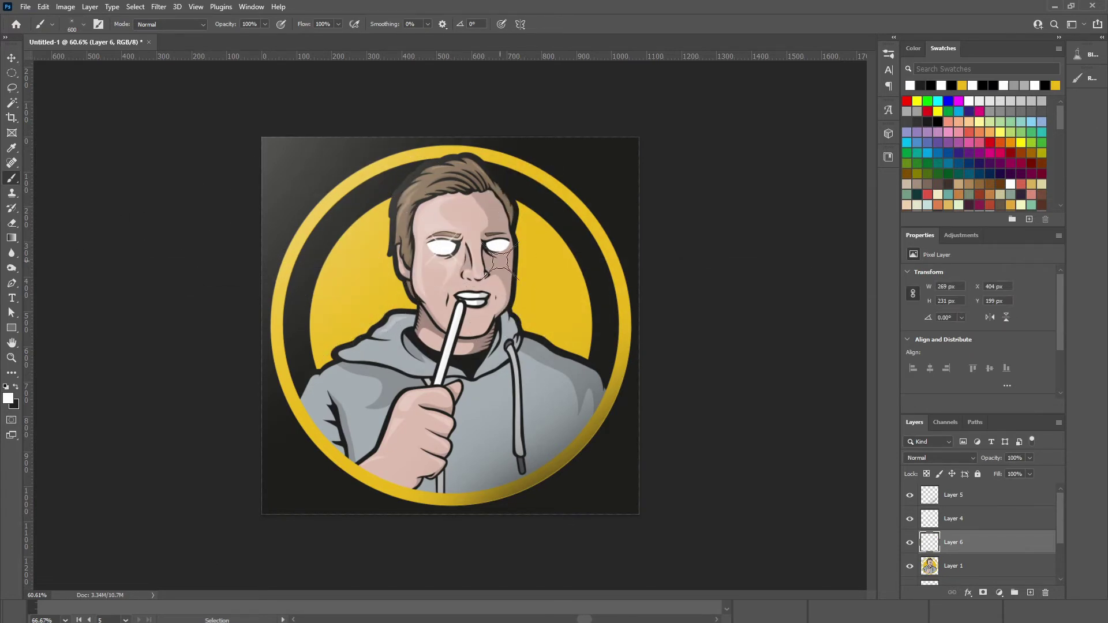
{"action": "left_click", "coordinate": [444, 247]}
{"action": "key", "text": "ctrl+z"}
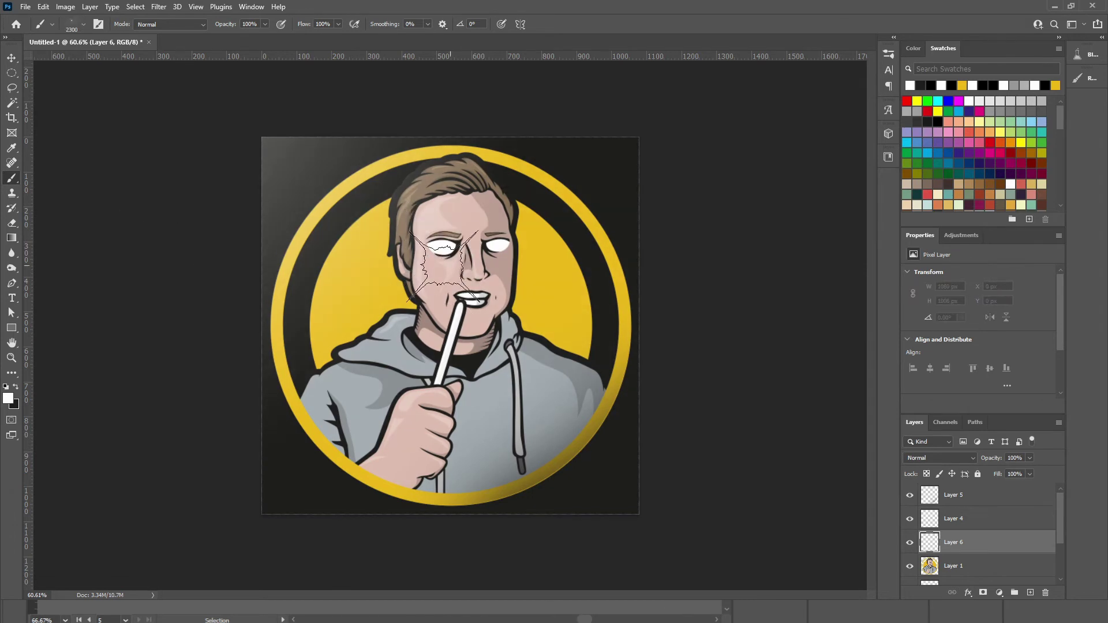
Step: Try a different white flare brush, reduced from 2300 px, over both eyes
{"action": "key", "text": "bracketleft"}
{"action": "key", "text": "bracketleft"}
{"action": "key", "text": "bracketleft"}
{"action": "key", "text": "bracketleft"}
{"action": "key", "text": "bracketleft"}
{"action": "key", "text": "bracketleft"}
{"action": "key", "text": "bracketleft"}
{"action": "left_click", "coordinate": [442, 248]}
{"action": "key", "text": "bracketleft"}
{"action": "key", "text": "bracketleft"}
{"action": "key", "text": "bracketleft"}
{"action": "key", "text": "bracketleft"}
{"action": "left_click", "coordinate": [497, 246]}
{"action": "key", "text": "ctrl+z"}
{"action": "key", "text": "ctrl+z"}
Step: Choose a long horizontal streak brush and try a white light streak across the left eye
{"action": "left_click", "coordinate": [83, 24]}
{"action": "left_click", "coordinate": [231, 258]}
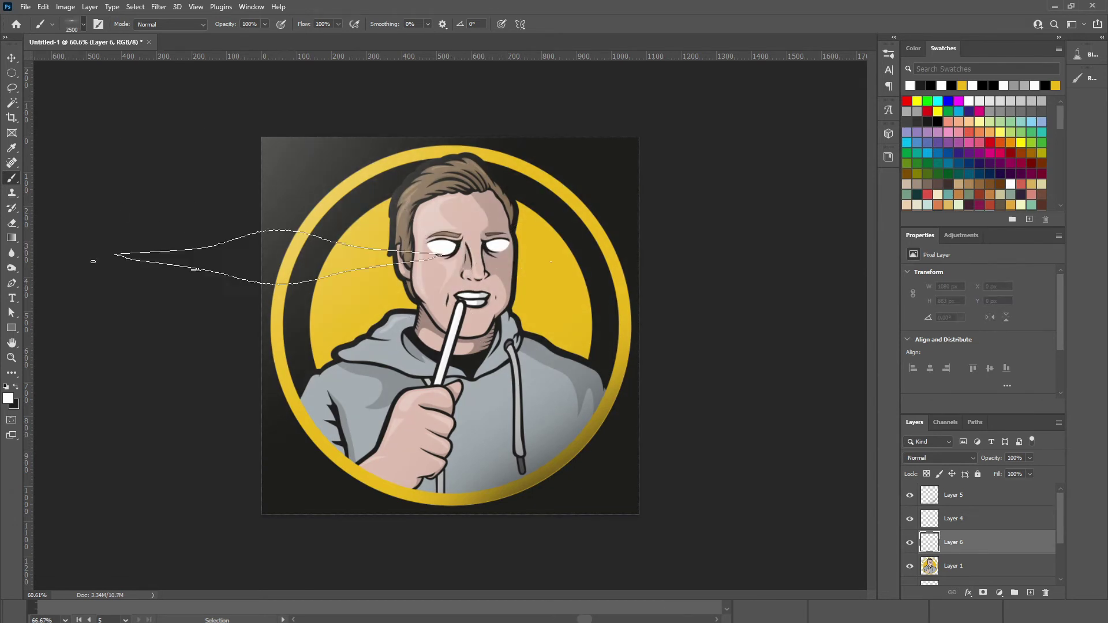
{"action": "left_click", "coordinate": [248, 251]}
{"action": "left_click", "coordinate": [453, 243]}
{"action": "key", "text": "ctrl+z"}
Step: Try white lens flares over both eyes with a spiky brush of about 1920 px
{"action": "key", "text": "bracketleft"}
{"action": "key", "text": "bracketleft"}
{"action": "key", "text": "bracketleft"}
{"action": "key", "text": "bracketleft"}
{"action": "key", "text": "bracketleft"}
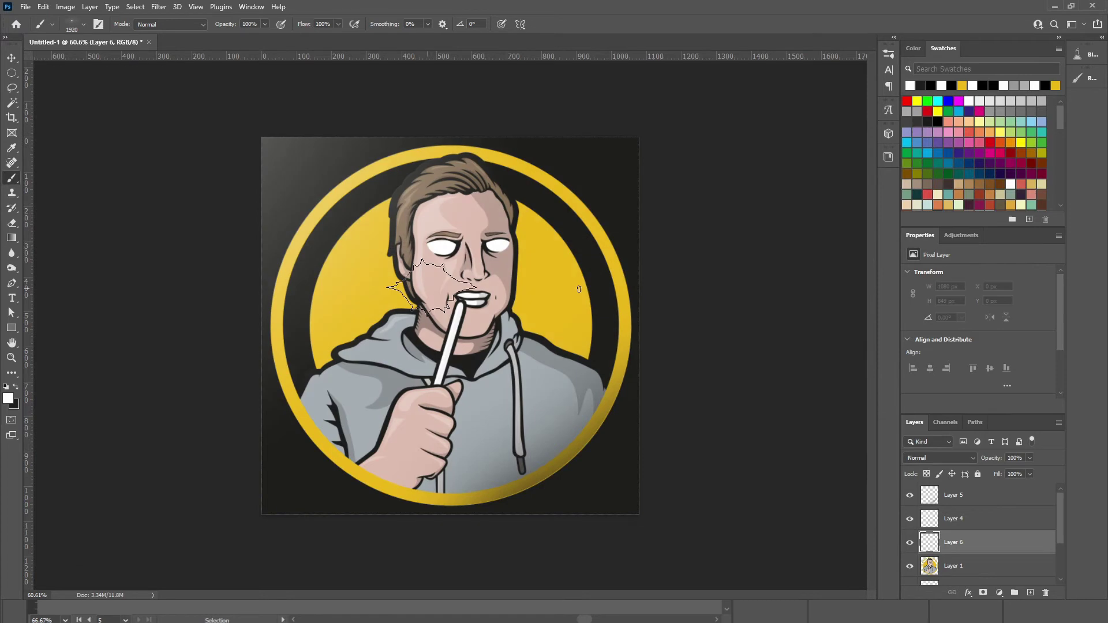
{"action": "left_click", "coordinate": [442, 247]}
{"action": "left_click", "coordinate": [498, 246]}
{"action": "key", "text": "ctrl+z"}
{"action": "left_click", "coordinate": [497, 246]}
{"action": "key", "text": "ctrl+z"}
{"action": "key", "text": "ctrl+z"}
Step: Reduce the spiky flare brush to 1200 px and try it over both eyes
{"action": "key", "text": "bracketleft"}
{"action": "key", "text": "bracketleft"}
{"action": "key", "text": "bracketleft"}
{"action": "left_click", "coordinate": [443, 247]}
{"action": "left_click", "coordinate": [498, 246]}
{"action": "key", "text": "ctrl+z"}
{"action": "left_click", "coordinate": [498, 245]}
{"action": "key", "text": "ctrl+z"}
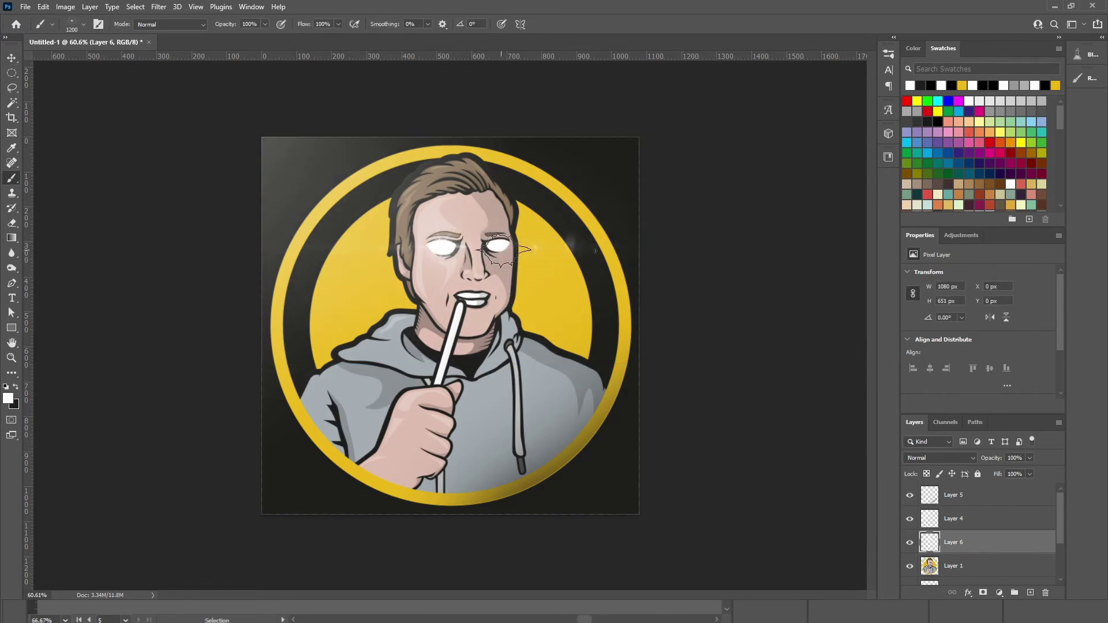
{"action": "left_click", "coordinate": [498, 244]}
{"action": "key", "text": "ctrl+z"}
Step: Undo the eye flare and stamp a 900 px white lens flare on the ring's upper-left edge
{"action": "left_click", "coordinate": [249, 232]}
{"action": "key", "text": "ctrl+z"}
{"action": "left_click", "coordinate": [331, 191]}
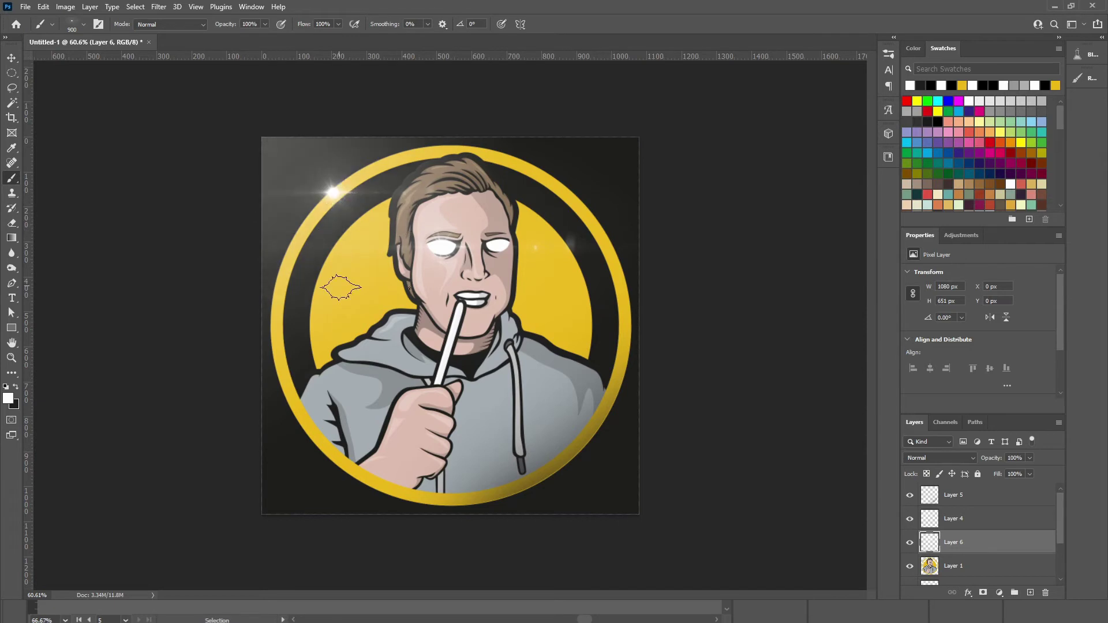
{"action": "key", "text": "ctrl+z"}
{"action": "key", "text": "ctrl+z"}
{"action": "left_click", "coordinate": [316, 215]}
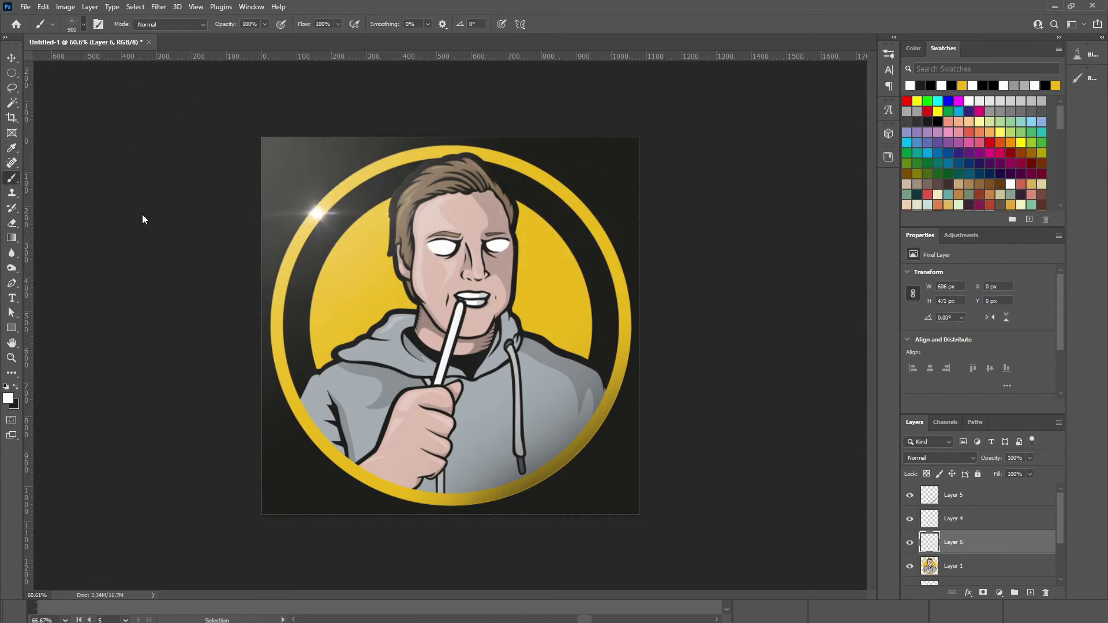
Step: Add a layer between the flare and the badge artwork and brush a small soft white glow over the left eye
{"action": "scroll", "coordinate": [380, 607], "scroll_direction": "up", "scroll_amount": 2}
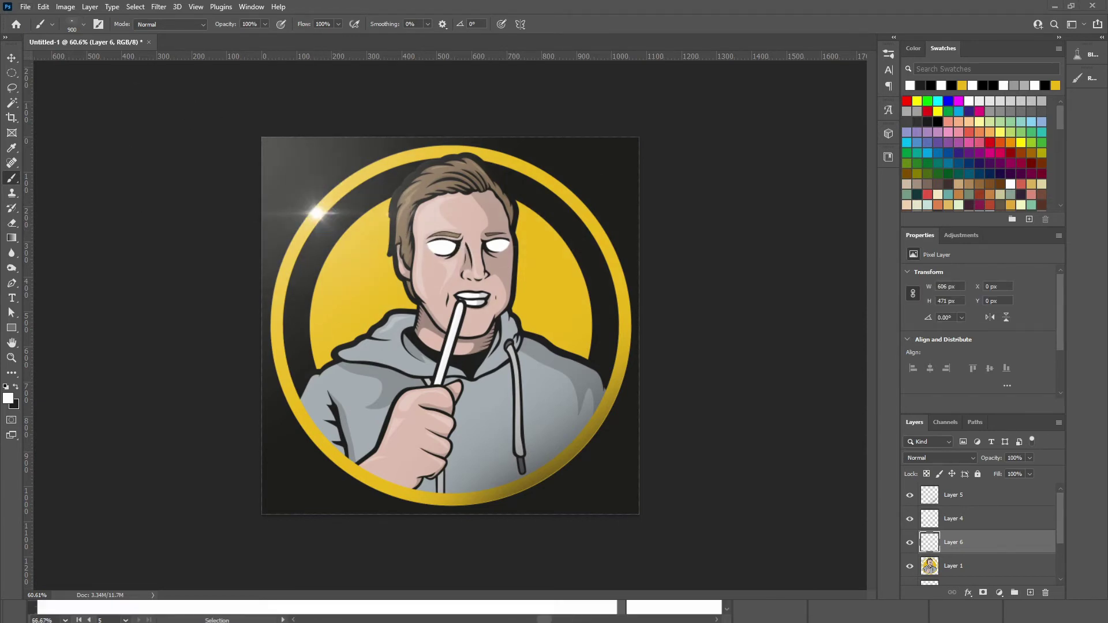
{"action": "left_click_drag", "start_coordinate": [957, 548], "coordinate": [958, 574]}
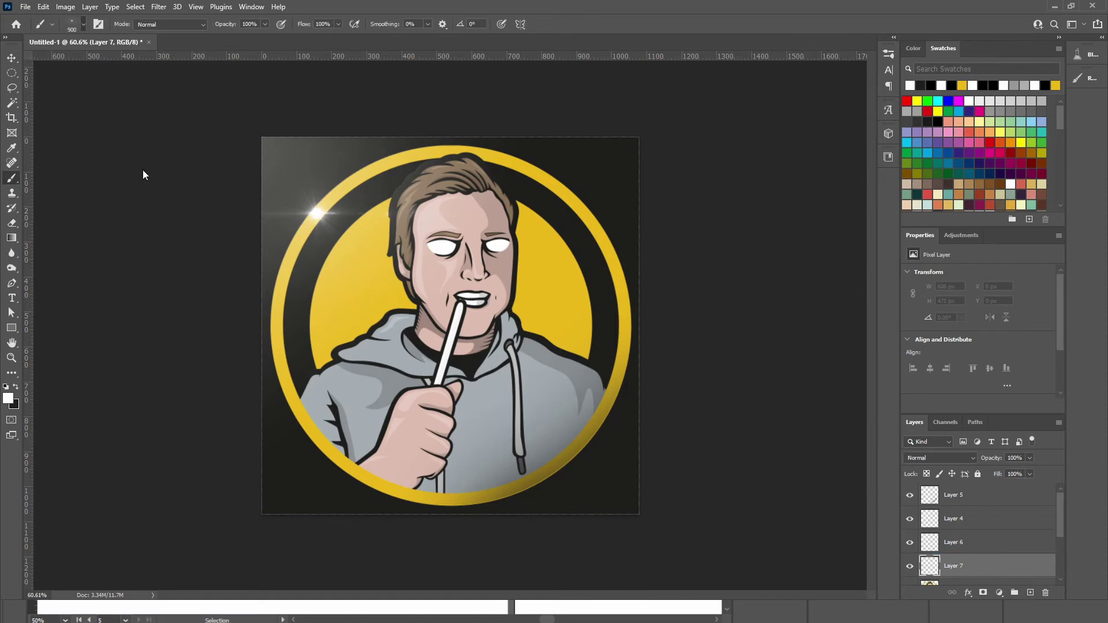
{"action": "left_click", "coordinate": [444, 245]}
{"action": "key", "text": "ctrl+z"}
{"action": "key", "text": "bracketleft"}
{"action": "key", "text": "bracketleft"}
{"action": "key", "text": "bracketleft"}
{"action": "key", "text": "bracketleft"}
{"action": "key", "text": "bracketleft"}
{"action": "key", "text": "bracketleft"}
{"action": "key", "text": "bracketleft"}
{"action": "key", "text": "bracketleft"}
{"action": "key", "text": "bracketleft"}
{"action": "key", "text": "bracketleft"}
{"action": "left_click", "coordinate": [445, 246]}
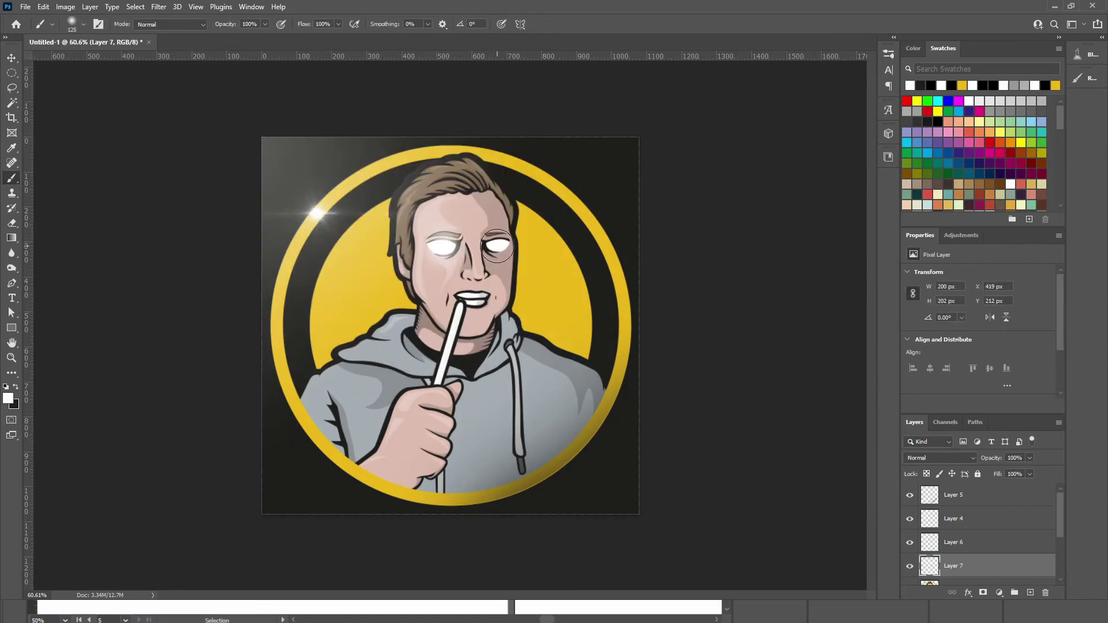
Step: Replace the trial eye glow with a 125 px soft white glow on the left eye and a smaller one on the right eye
{"action": "left_click", "coordinate": [497, 246]}
{"action": "key", "text": "ctrl+z"}
{"action": "key", "text": "ctrl+z"}
{"action": "scroll", "coordinate": [474, 253], "scroll_direction": "up", "scroll_amount": 3}
{"action": "key", "text": "bracketleft"}
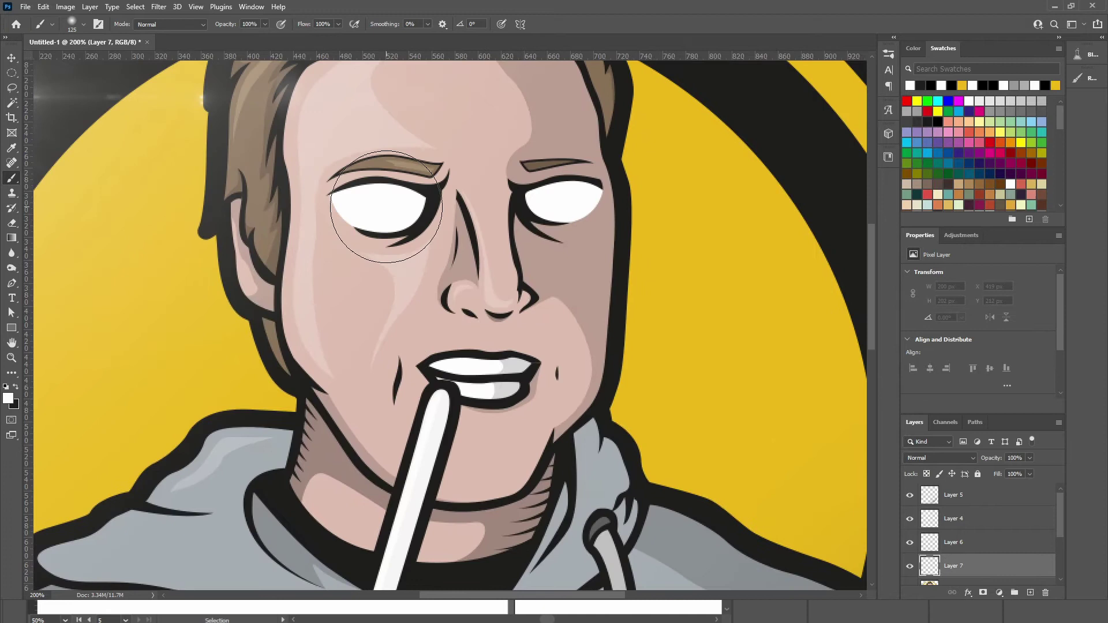
{"action": "left_click", "coordinate": [383, 208]}
{"action": "left_click", "coordinate": [566, 208]}
{"action": "key", "text": "ctrl+z"}
{"action": "key", "text": "bracketleft"}
{"action": "left_click", "coordinate": [564, 208]}
Step: Build up the eye glow with a larger soft white spot over the left eye and another smaller one over the right
{"action": "key", "text": "bracketright"}
{"action": "key", "text": "bracketright"}
{"action": "key", "text": "bracketright"}
{"action": "key", "text": "bracketright"}
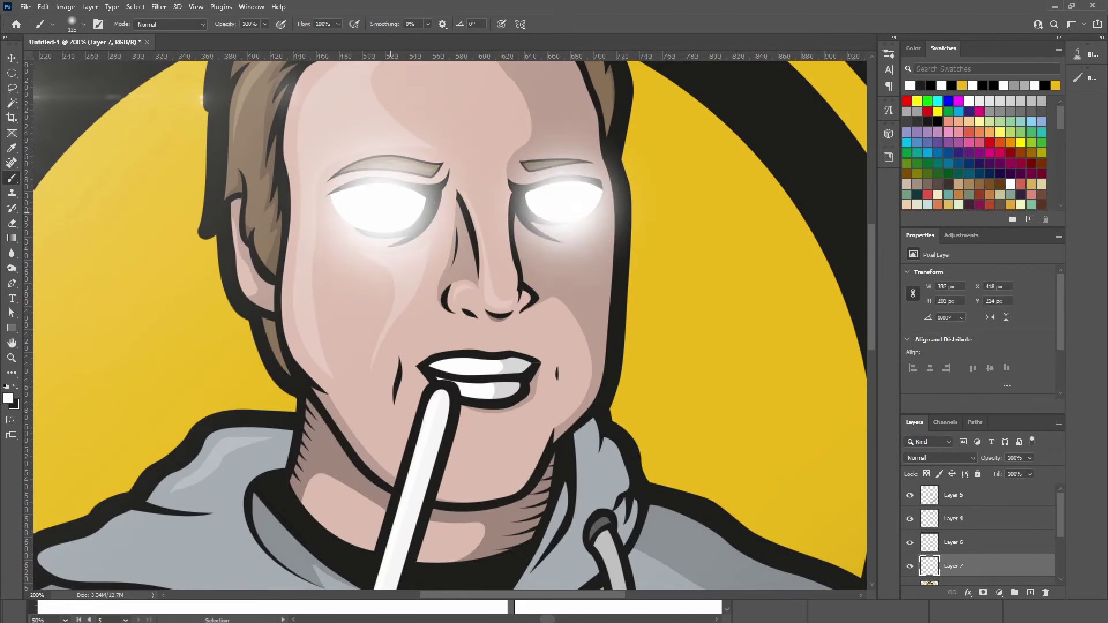
{"action": "left_click", "coordinate": [385, 208]}
{"action": "key", "text": "ctrl+z"}
{"action": "left_click", "coordinate": [565, 209]}
{"action": "key", "text": "bracketleft"}
{"action": "key", "text": "bracketleft"}
{"action": "key", "text": "bracketleft"}
{"action": "key", "text": "bracketleft"}
{"action": "left_click", "coordinate": [964, 459]}
{"action": "left_click", "coordinate": [940, 449]}
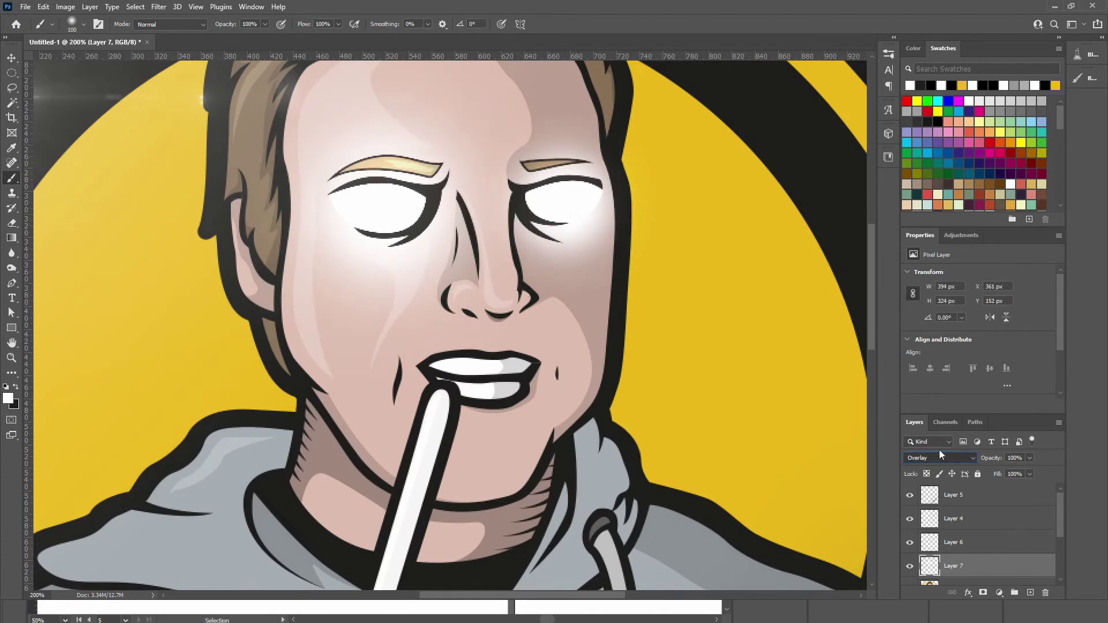
{"action": "key", "text": "ctrl+z"}
Step: Set the eye-glow layer's opacity to 87% and duplicate the layer
{"action": "left_click", "coordinate": [1030, 458]}
{"action": "left_click_drag", "start_coordinate": [1030, 472], "coordinate": [1023, 472]}
{"action": "key", "text": "ctrl+j"}
{"action": "scroll", "coordinate": [1025, 537], "scroll_direction": "down", "scroll_amount": 2}
Step: Set the lower eye-glow layer to Overlay blending with 29% opacity
{"action": "left_click", "coordinate": [1022, 540]}
{"action": "left_click", "coordinate": [941, 458]}
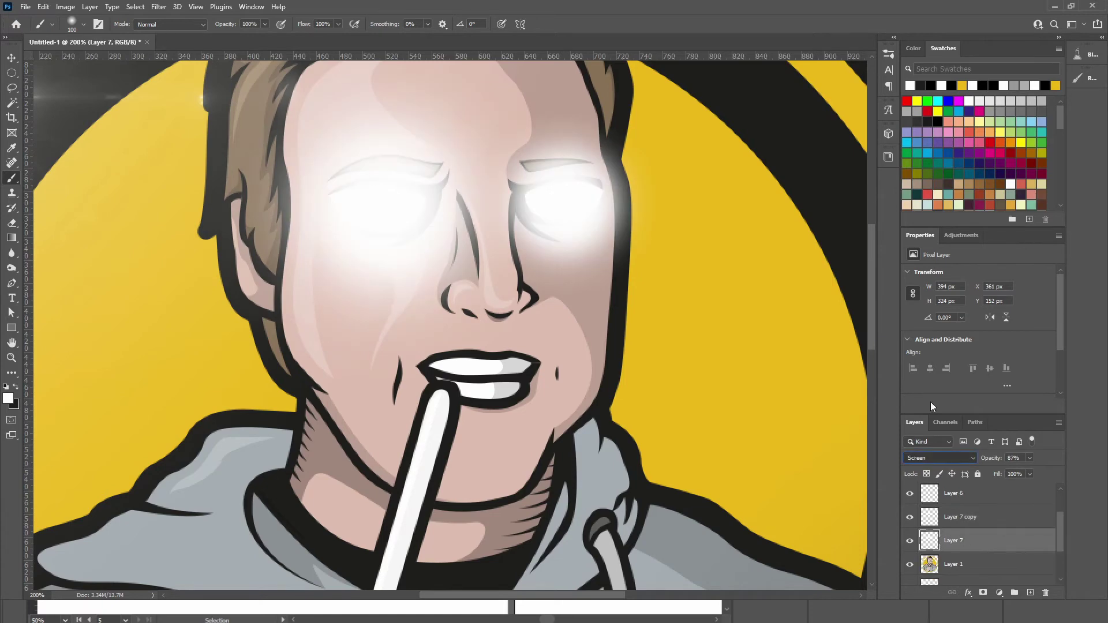
{"action": "left_click", "coordinate": [923, 452]}
{"action": "left_click", "coordinate": [1030, 458]}
{"action": "left_click_drag", "start_coordinate": [1030, 473], "coordinate": [1002, 470]}
Step: Toggle the visibility of both eye-glow layers and compare their effect on the whole badge
{"action": "left_click", "coordinate": [911, 540]}
{"action": "key", "text": "v"}
{"action": "left_click", "coordinate": [804, 414]}
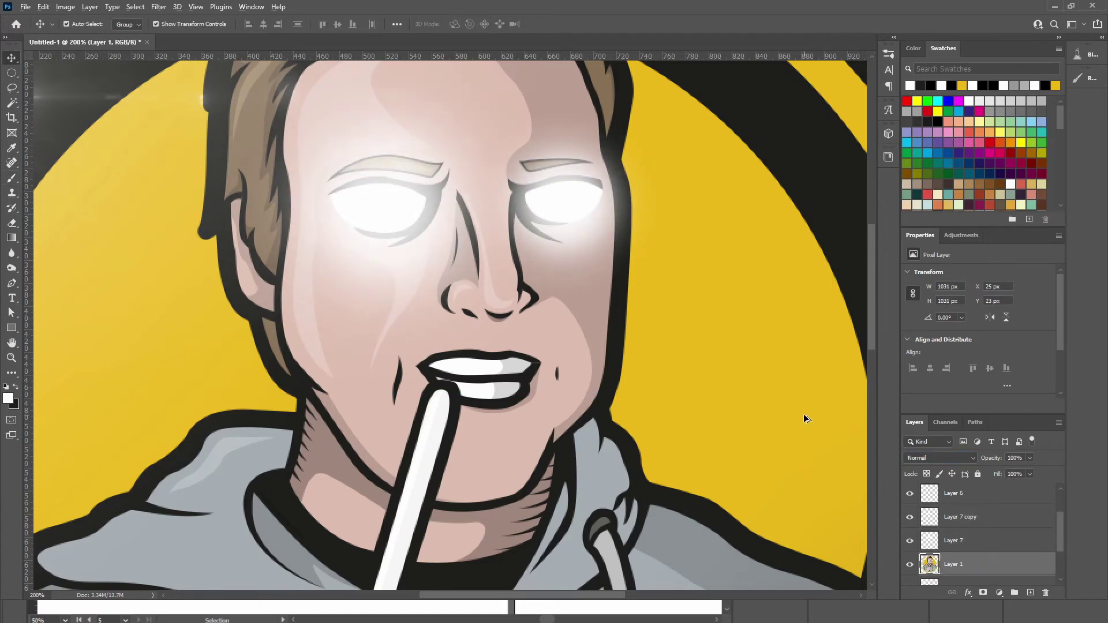
{"action": "key", "text": "ctrl+0"}
{"action": "left_click", "coordinate": [957, 544]}
{"action": "left_click", "coordinate": [911, 542]}
{"action": "left_click", "coordinate": [911, 518]}
{"action": "left_click", "coordinate": [911, 541]}
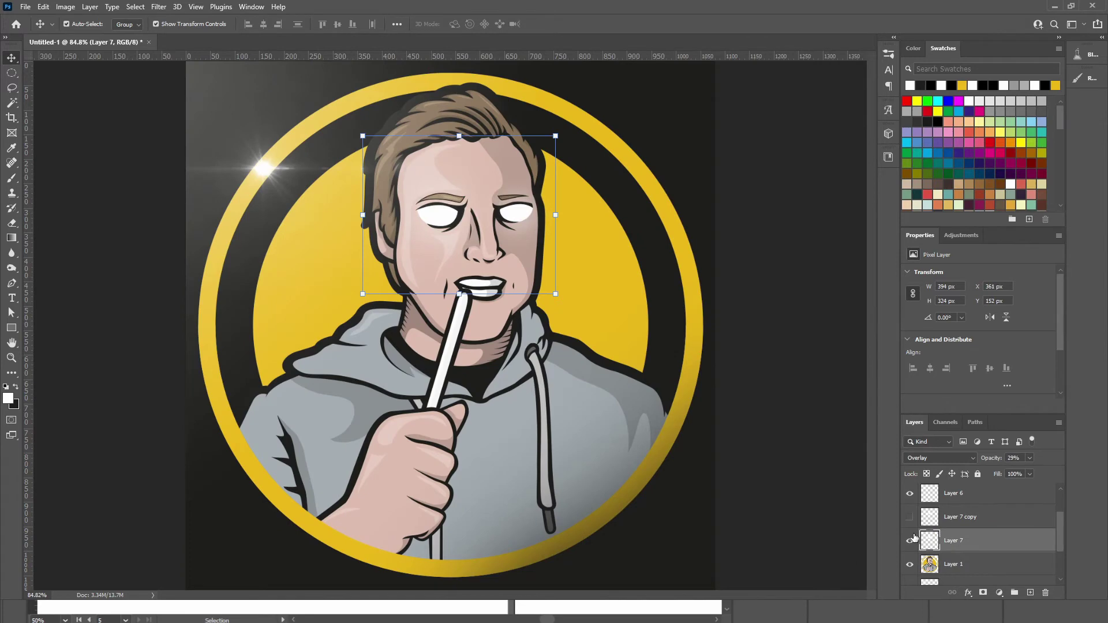
{"action": "left_click", "coordinate": [910, 518]}
Step: Set the opacity of the upper eye-glow copy to 97%
{"action": "left_click", "coordinate": [972, 518]}
{"action": "left_click", "coordinate": [1030, 458]}
{"action": "mouse_move", "coordinate": [1031, 472]}
{"action": "left_mouse_down"}
{"action": "mouse_move", "coordinate": [1020, 472]}
{"action": "mouse_move", "coordinate": [1037, 474]}
{"action": "left_mouse_up"}
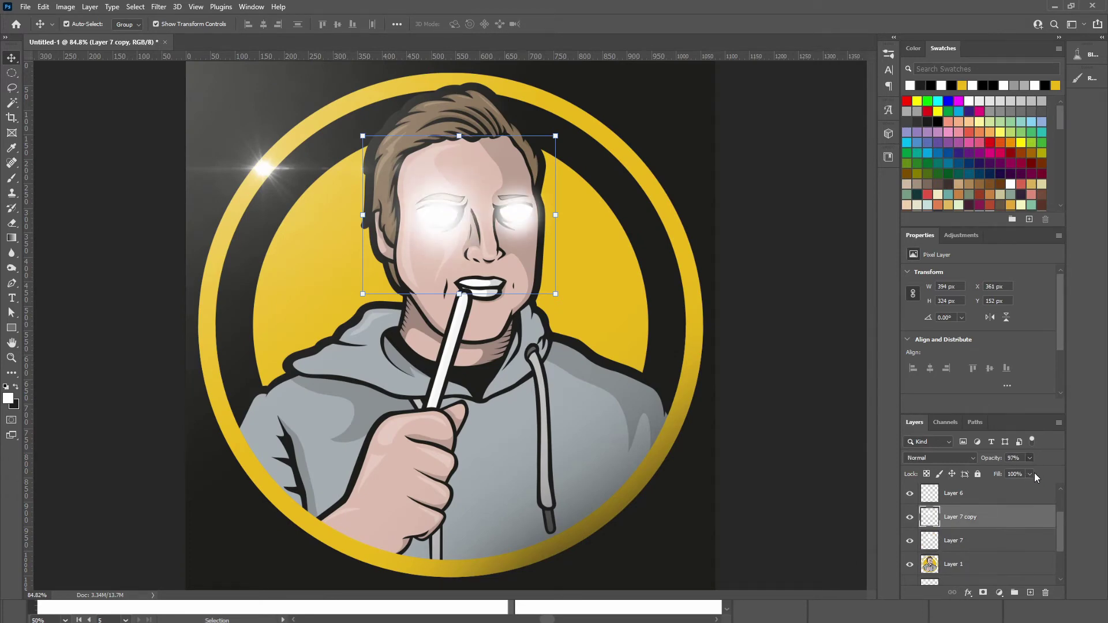
{"action": "left_click", "coordinate": [836, 381]}
{"action": "scroll", "coordinate": [841, 367], "scroll_direction": "down", "scroll_amount": 3}
{"action": "scroll", "coordinate": [558, 239], "scroll_direction": "up", "scroll_amount": 4}
{"action": "scroll", "coordinate": [556, 231], "scroll_direction": "down", "scroll_amount": 1}
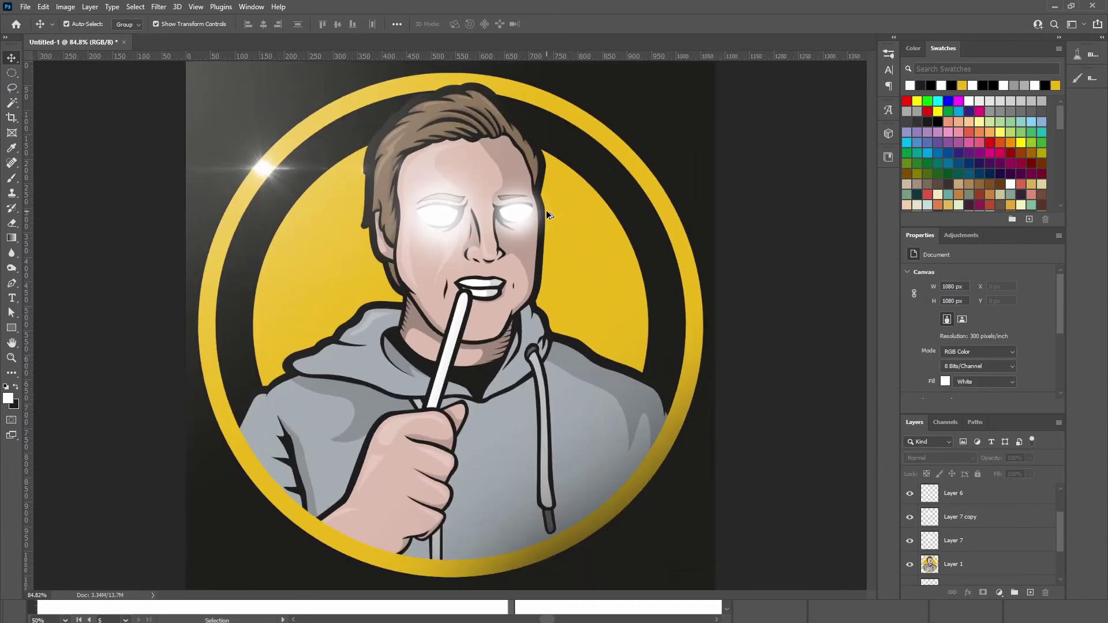
Step: Weaken the white glow around the left eye on the upper eye-glow copy
{"action": "left_click", "coordinate": [975, 514]}
{"action": "key", "text": "0"}
{"action": "key", "text": "h"}
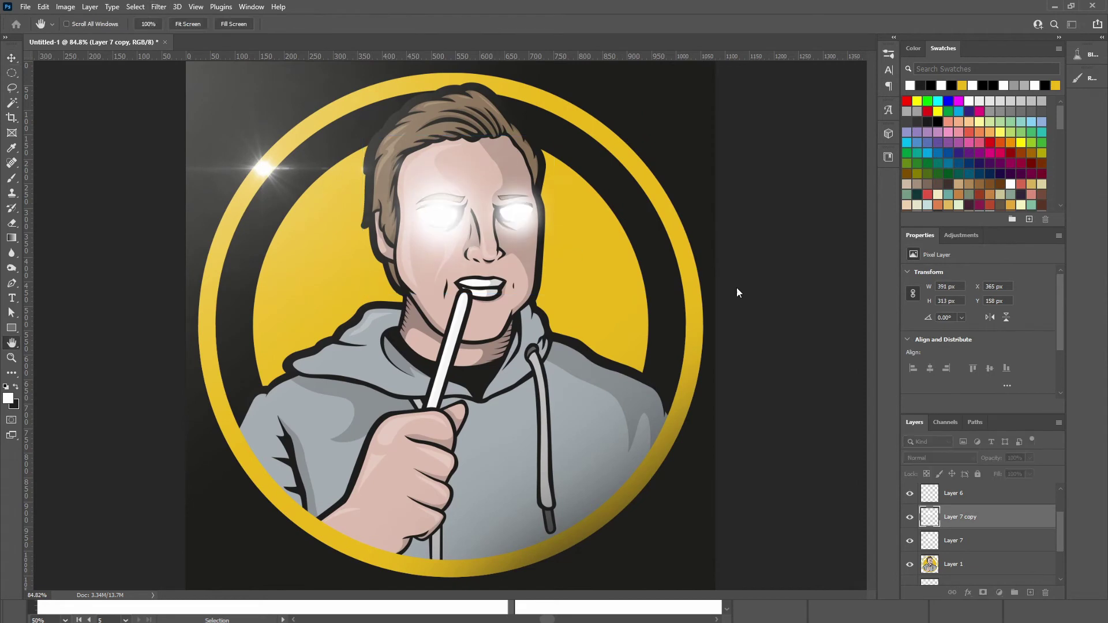
{"action": "left_click", "coordinate": [858, 176]}
{"action": "key", "text": "ctrl+z"}
{"action": "left_click", "coordinate": [808, 419]}
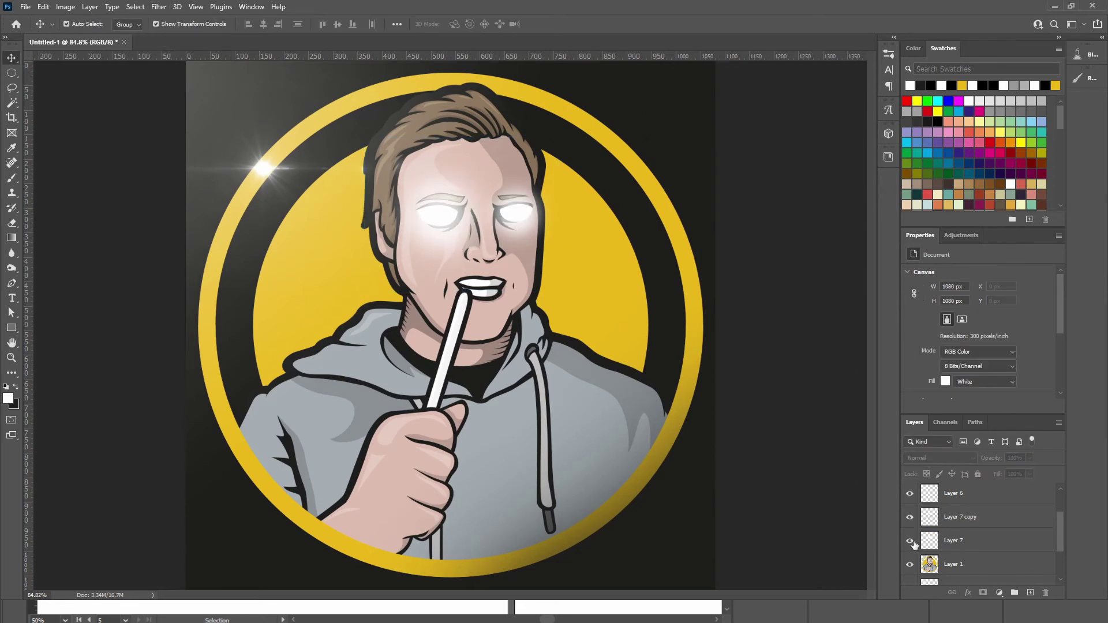
Step: Add a new layer directly above the badge artwork and select the hoodie's right front area in the artwork with the Magic Wand
{"action": "left_click_drag", "start_coordinate": [1061, 530], "coordinate": [1061, 544]}
{"action": "left_click", "coordinate": [956, 523]}
{"action": "left_click", "coordinate": [1031, 593]}
{"action": "key", "text": "w"}
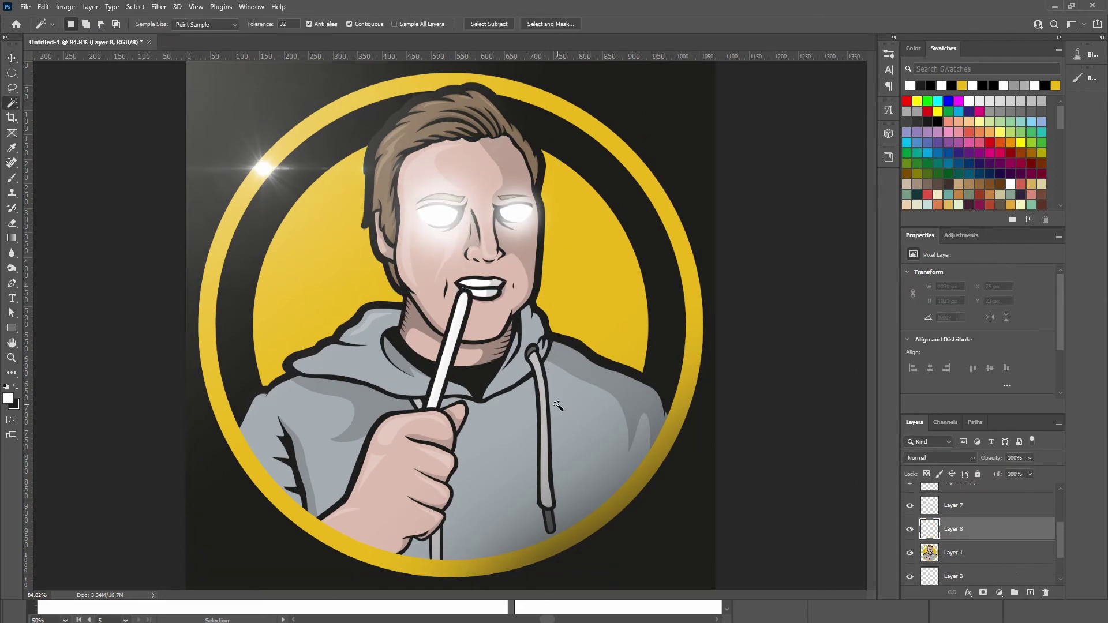
{"action": "left_click", "coordinate": [928, 555]}
{"action": "left_click", "coordinate": [626, 470]}
Step: Shade the selected hoodie area on the new layer with a black radial gradient from its lower right toward the chest, and deselect
{"action": "left_click", "coordinate": [948, 529]}
{"action": "key", "text": "g"}
{"action": "key", "text": "x"}
{"action": "left_click_drag", "start_coordinate": [678, 494], "coordinate": [560, 433]}
{"action": "key", "text": "ctrl+z"}
{"action": "left_click_drag", "start_coordinate": [628, 525], "coordinate": [467, 418]}
{"action": "key", "text": "v"}
{"action": "key", "text": "ctrl+d"}
Step: Set the hoodie shading layer to Multiply blending with 73% opacity
{"action": "left_click", "coordinate": [940, 459]}
{"action": "left_click", "coordinate": [924, 341]}
{"action": "left_click", "coordinate": [1030, 458]}
{"action": "left_click_drag", "start_coordinate": [1032, 469], "coordinate": [1017, 469]}
{"action": "left_click", "coordinate": [846, 474]}
Step: Select the face and darken its right side with a black radial gradient on the shading layer, lowering that layer's opacity slightly
{"action": "left_click", "coordinate": [953, 552]}
{"action": "key", "text": "w"}
{"action": "left_click", "coordinate": [517, 189]}
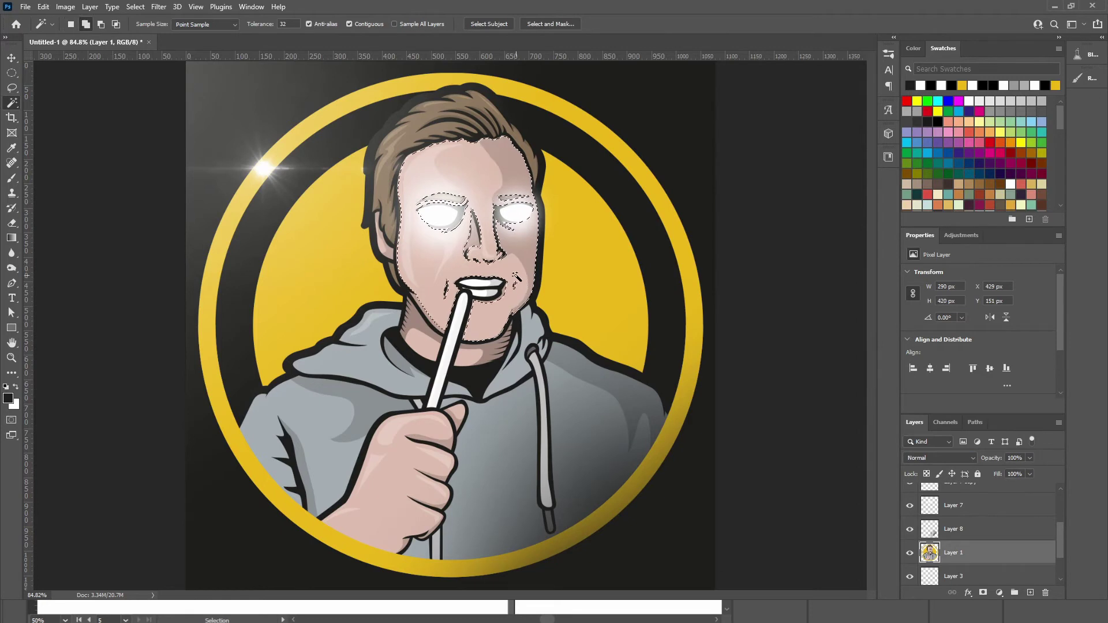
{"action": "left_click", "coordinate": [968, 531]}
{"action": "key", "text": "g"}
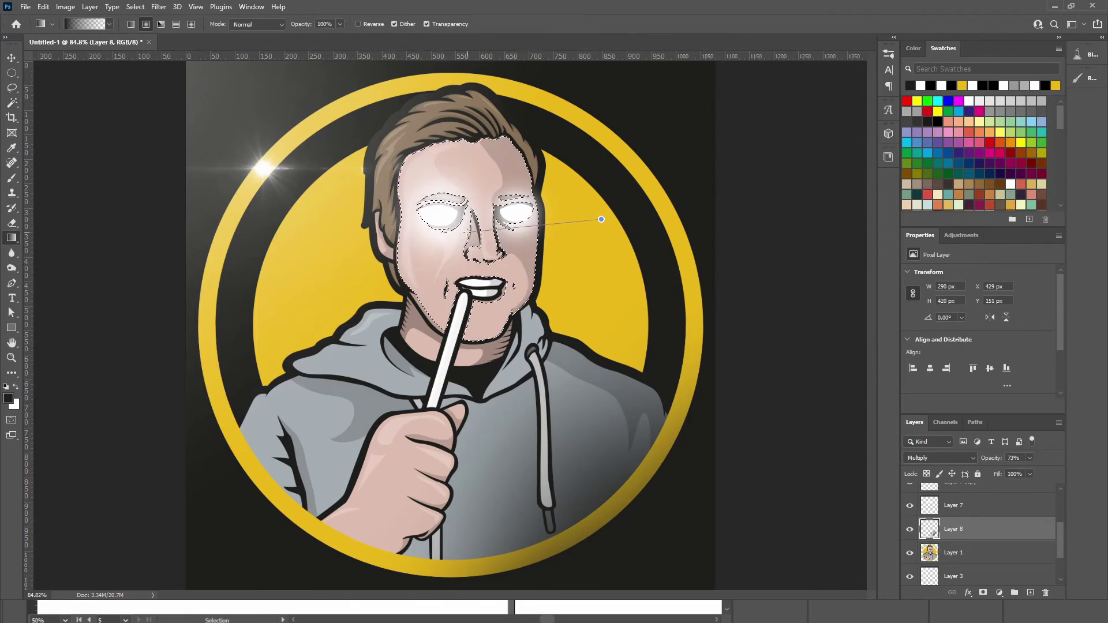
{"action": "left_click_drag", "start_coordinate": [543, 225], "coordinate": [480, 254]}
{"action": "key", "text": "ctrl+d"}
{"action": "key", "text": "v"}
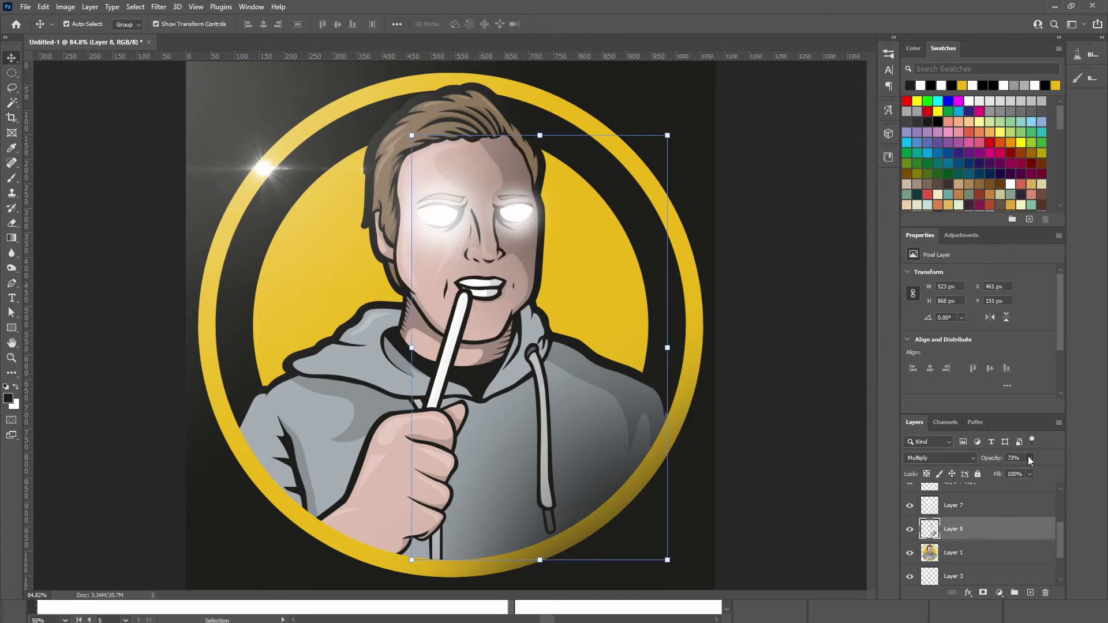
{"action": "left_click_drag", "start_coordinate": [1030, 458], "coordinate": [1021, 472]}
{"action": "left_click", "coordinate": [757, 319]}
Step: Add a new layer above the shading layer and try a white radial gradient across the selected badge artwork
{"action": "left_click", "coordinate": [930, 553], "text": "ctrl"}
{"action": "left_click", "coordinate": [971, 530]}
{"action": "left_click", "coordinate": [1030, 593]}
{"action": "key", "text": "g"}
{"action": "key", "text": "x"}
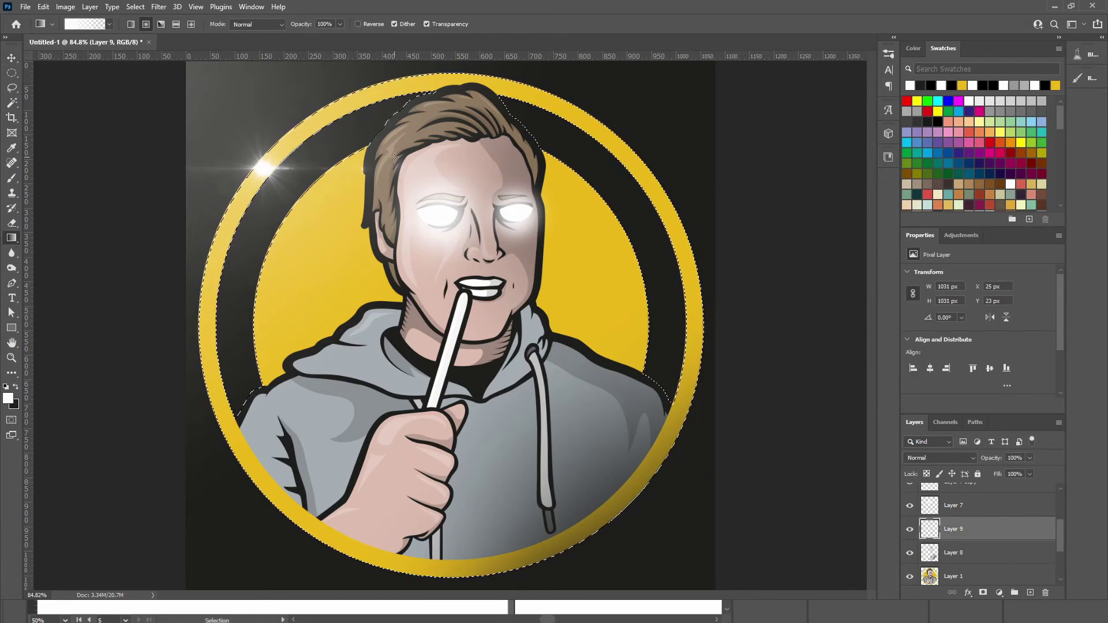
{"action": "left_click_drag", "start_coordinate": [363, 138], "coordinate": [479, 259]}
{"action": "key", "text": "ctrl+z"}
Step: Select the lit skin of the face and add a white radial gradient from its upper left on the new highlight layer
{"action": "key", "text": "alt+comma"}
{"action": "key", "text": "w"}
{"action": "left_click", "coordinate": [431, 177]}
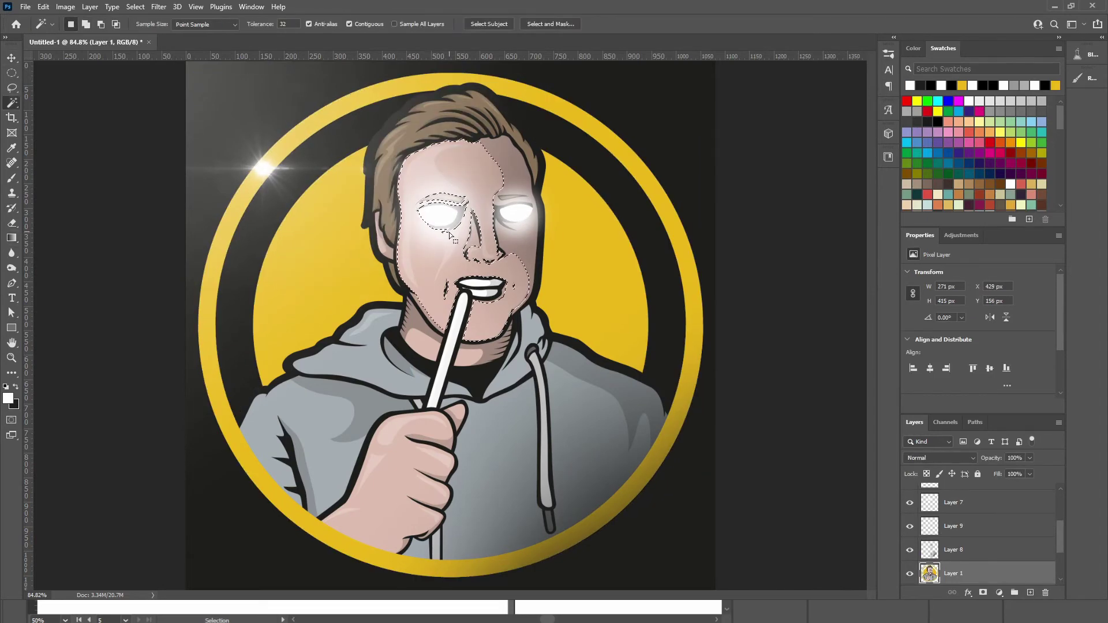
{"action": "left_click", "coordinate": [962, 553]}
{"action": "left_click", "coordinate": [960, 532]}
{"action": "key", "text": "g"}
{"action": "left_click_drag", "start_coordinate": [372, 164], "coordinate": [466, 306]}
{"action": "key", "text": "v"}
Step: Set the face highlight layer to Overlay blending with 64% opacity and deselect
{"action": "left_click", "coordinate": [937, 460]}
{"action": "left_click", "coordinate": [937, 460]}
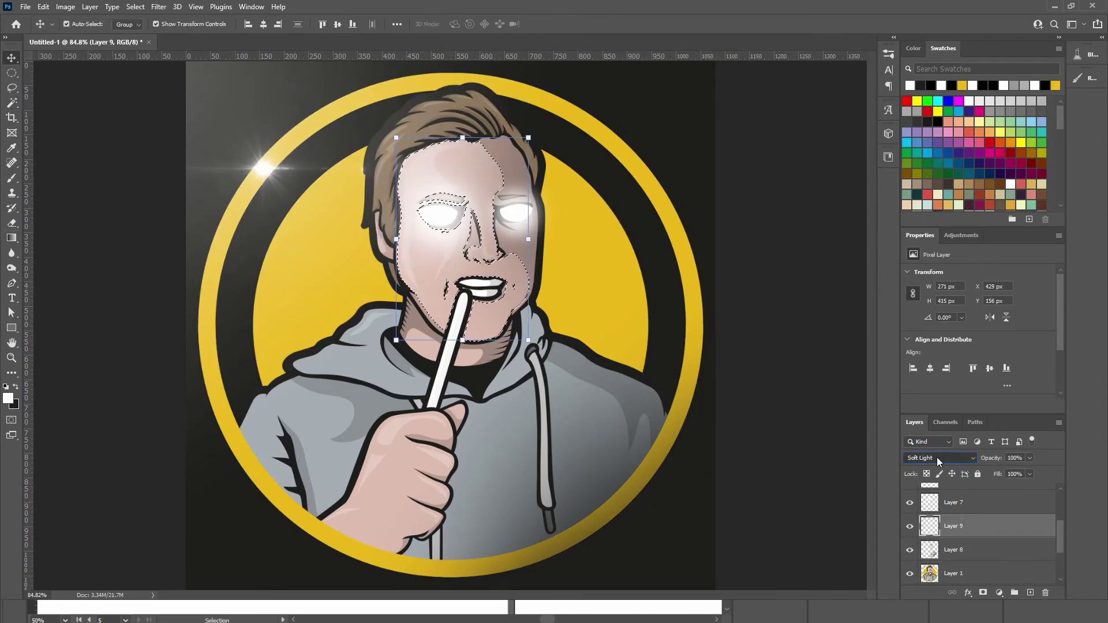
{"action": "key", "text": "shift+alt+o"}
{"action": "key", "text": "6"}
{"action": "key", "text": "4"}
{"action": "key", "text": "ctrl+d"}
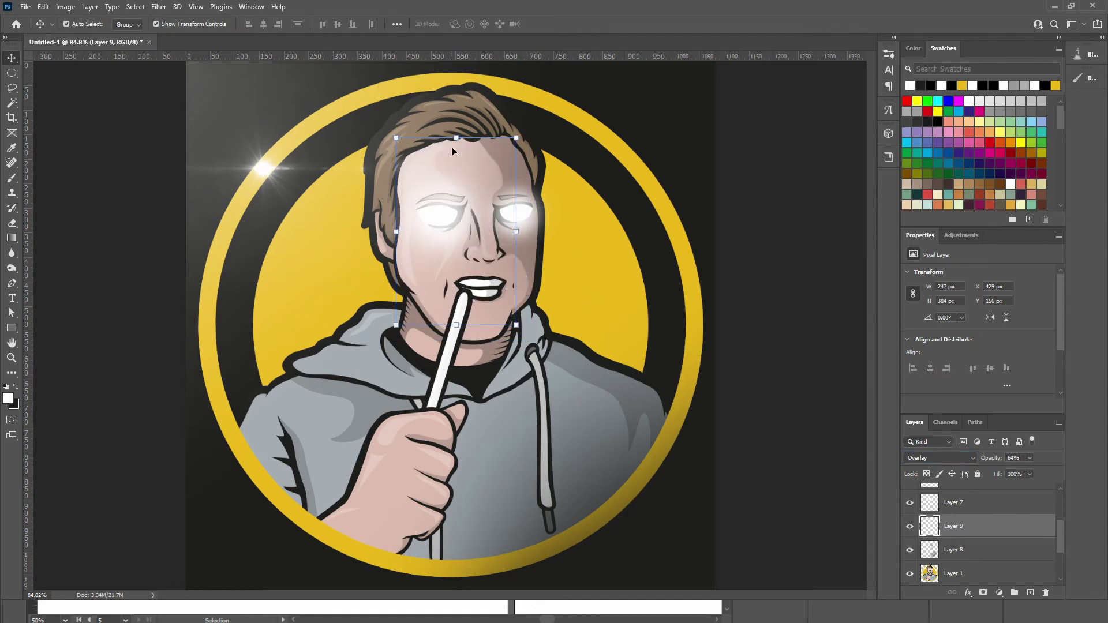
Step: Select the hair's brown area and highlight its upper left with a white radial gradient on another new layer
{"action": "key", "text": "alt+comma"}
{"action": "key", "text": "w"}
{"action": "left_click", "coordinate": [426, 128]}
{"action": "left_click", "coordinate": [960, 526]}
{"action": "left_click", "coordinate": [1030, 593]}
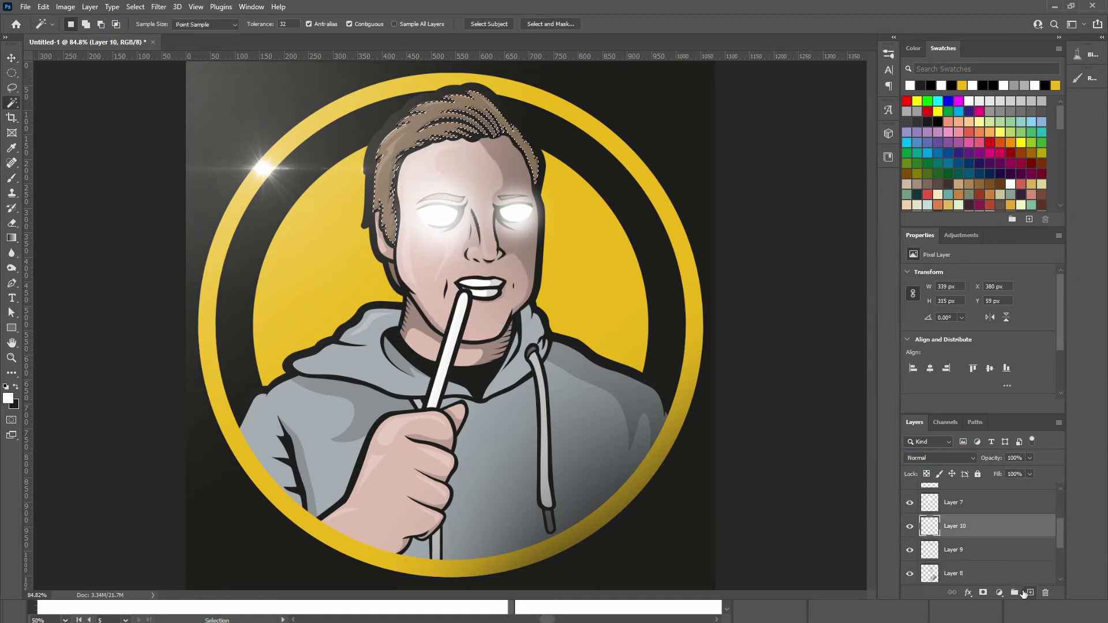
{"action": "key", "text": "g"}
{"action": "left_click_drag", "start_coordinate": [381, 123], "coordinate": [435, 183]}
{"action": "key", "text": "ctrl+d"}
{"action": "scroll", "coordinate": [677, 294], "scroll_direction": "down", "scroll_amount": 4}
{"action": "scroll", "coordinate": [517, 257], "scroll_direction": "up", "scroll_amount": 3}
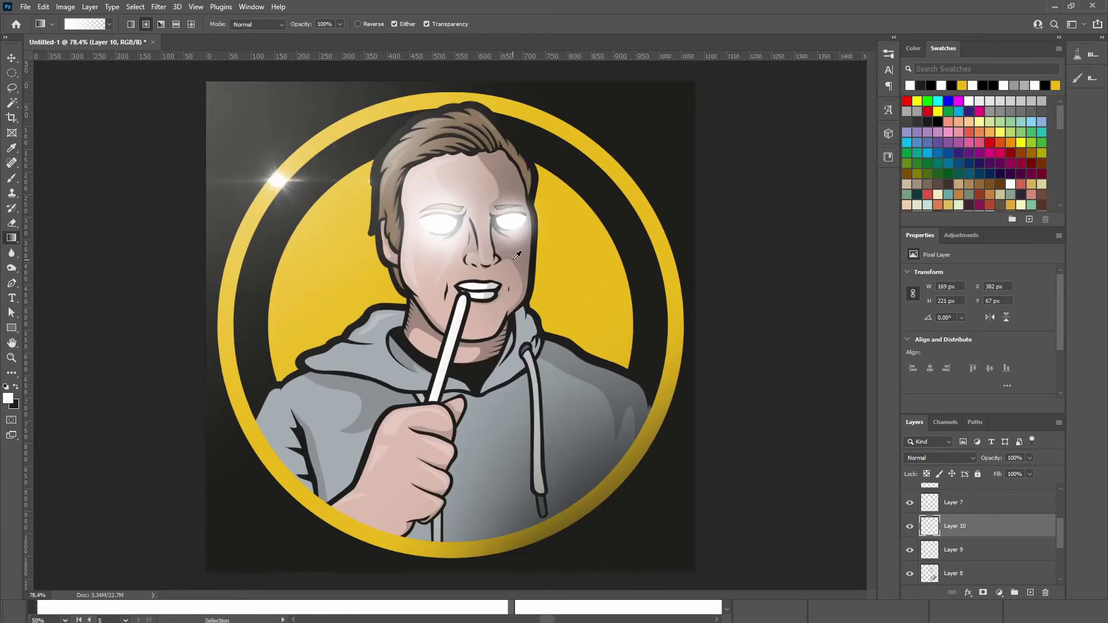
Step: Select the left part of the hood and add a white radial gradient to it on the Overlay highlight layer
{"action": "key", "text": "alt+comma"}
{"action": "key", "text": "w"}
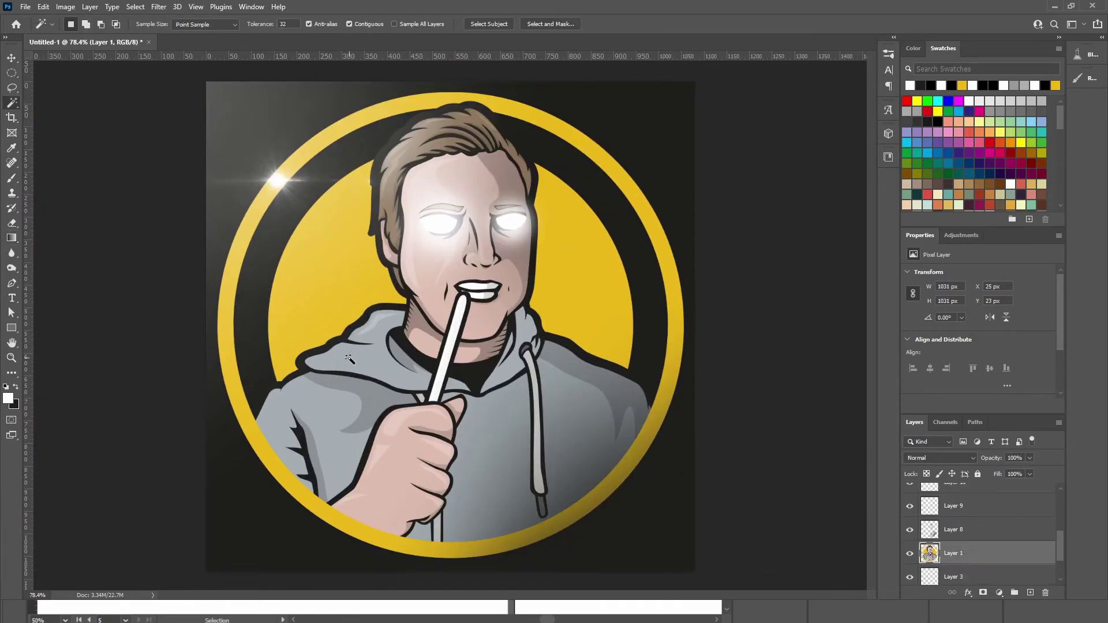
{"action": "left_click", "coordinate": [959, 507]}
{"action": "key", "text": "g"}
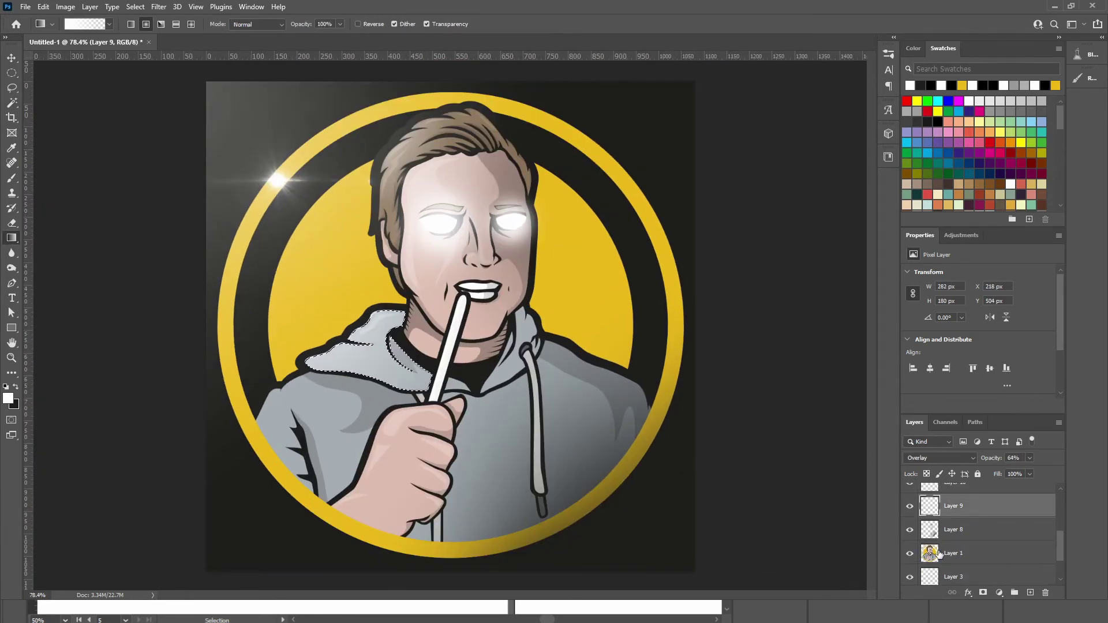
Step: Select the left shoulder and sleeve of the hoodie and lighten its outer edge with a white radial gradient on the highlight layer
{"action": "left_click", "coordinate": [940, 554]}
{"action": "key", "text": "w"}
{"action": "left_click", "coordinate": [335, 418]}
{"action": "left_click", "coordinate": [961, 508]}
{"action": "key", "text": "g"}
{"action": "key", "text": "ctrl+z"}
{"action": "left_click_drag", "start_coordinate": [248, 375], "coordinate": [358, 462]}
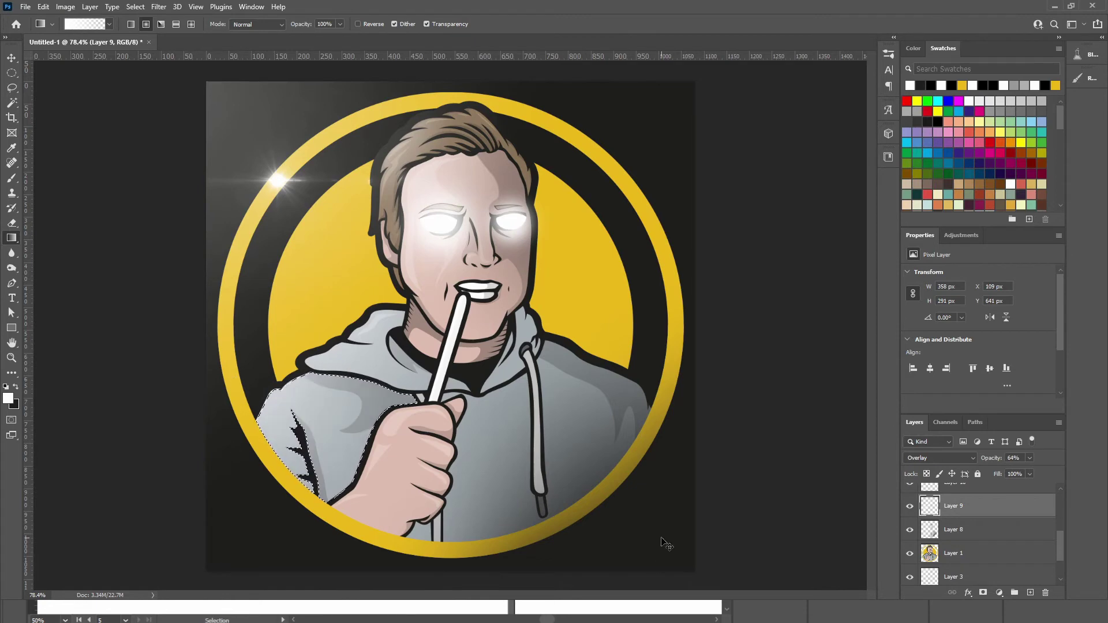
{"action": "scroll", "coordinate": [647, 464], "scroll_direction": "down", "scroll_amount": 10}
{"action": "scroll", "coordinate": [473, 361], "scroll_direction": "up", "scroll_amount": 11}
Step: Select the fist's skin and highlight its left side with a white radial gradient on the Overlay layer, redoing it until it looks subtle
{"action": "left_click", "coordinate": [941, 554]}
{"action": "key", "text": "w"}
{"action": "left_click", "coordinate": [399, 491]}
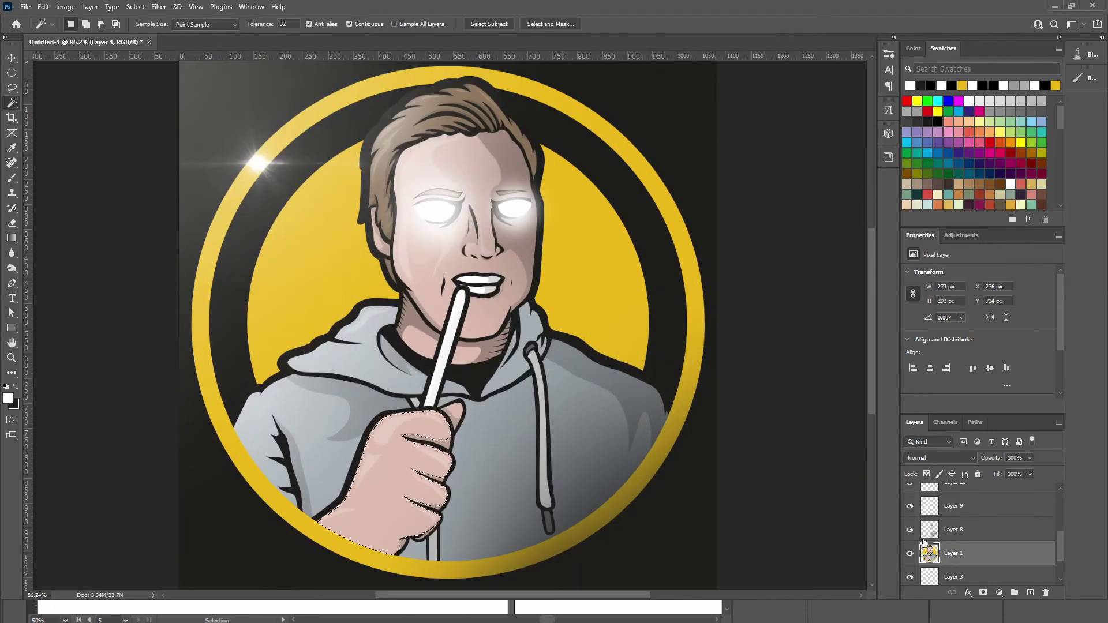
{"action": "left_click", "coordinate": [953, 506]}
{"action": "key", "text": "g"}
{"action": "left_click_drag", "start_coordinate": [369, 447], "coordinate": [439, 502]}
{"action": "key", "text": "ctrl+z"}
{"action": "left_click_drag", "start_coordinate": [376, 428], "coordinate": [409, 464]}
{"action": "key", "text": "ctrl+z"}
{"action": "left_click_drag", "start_coordinate": [341, 461], "coordinate": [404, 468]}
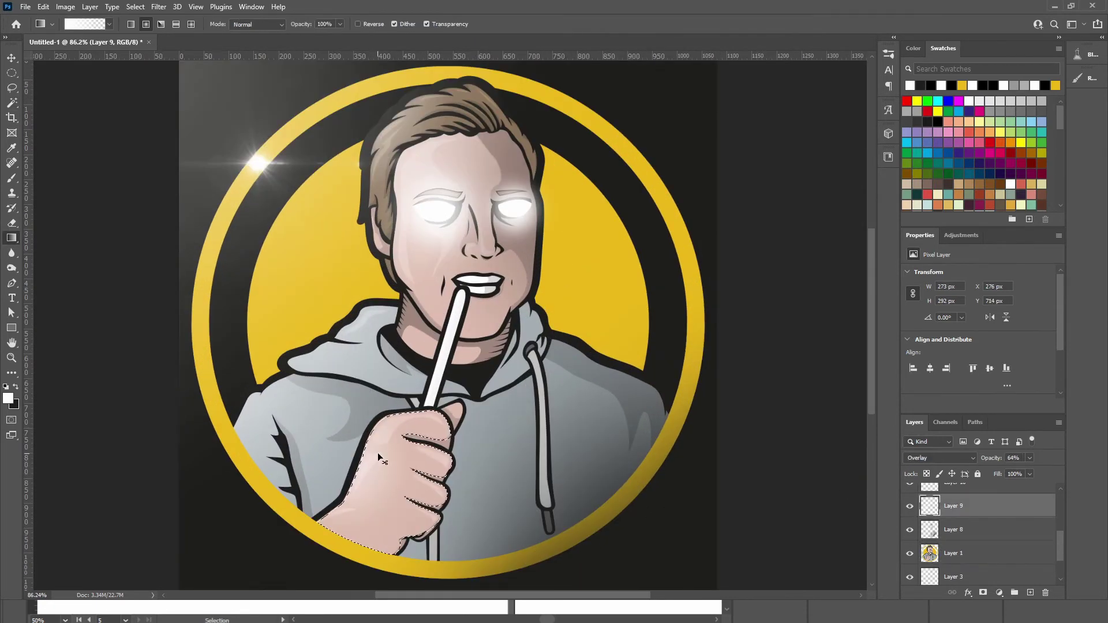
{"action": "key", "text": "ctrl+d"}
{"action": "key", "text": "v"}
{"action": "left_click", "coordinate": [768, 355]}
{"action": "scroll", "coordinate": [771, 358], "scroll_direction": "down", "scroll_amount": 1}
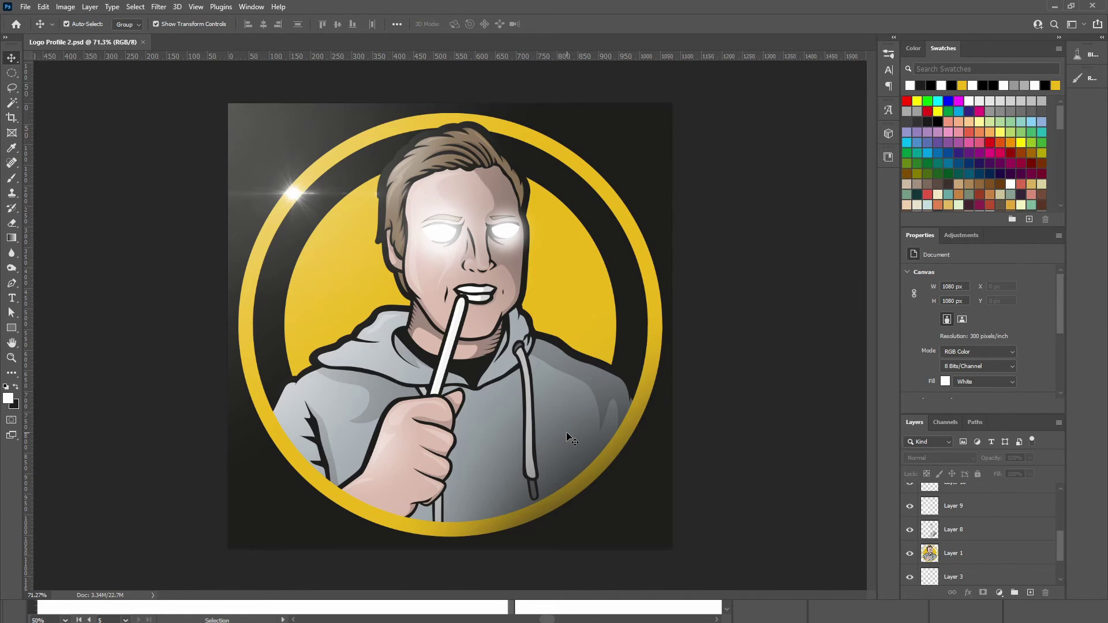
Step: Select the yellow backdrop and, on a new layer above the artwork, brush a soft 200 px black shadow around the head and shoulders
{"action": "left_click", "coordinate": [953, 554]}
{"action": "key", "text": "w"}
{"action": "left_click", "coordinate": [608, 362]}
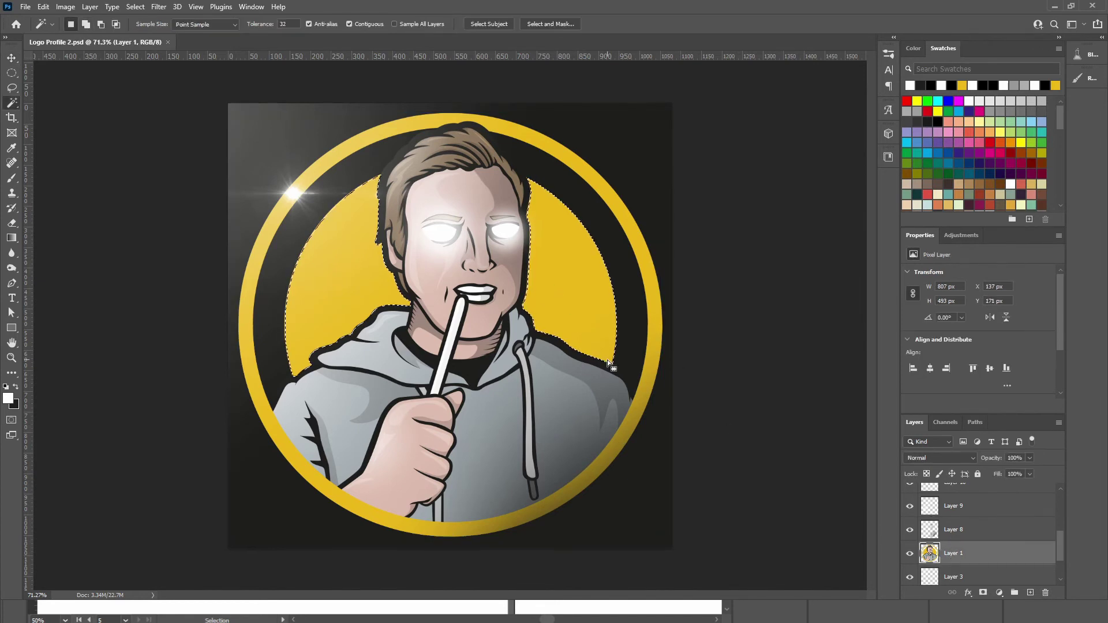
{"action": "left_click", "coordinate": [1030, 595]}
{"action": "key", "text": "b"}
{"action": "key", "text": "x"}
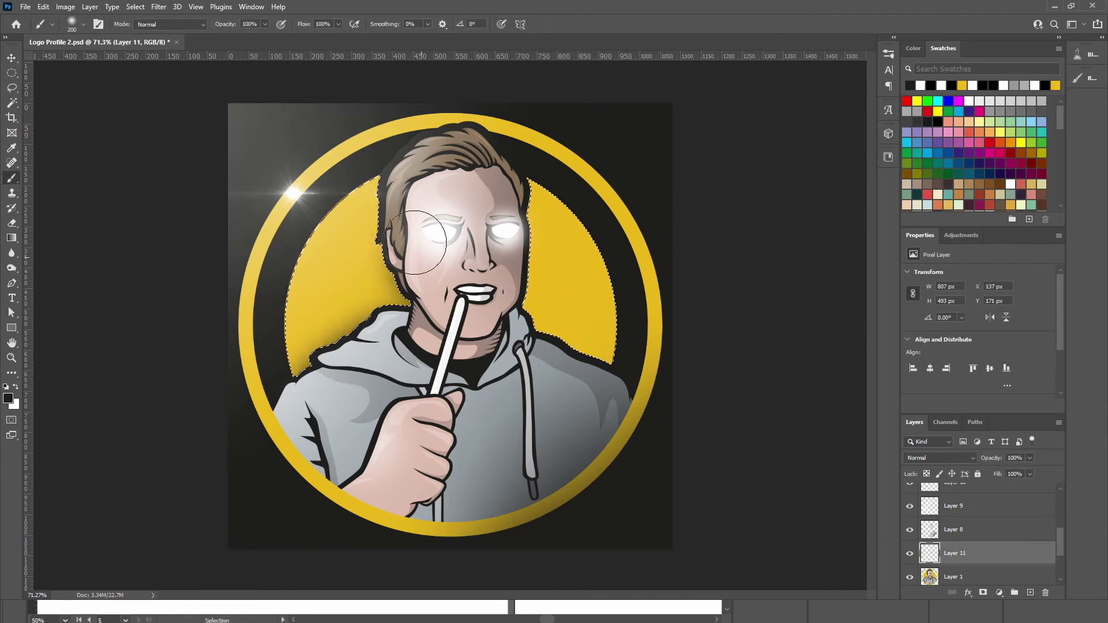
{"action": "left_click_drag", "start_coordinate": [495, 223], "coordinate": [601, 404]}
{"action": "key", "text": "ctrl+d"}
{"action": "key", "text": "v"}
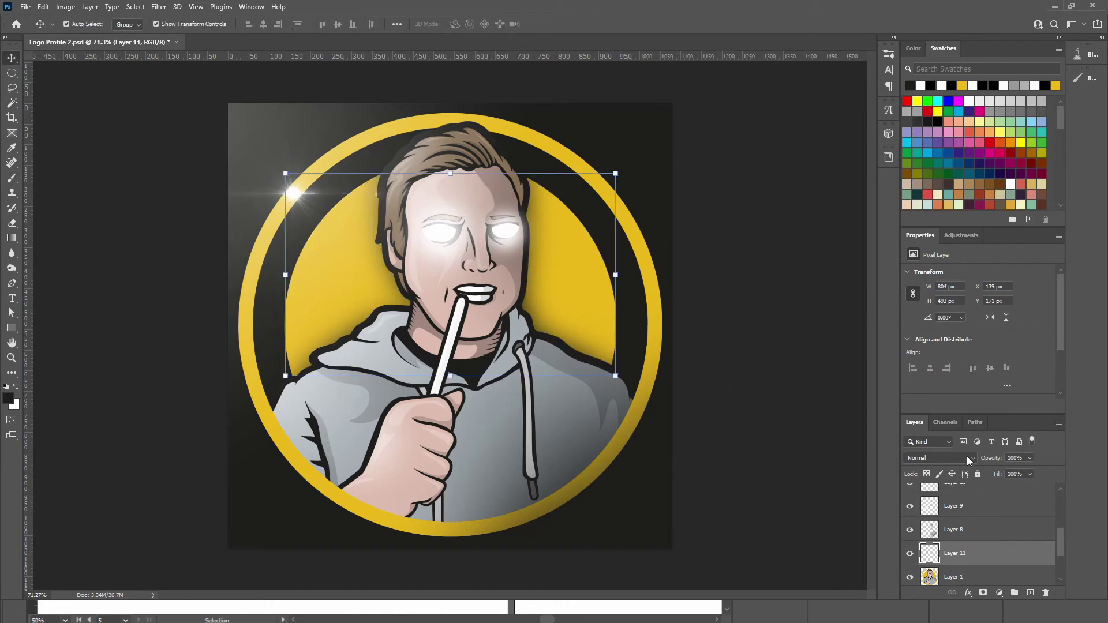
Step: Compare the artwork with Layers 11, 8, 9, 10 and the glow layers hidden and shown one at a time
{"action": "left_click", "coordinate": [910, 553]}
{"action": "left_click", "coordinate": [909, 554]}
{"action": "left_click", "coordinate": [910, 529]}
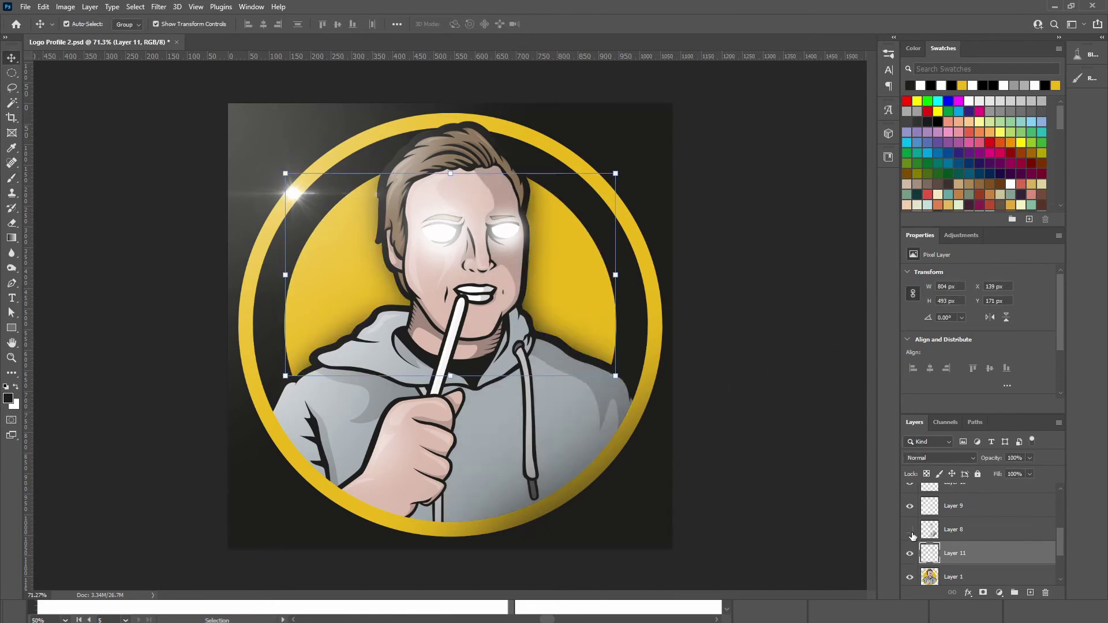
{"action": "left_click", "coordinate": [911, 529]}
{"action": "left_click", "coordinate": [920, 508]}
{"action": "left_click", "coordinate": [910, 506]}
{"action": "left_click", "coordinate": [910, 506]}
{"action": "left_click", "coordinate": [910, 485]}
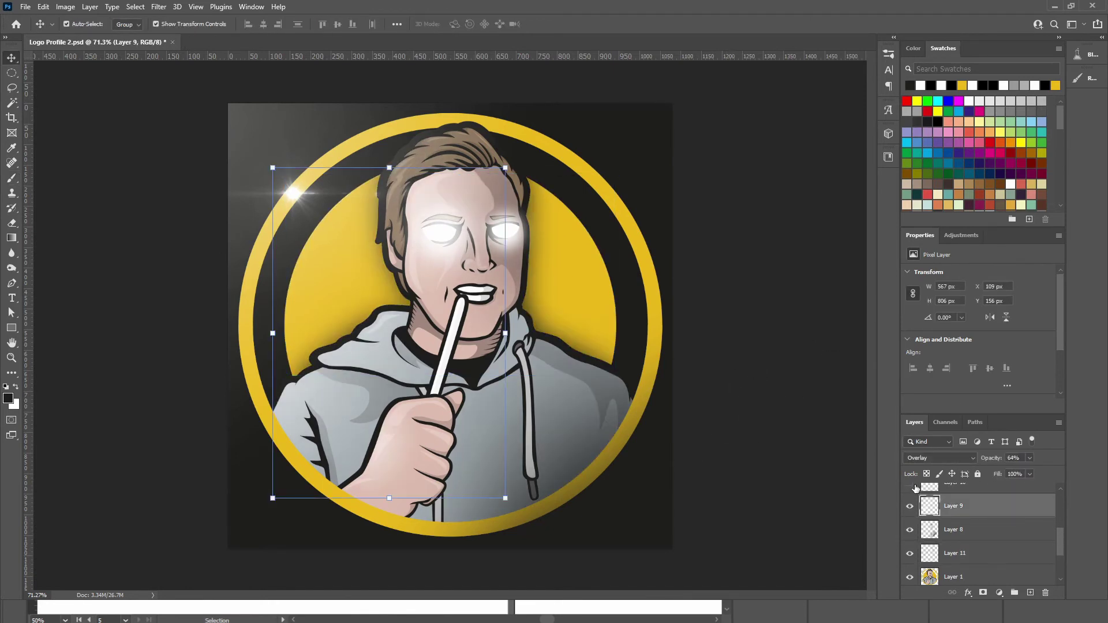
{"action": "left_click", "coordinate": [911, 485]}
{"action": "scroll", "coordinate": [923, 537], "scroll_direction": "up", "scroll_amount": 3}
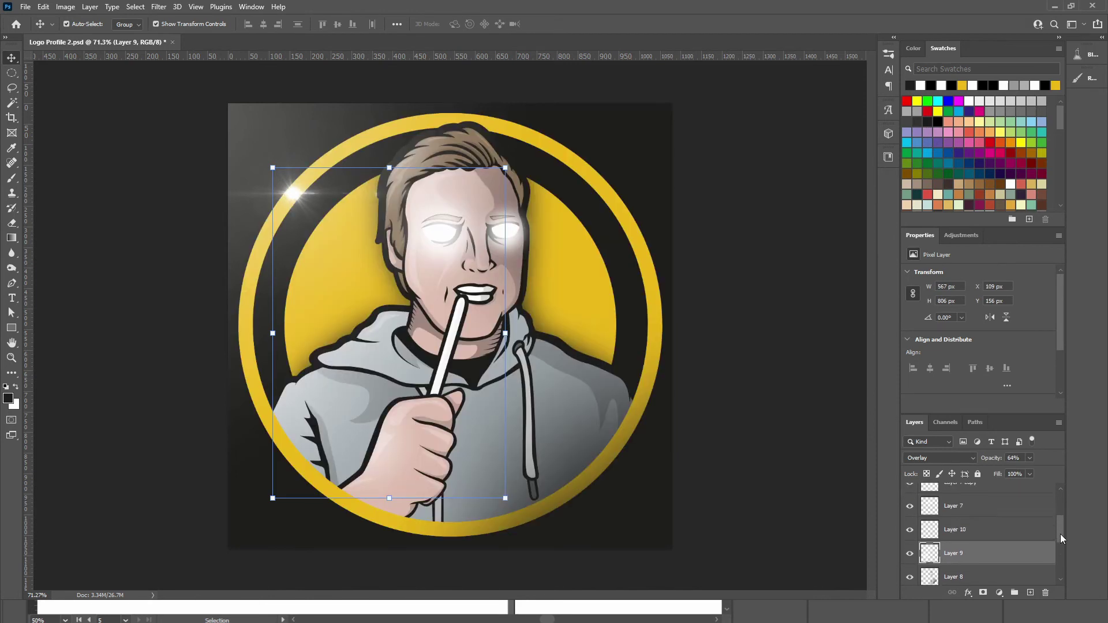
{"action": "left_click", "coordinate": [910, 488]}
{"action": "left_click", "coordinate": [910, 488]}
Step: On Layer 6, erase the part of the light glow that spills over the head with a soft 250 px eraser
{"action": "left_click", "coordinate": [924, 491]}
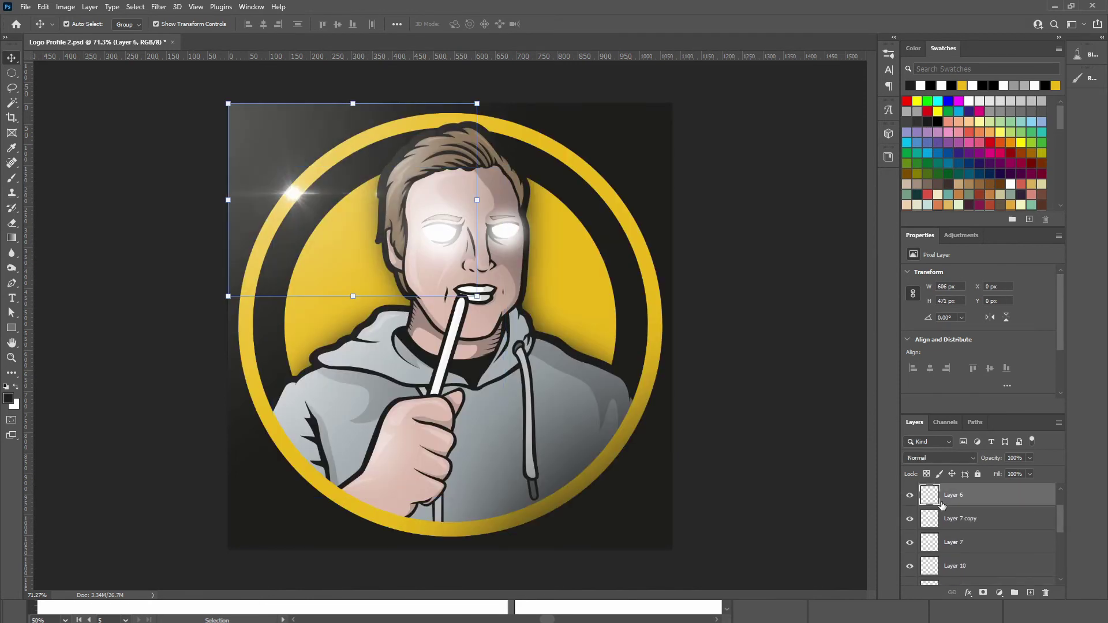
{"action": "key", "text": "e"}
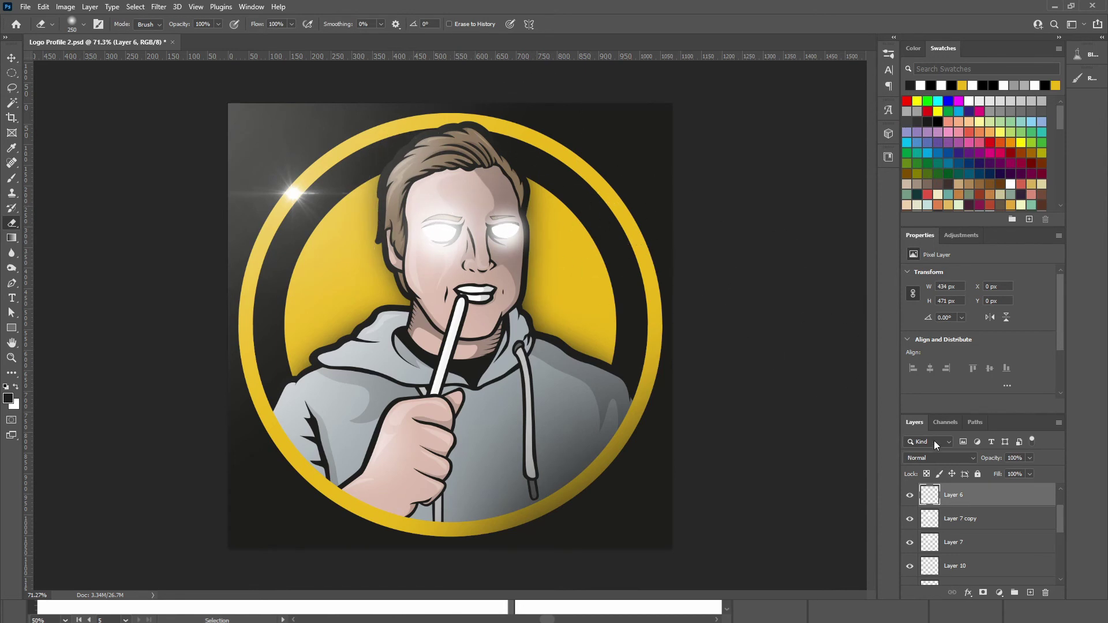
{"action": "key", "text": "v"}
{"action": "left_click", "coordinate": [777, 407]}
Step: Set the backdrop shadow on Layer 11 to Multiply and compare the artwork with it hidden and shown
{"action": "left_click_drag", "start_coordinate": [1058, 521], "coordinate": [1061, 555]}
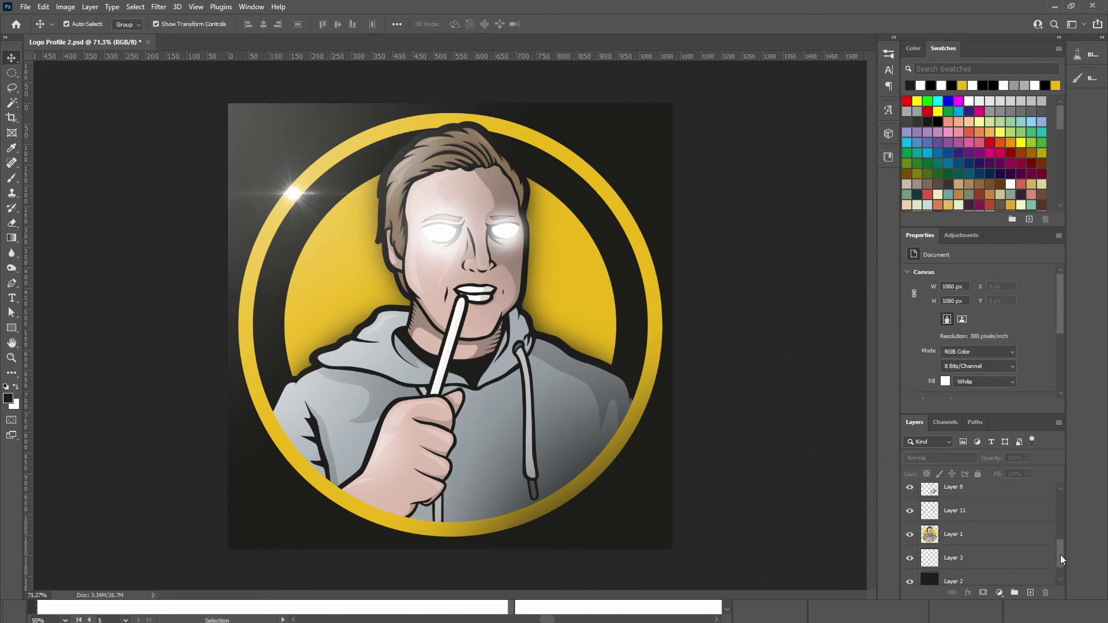
{"action": "left_click", "coordinate": [982, 527]}
{"action": "left_click", "coordinate": [910, 526]}
{"action": "left_click", "coordinate": [910, 526]}
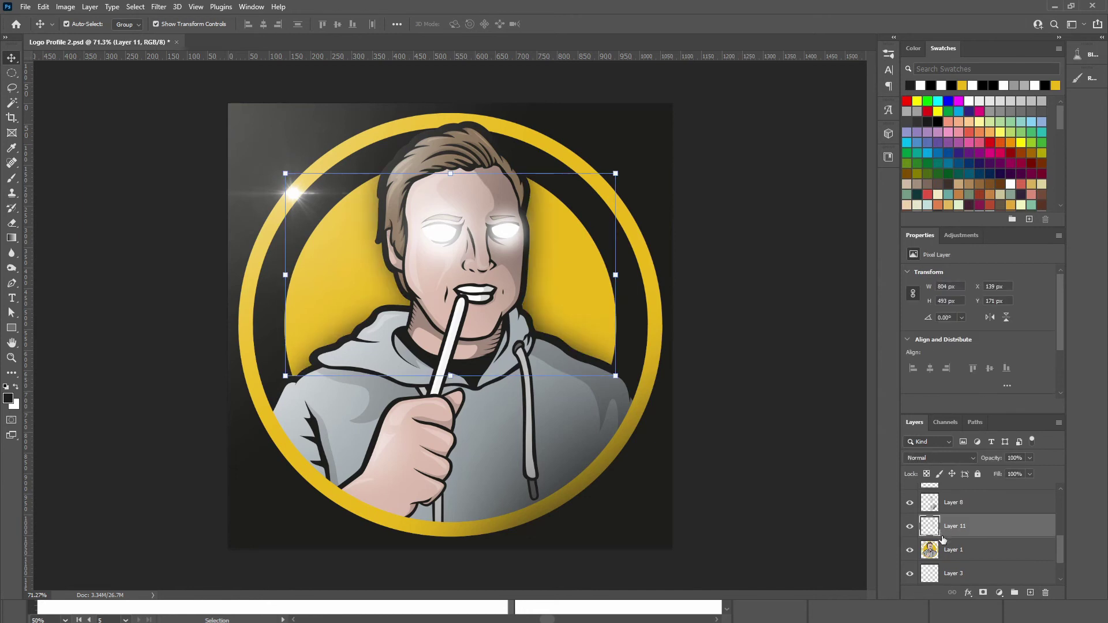
{"action": "left_click", "coordinate": [750, 320]}
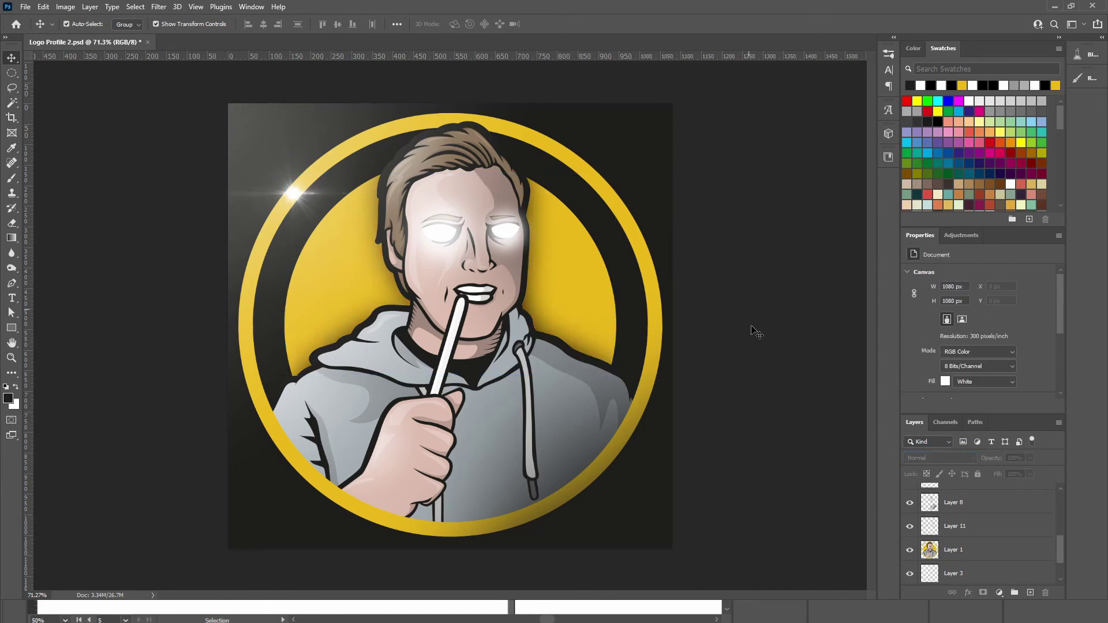
Step: Select the hoodie's body, the fist and the sleeve on Layer 1 with the Magic Wand
{"action": "scroll", "coordinate": [750, 365], "scroll_direction": "down", "scroll_amount": 8}
{"action": "scroll", "coordinate": [605, 321], "scroll_direction": "up", "scroll_amount": 8}
{"action": "key", "text": "w"}
{"action": "left_click", "coordinate": [965, 553]}
{"action": "left_click", "coordinate": [570, 472]}
{"action": "left_click", "coordinate": [424, 515], "text": "shift"}
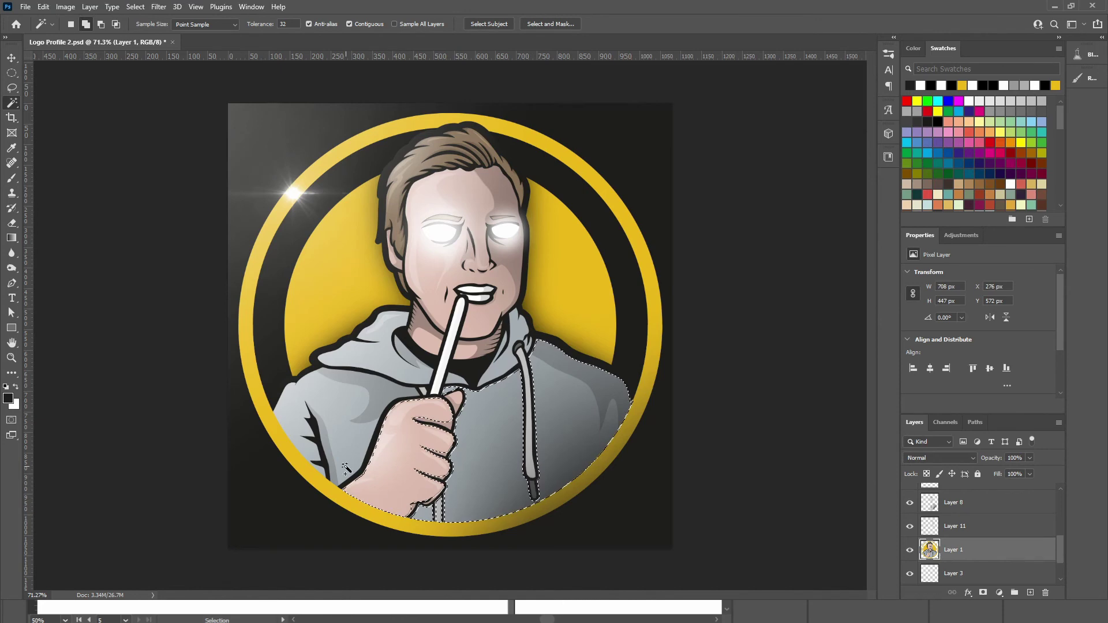
{"action": "left_click", "coordinate": [398, 462], "text": "shift"}
{"action": "left_click", "coordinate": [347, 427], "text": "shift"}
Step: Add a new layer above Layer 11 and enlarge the soft black brush to 600 px
{"action": "left_click", "coordinate": [955, 527]}
{"action": "key", "text": "b"}
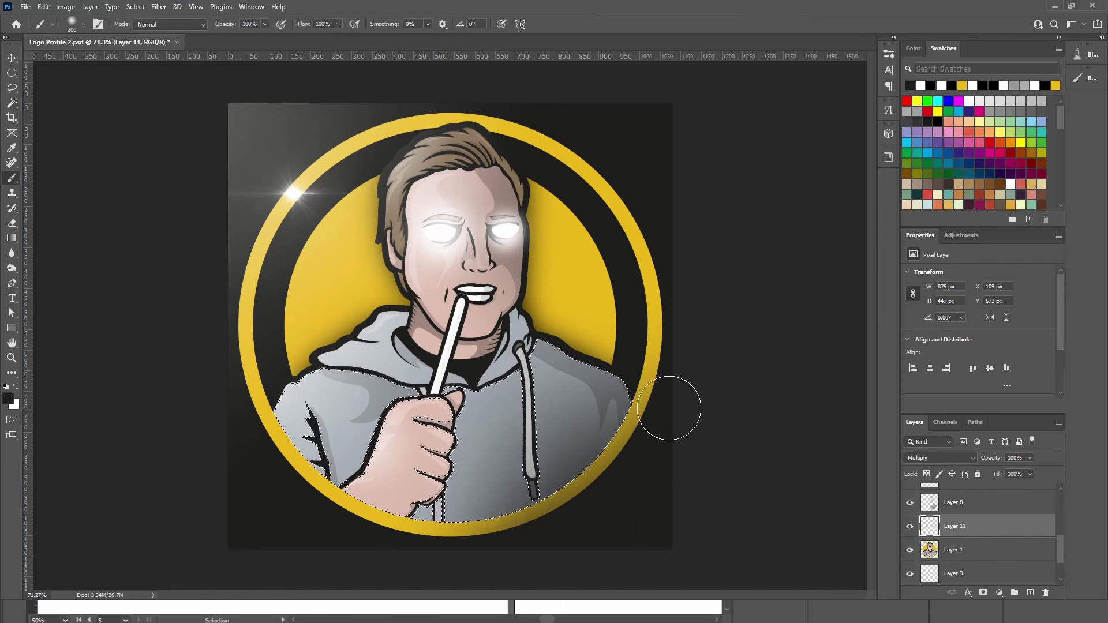
{"action": "left_click", "coordinate": [911, 528]}
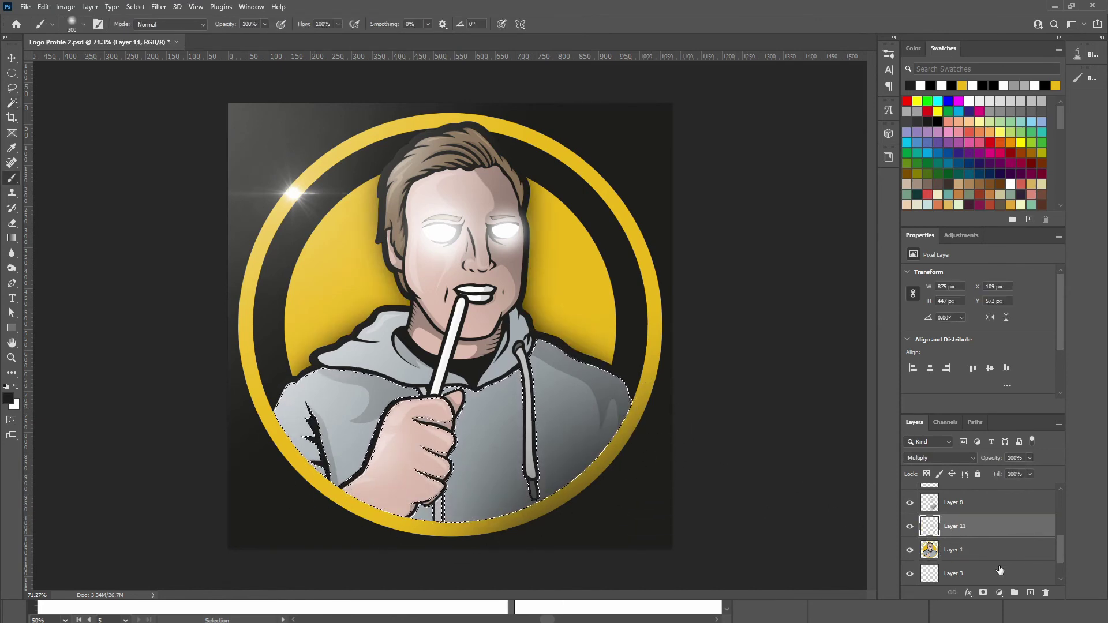
{"action": "left_click", "coordinate": [1031, 593]}
{"action": "key", "text": "bracketright"}
{"action": "key", "text": "bracketright"}
{"action": "key", "text": "bracketright"}
{"action": "key", "text": "bracketright"}
{"action": "key", "text": "bracketright"}
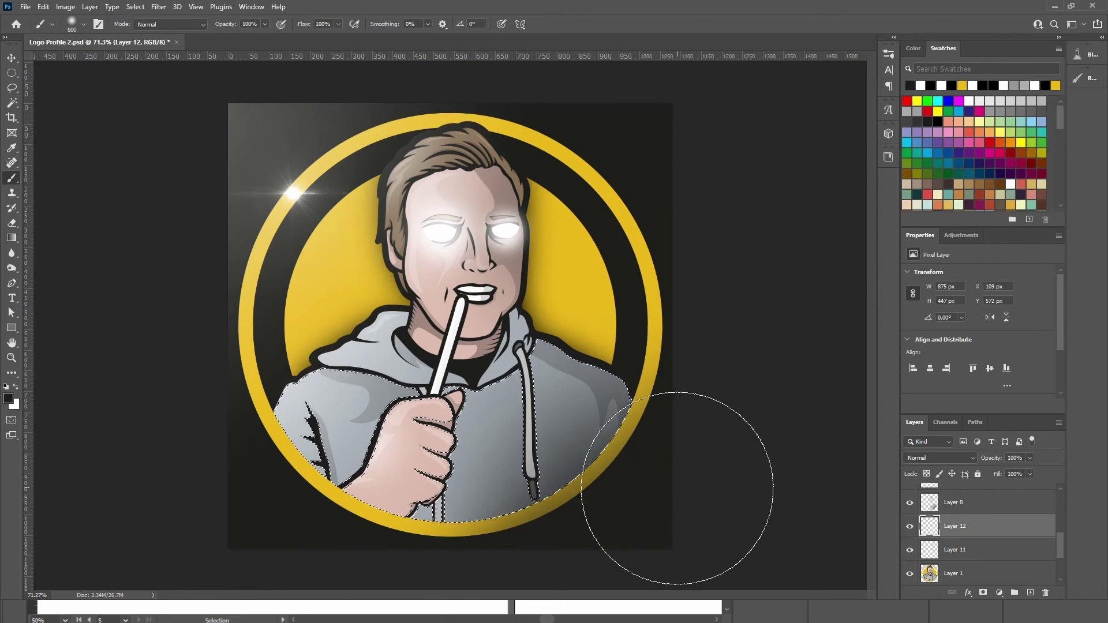
Step: Brush a light black shadow along the lower hoodie and fist, redoing it once, deselect, and set the layer to Multiply at 71% opacity
{"action": "mouse_move", "coordinate": [668, 469]}
{"action": "left_mouse_down"}
{"action": "mouse_move", "coordinate": [569, 519]}
{"action": "mouse_move", "coordinate": [372, 532]}
{"action": "mouse_move", "coordinate": [277, 508]}
{"action": "mouse_move", "coordinate": [237, 459]}
{"action": "left_mouse_up"}
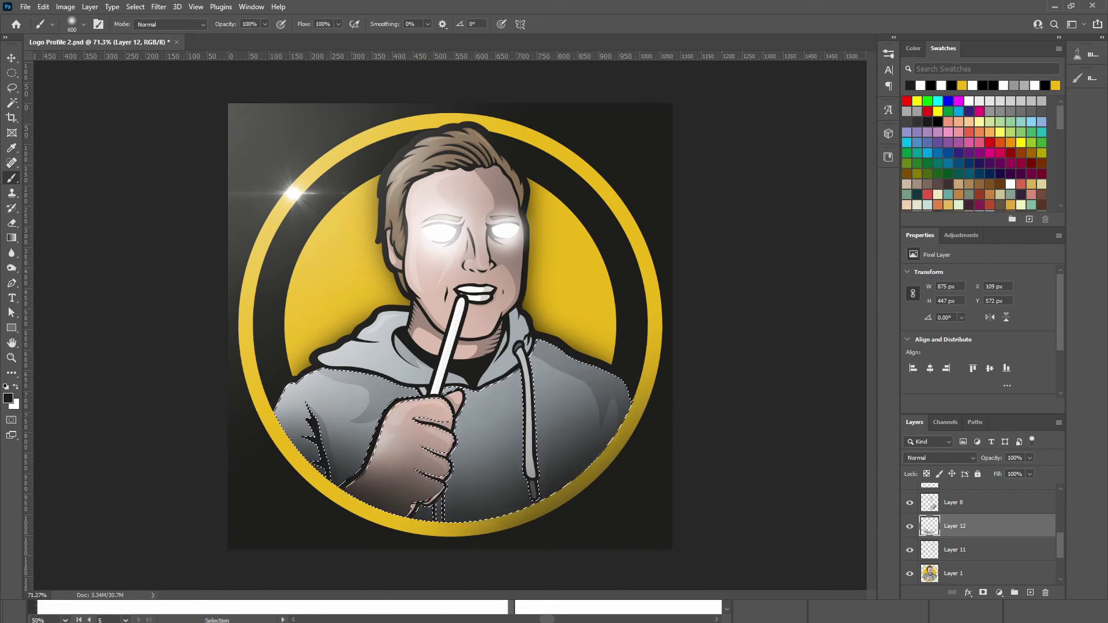
{"action": "key", "text": "ctrl+z"}
{"action": "key", "text": "ctrl+z"}
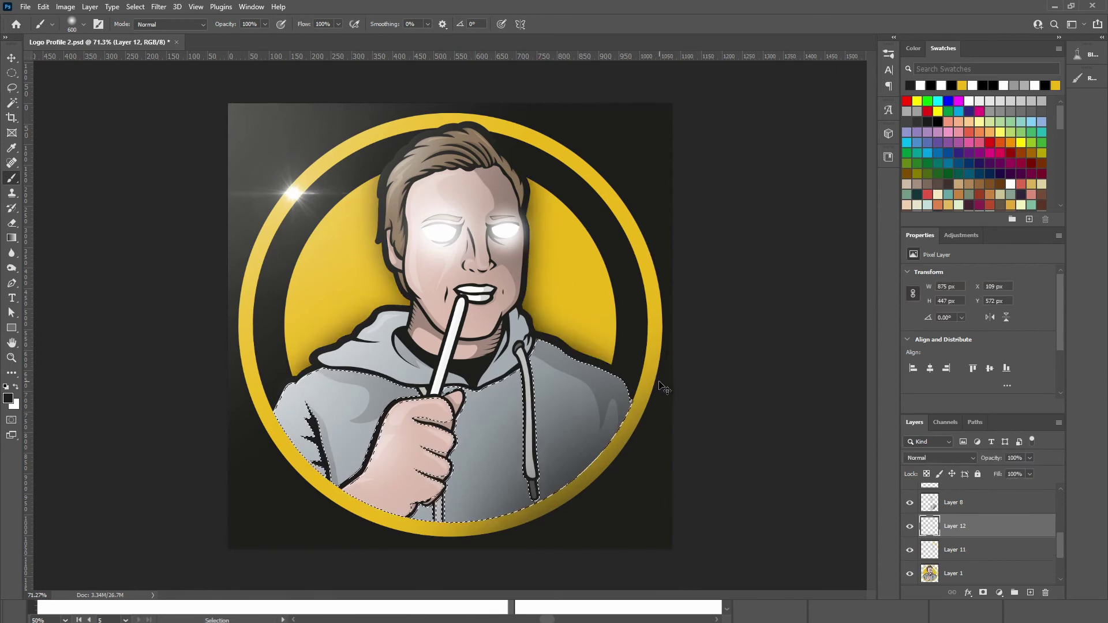
{"action": "scroll", "coordinate": [664, 360], "scroll_direction": "down", "scroll_amount": 4}
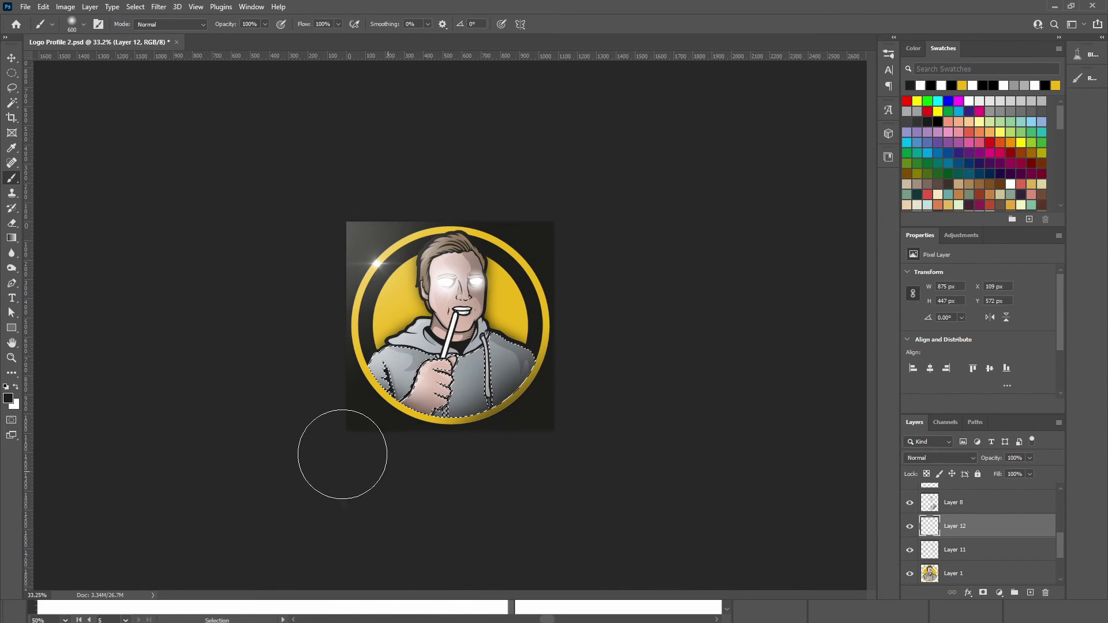
{"action": "key", "text": "v"}
{"action": "key", "text": "ctrl+d"}
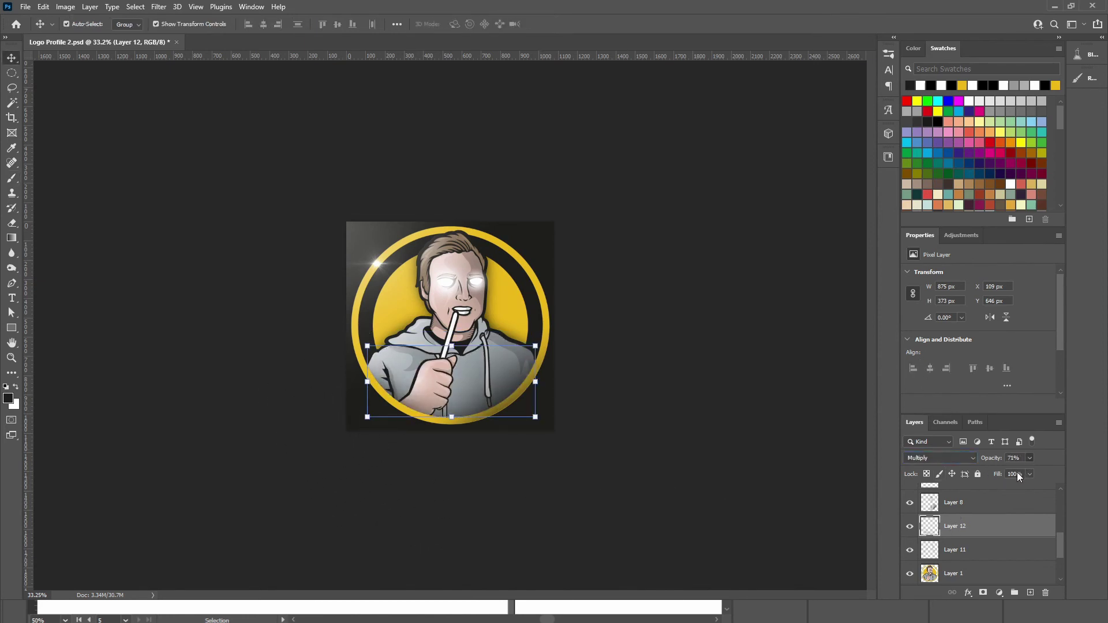
{"action": "left_click", "coordinate": [703, 441]}
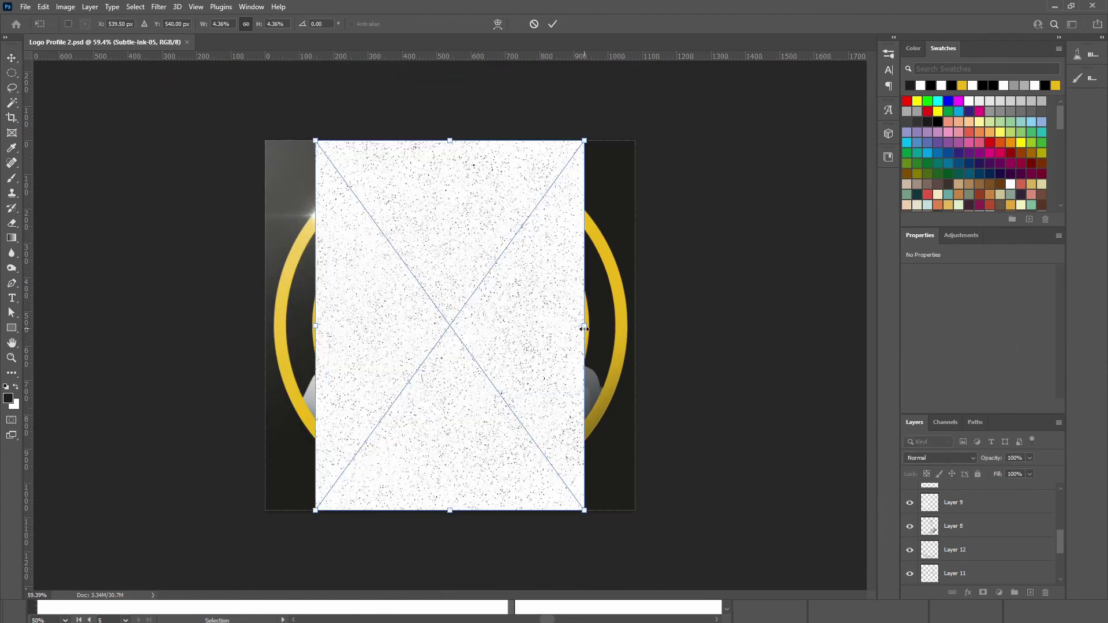
Step: Place the Subtle-Ink-05 texture over the artwork, scale it to 6.19% to cover the canvas, and set its blend mode to Multiply
{"action": "left_click_drag", "start_coordinate": [587, 513], "coordinate": [640, 587]}
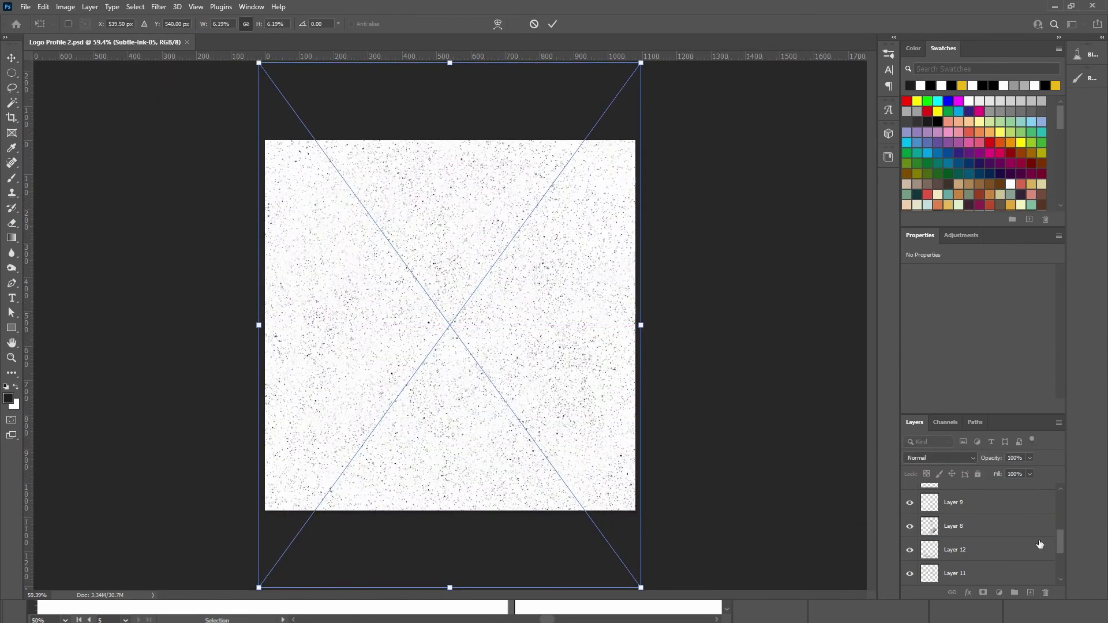
{"action": "key", "text": "Return"}
{"action": "left_click_drag", "start_coordinate": [1061, 542], "coordinate": [1060, 498]}
{"action": "left_click", "coordinate": [973, 459]}
{"action": "left_click", "coordinate": [925, 360]}
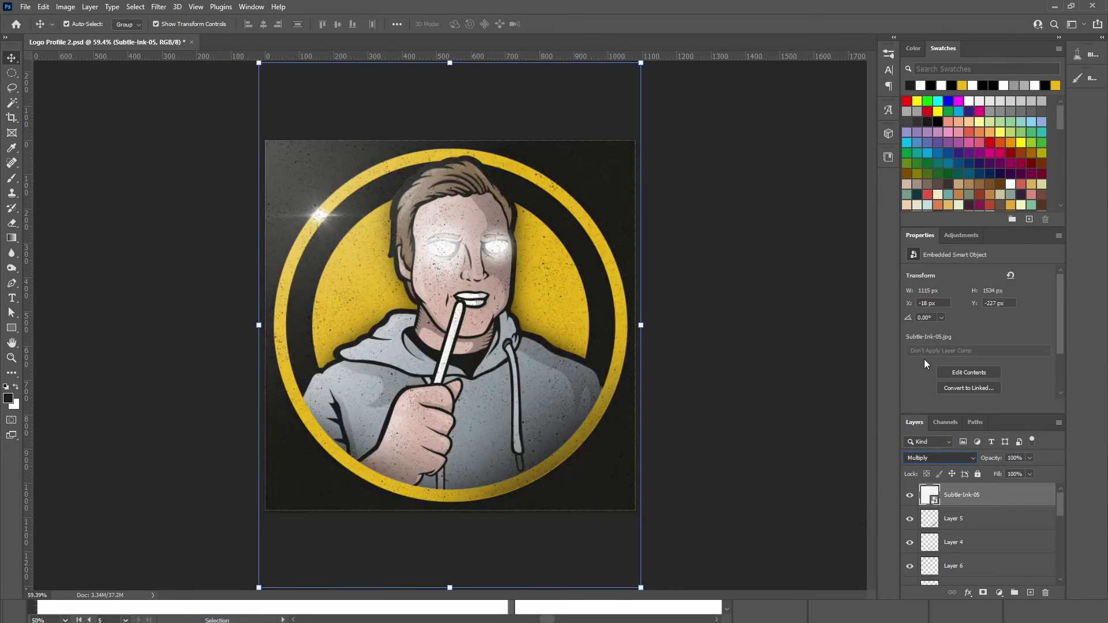
Step: Lower the Subtle-Ink-05 texture's opacity to 30%, check it across the badge, and reduce it further for fainter specks
{"action": "scroll", "coordinate": [977, 513], "scroll_direction": "down", "scroll_amount": 3}
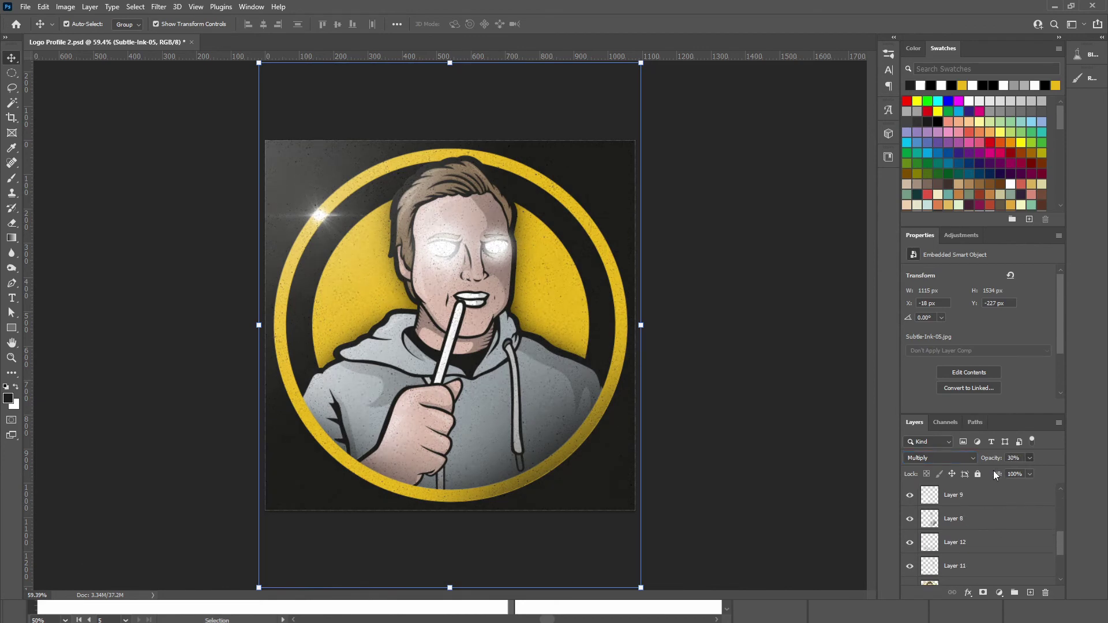
{"action": "left_click", "coordinate": [812, 379]}
{"action": "scroll", "coordinate": [577, 347], "scroll_direction": "up", "scroll_amount": 8}
{"action": "scroll", "coordinate": [646, 371], "scroll_direction": "down", "scroll_amount": 6}
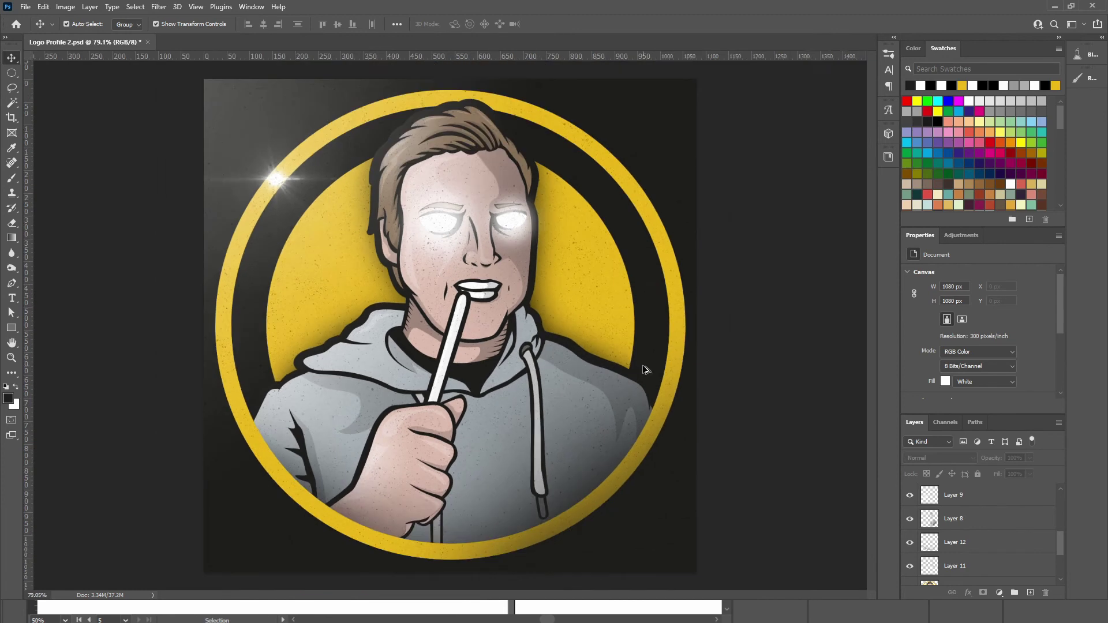
{"action": "left_click", "coordinate": [968, 502]}
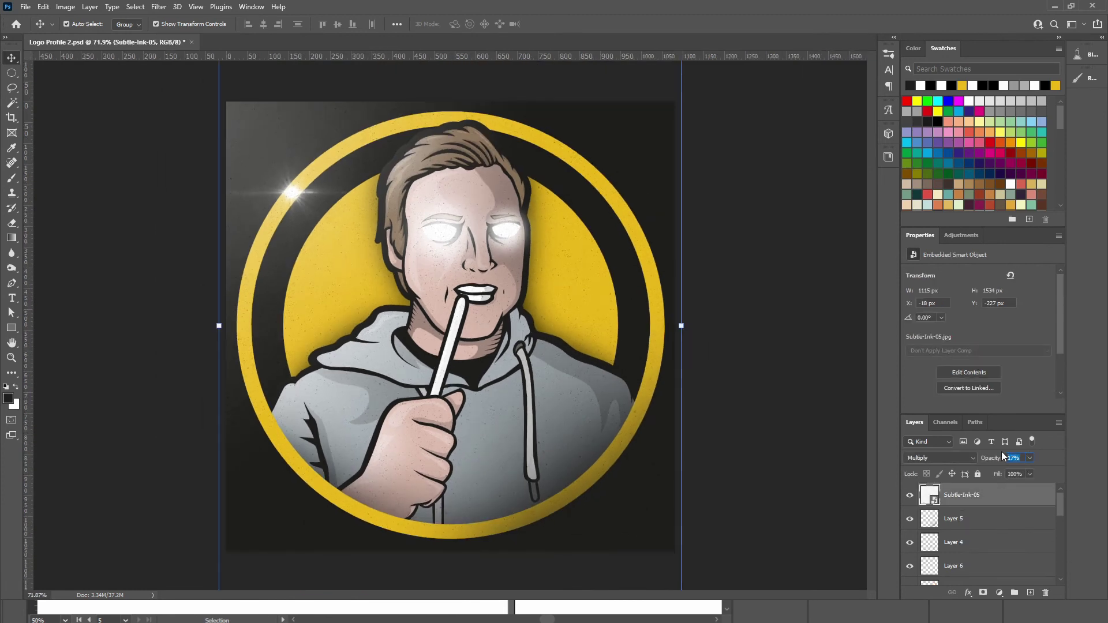
{"action": "left_click", "coordinate": [745, 300]}
{"action": "scroll", "coordinate": [585, 204], "scroll_direction": "down", "scroll_amount": 2}
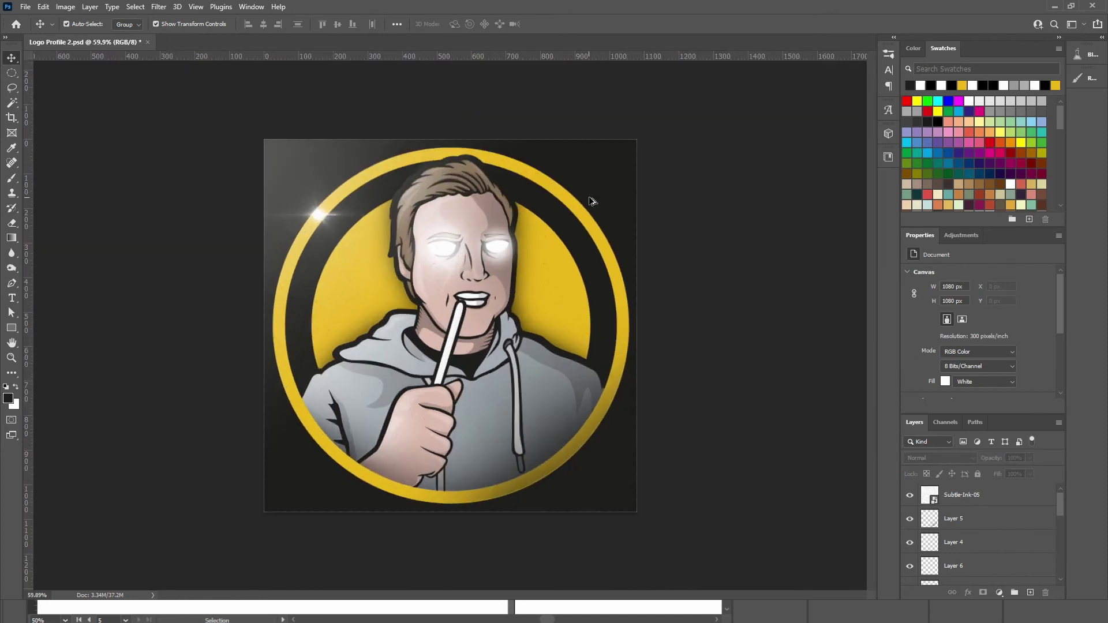